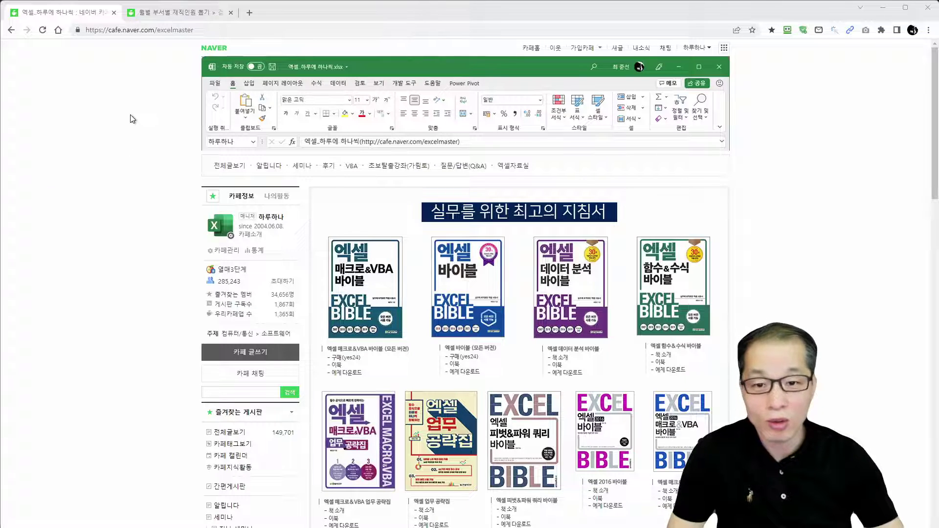
# Step: Open the forum post about monthly headcount per department and examine its employee table and empty summary table
pyautogui.click(200, 19)
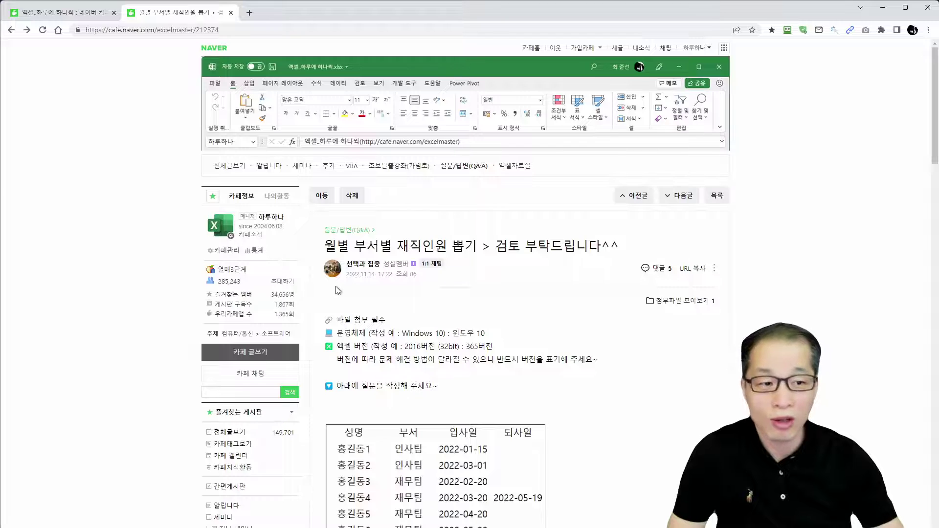
pyautogui.scroll(-3, 338, 292)
pyautogui.scroll(-5, 337, 292)
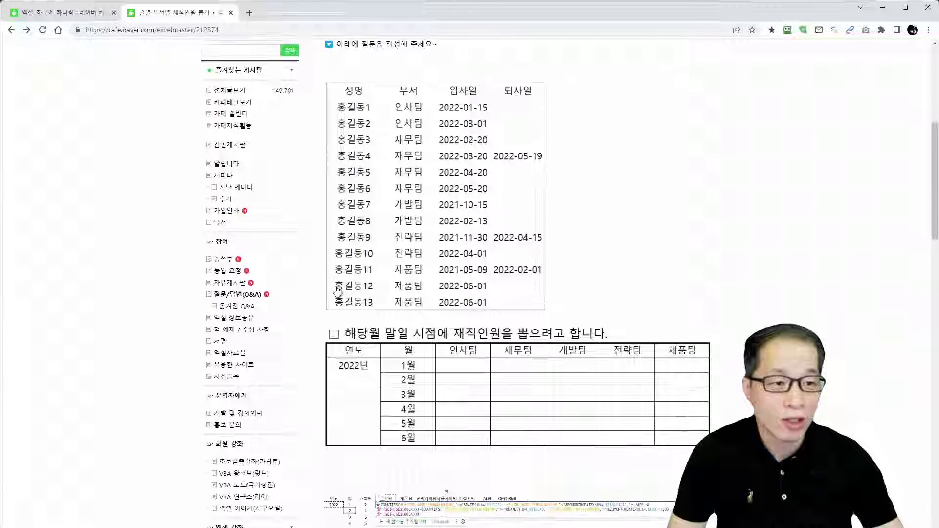
pyautogui.scroll(1, 335, 290)
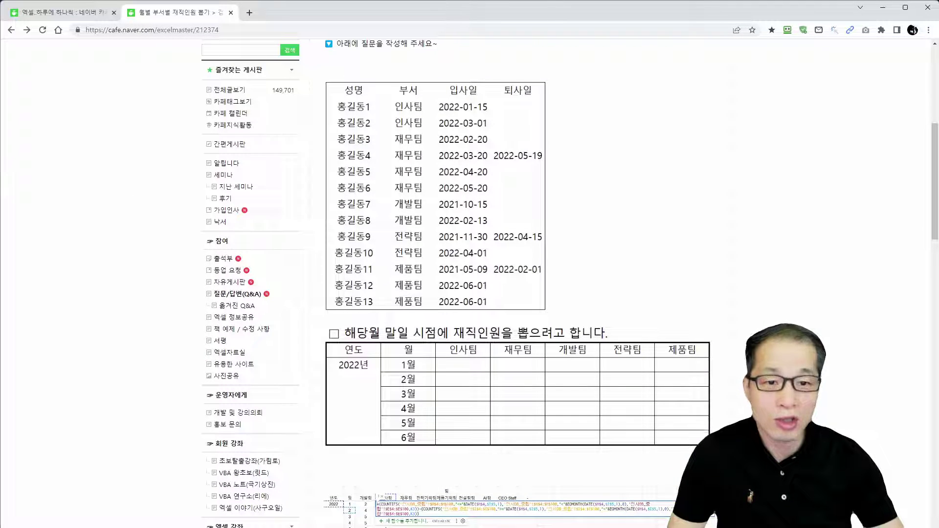
# Step: Mark in red the employee table's headers and the summary table's year, months, month-end condition and department headers
pyautogui.hotkey('ctrl', '2')
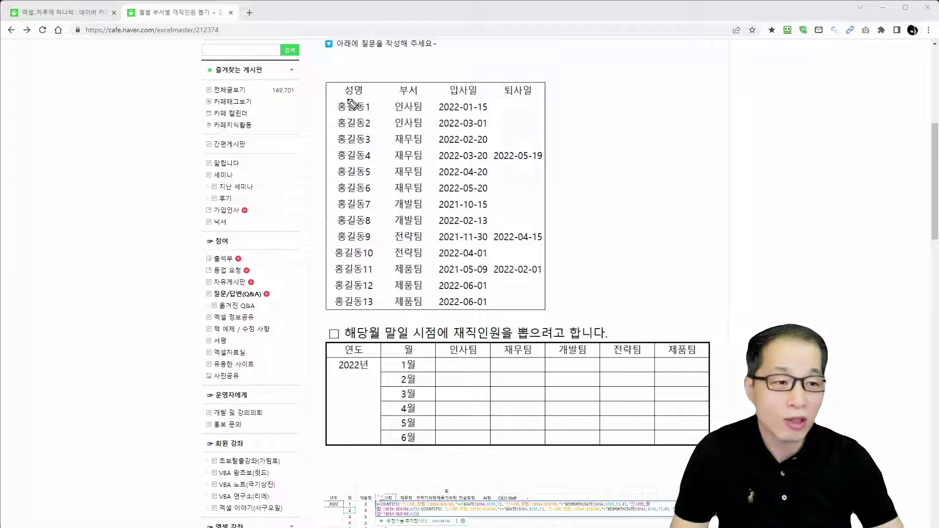
pyautogui.moveTo(336, 98); pyautogui.dragTo(540, 98)
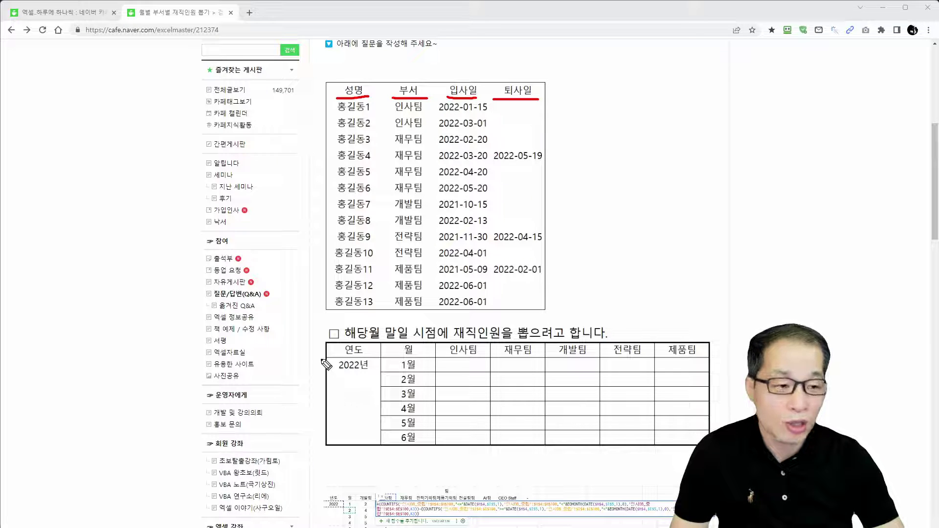
pyautogui.moveTo(320, 358)
pyautogui.mouseDown()
pyautogui.moveTo(313, 424)
pyautogui.moveTo(323, 447)
pyautogui.mouseUp()
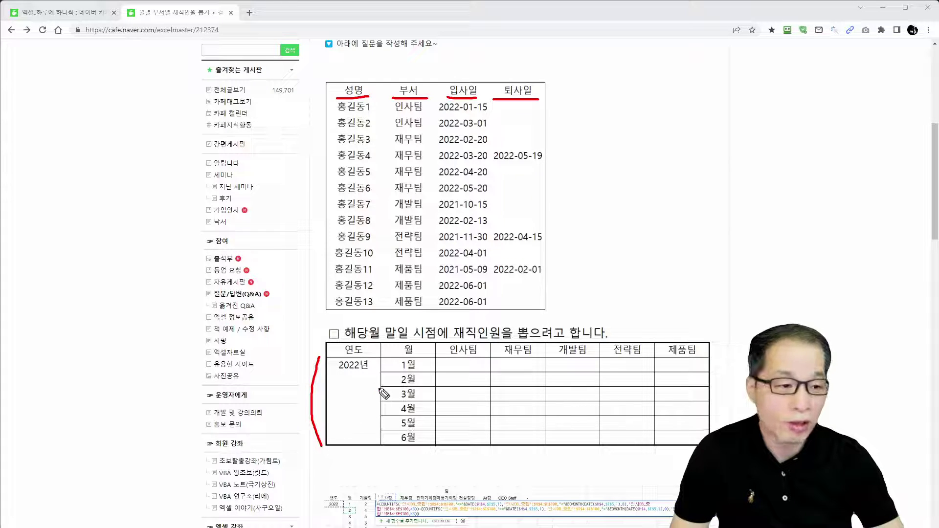
pyautogui.moveTo(335, 372)
pyautogui.mouseDown()
pyautogui.moveTo(370, 373)
pyautogui.moveTo(398, 451)
pyautogui.mouseUp()
pyautogui.moveTo(417, 362); pyautogui.dragTo(427, 444)
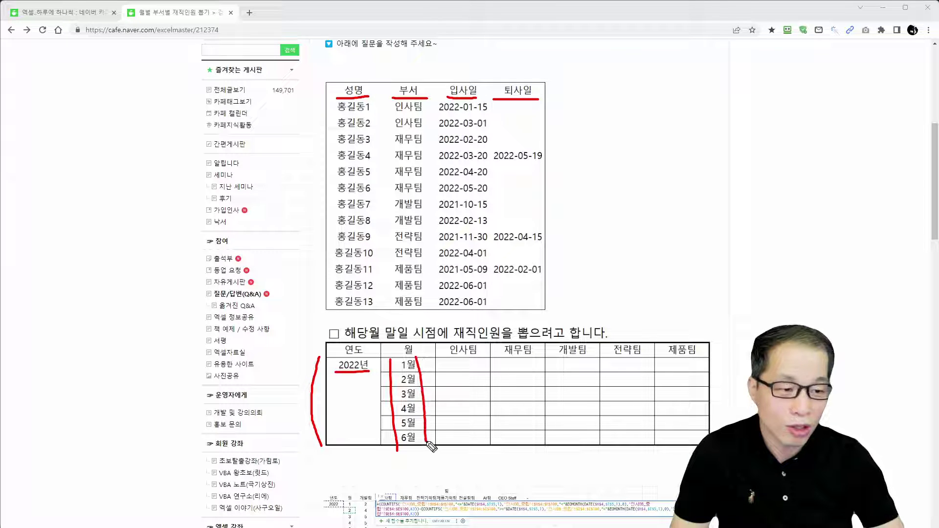
pyautogui.moveTo(349, 344)
pyautogui.mouseDown()
pyautogui.moveTo(436, 342)
pyautogui.moveTo(433, 324)
pyautogui.moveTo(349, 324)
pyautogui.moveTo(349, 344)
pyautogui.mouseUp()
pyautogui.moveTo(439, 338); pyautogui.dragTo(612, 339)
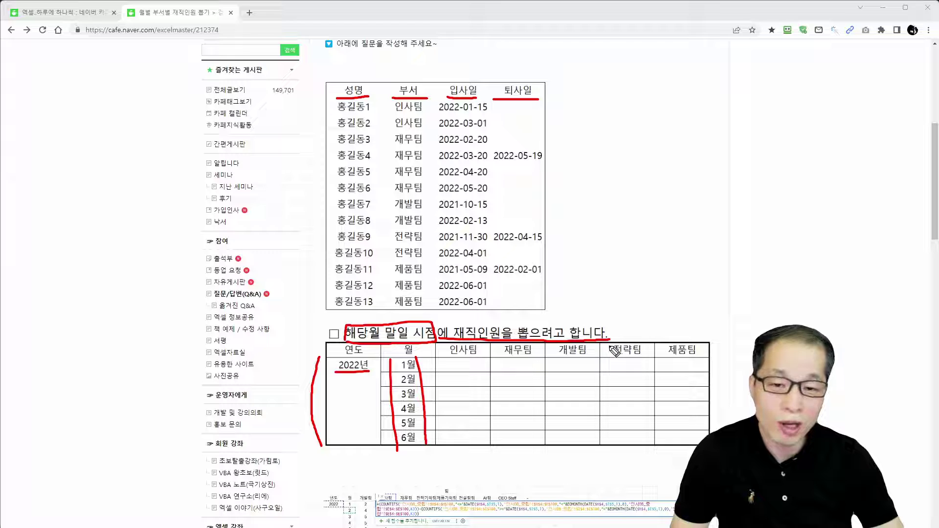
pyautogui.moveTo(445, 359); pyautogui.dragTo(709, 364)
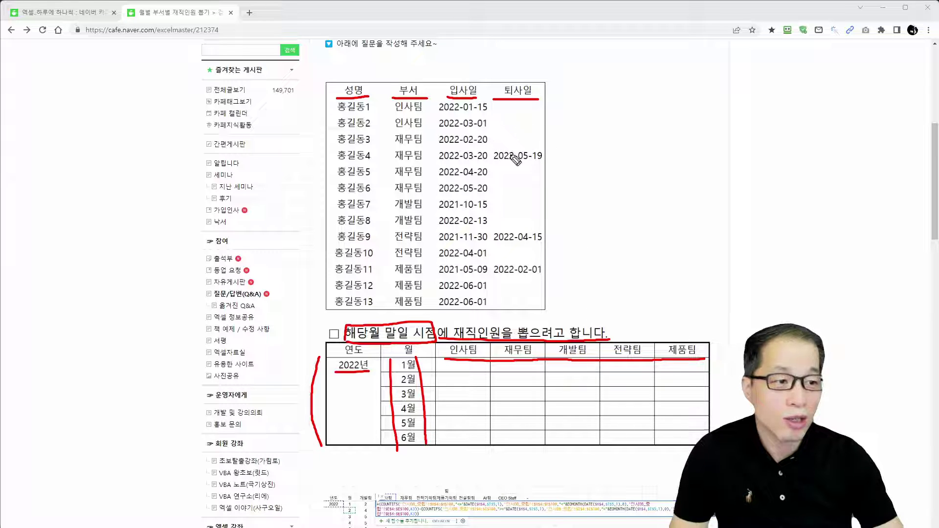
# Step: Mark the blank leave dates, the fourth employee's hire and leave dates and the month-end condition, and clear all red annotations
pyautogui.moveTo(488, 105); pyautogui.dragTo(492, 144)
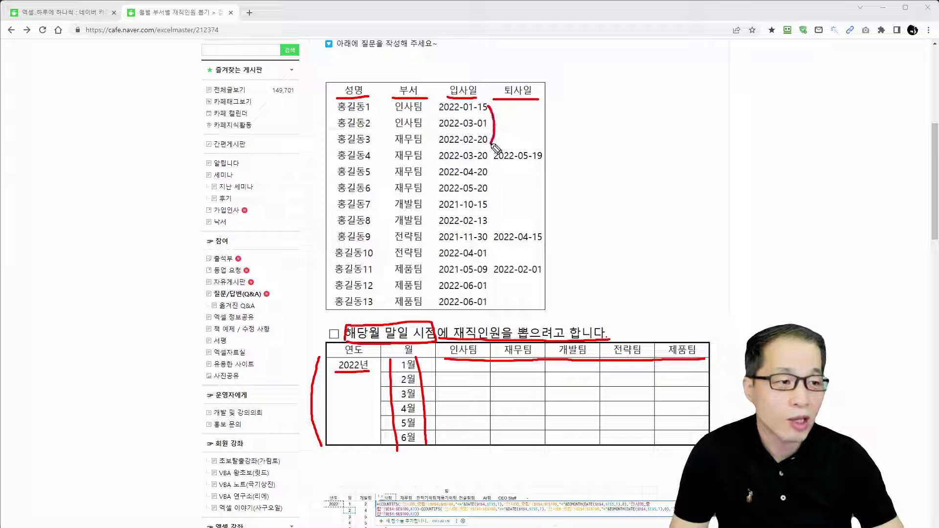
pyautogui.moveTo(438, 162); pyautogui.dragTo(543, 162)
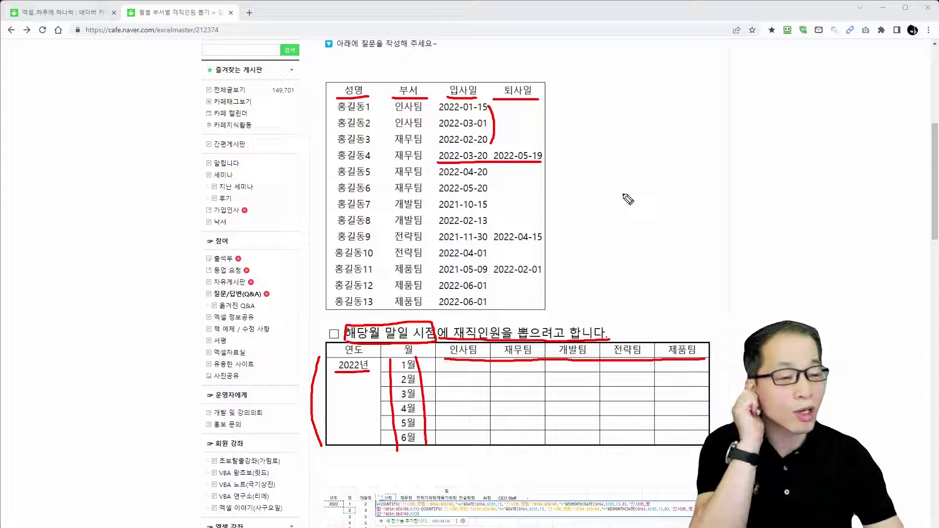
pyautogui.moveTo(525, 116)
pyautogui.mouseDown()
pyautogui.moveTo(513, 127)
pyautogui.moveTo(533, 132)
pyautogui.mouseUp()
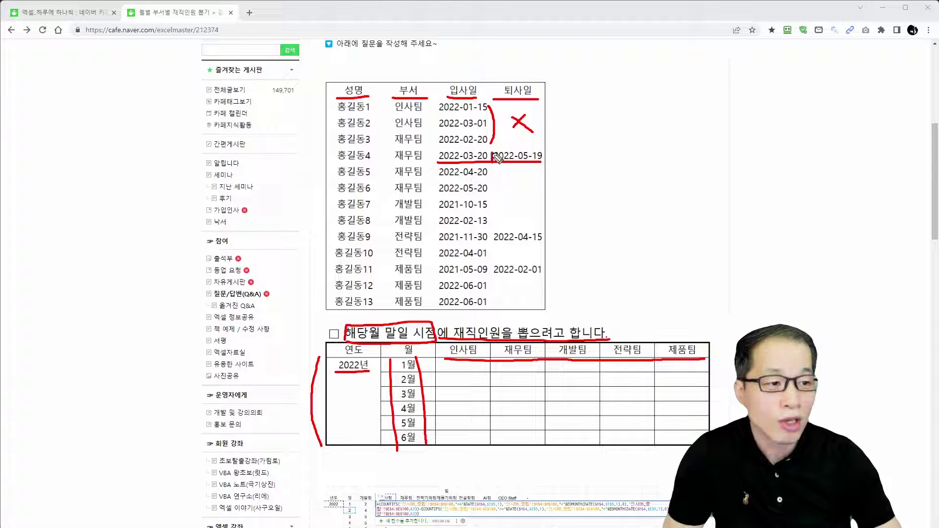
pyautogui.moveTo(494, 161)
pyautogui.mouseDown()
pyautogui.moveTo(537, 145)
pyautogui.moveTo(547, 163)
pyautogui.mouseUp()
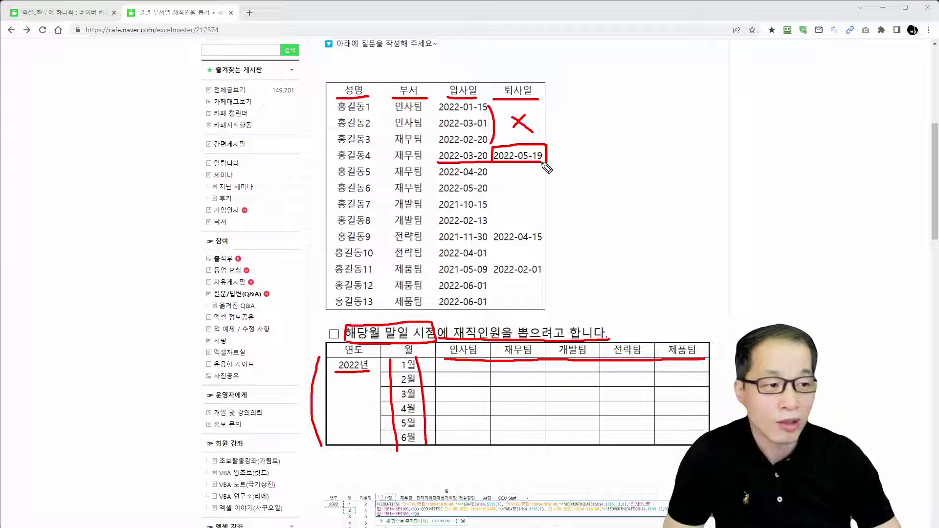
pyautogui.moveTo(428, 290)
pyautogui.mouseDown()
pyautogui.moveTo(395, 313)
pyautogui.moveTo(403, 328)
pyautogui.mouseUp()
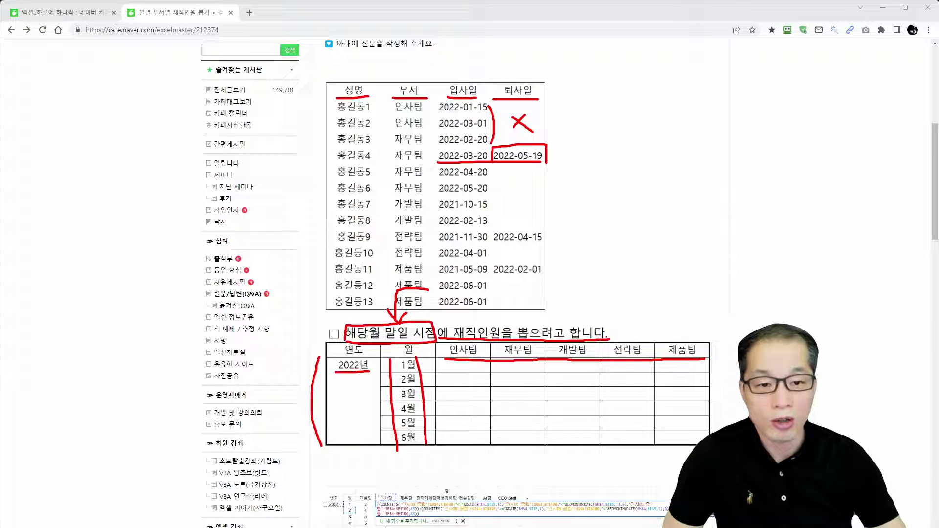
pyautogui.press('Escape')
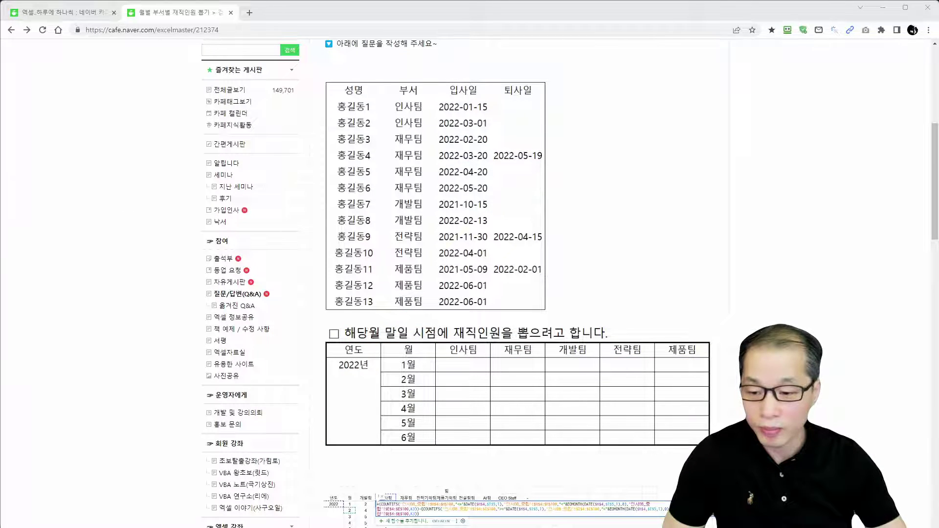
# Step: Switch to the Excel workbook 월별 재직인원 가져오기.xlsx and select the 2022년 and 1월 cells in the summary table
pyautogui.hotkey('alt', 'Tab')
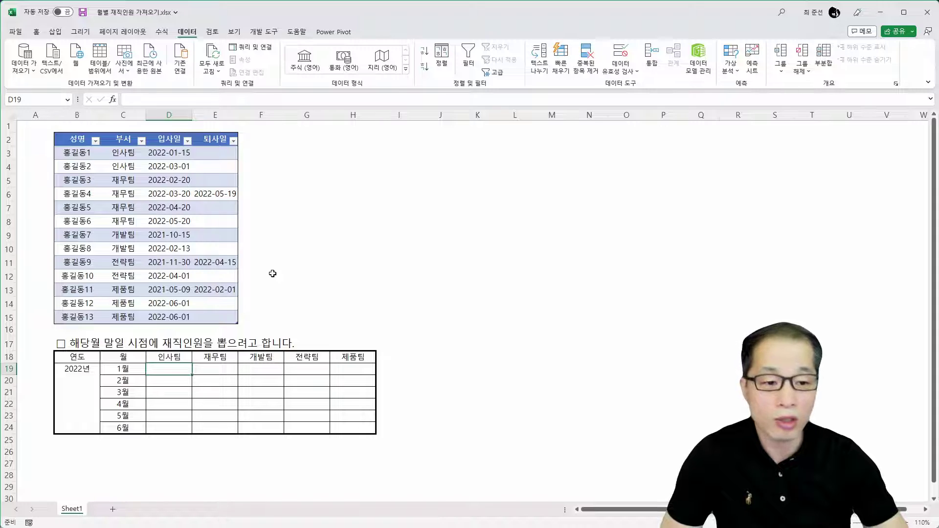
pyautogui.click(78, 373)
pyautogui.moveTo(95, 372); pyautogui.dragTo(114, 371)
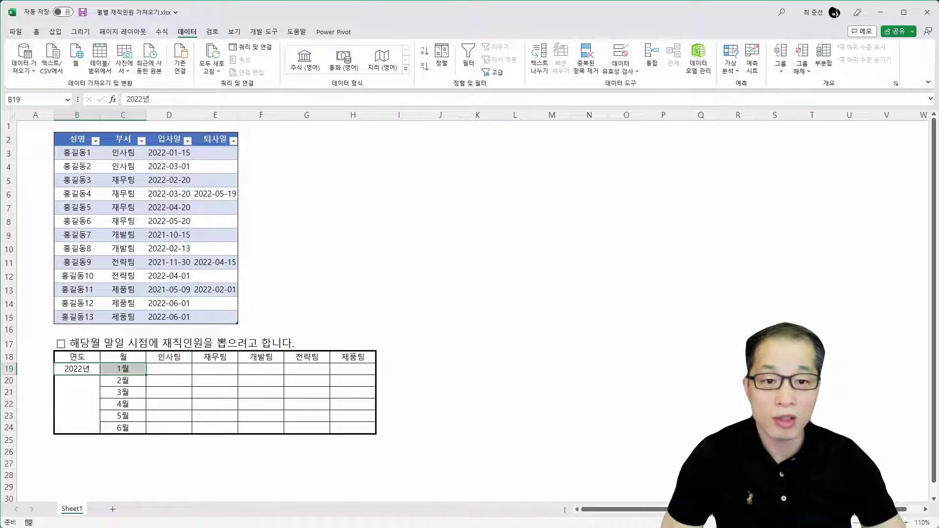
# Step: Annotate the hire and leave dates with 현재, 오늘 and a timeline labelled 월, and clear the red markings
pyautogui.moveTo(145, 159); pyautogui.dragTo(189, 160)
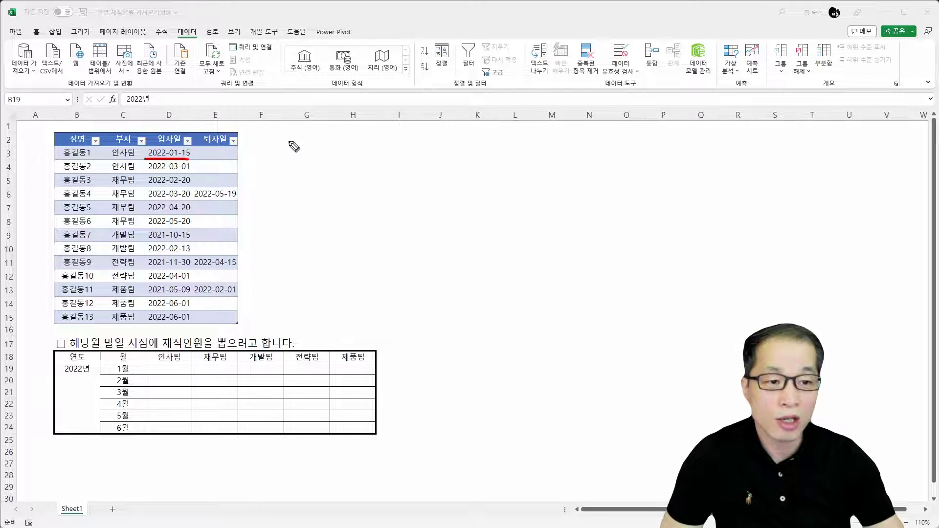
pyautogui.moveTo(289, 142)
pyautogui.mouseDown()
pyautogui.moveTo(297, 157)
pyautogui.moveTo(332, 164)
pyautogui.mouseUp()
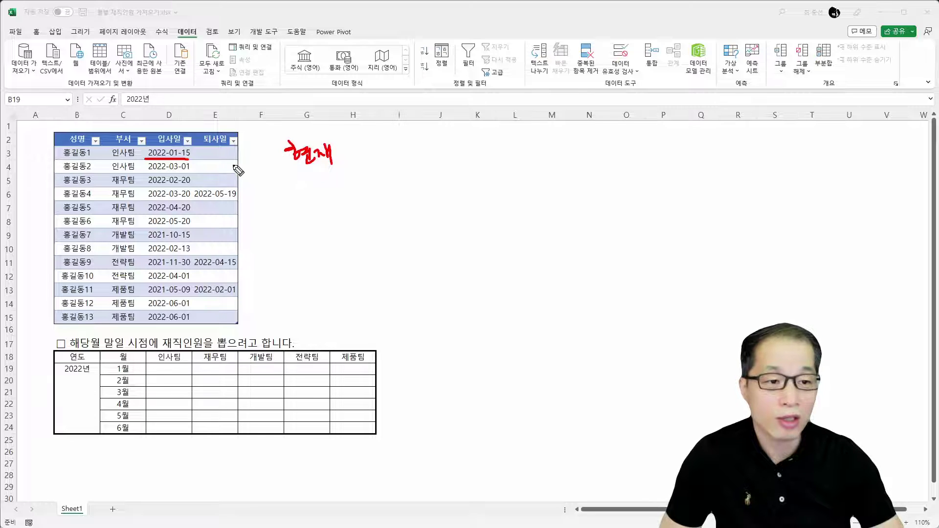
pyautogui.moveTo(224, 156)
pyautogui.mouseDown()
pyautogui.moveTo(210, 174)
pyautogui.moveTo(226, 174)
pyautogui.mouseUp()
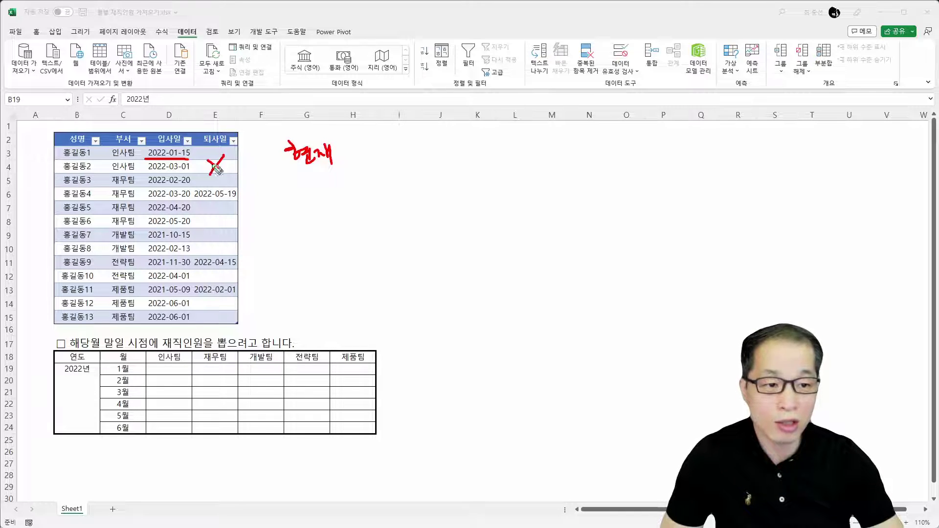
pyautogui.moveTo(332, 188); pyautogui.dragTo(333, 210)
pyautogui.moveTo(318, 216); pyautogui.dragTo(384, 200)
pyautogui.moveTo(367, 204); pyautogui.dragTo(385, 211)
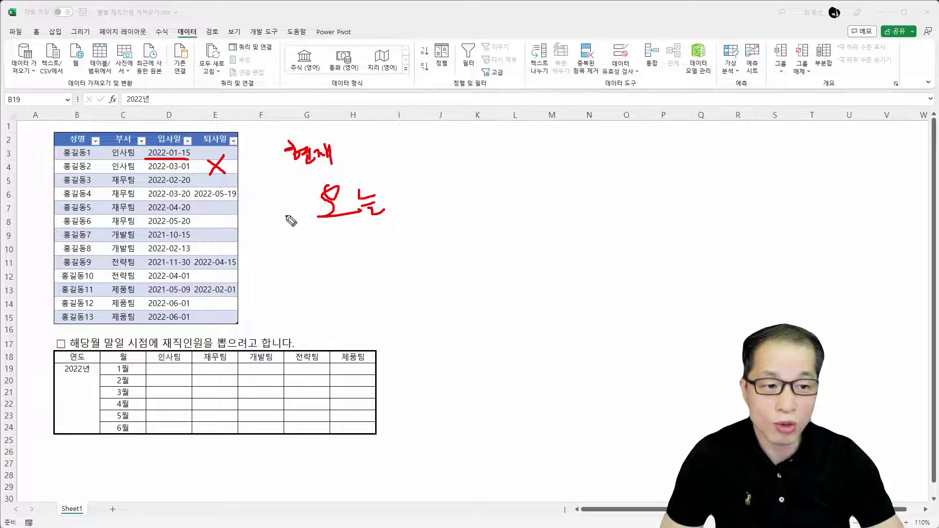
pyautogui.moveTo(194, 199); pyautogui.dragTo(239, 200)
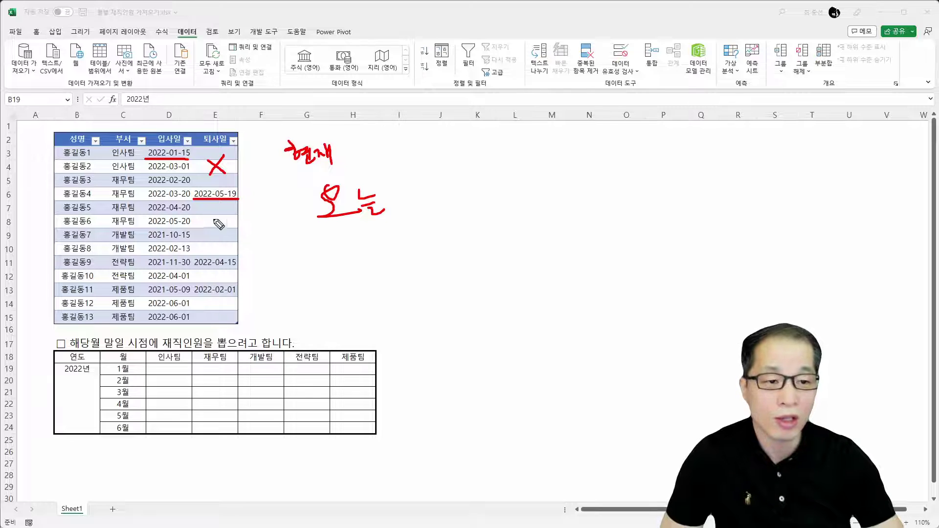
pyautogui.moveTo(313, 255)
pyautogui.mouseDown()
pyautogui.moveTo(321, 276)
pyautogui.moveTo(455, 260)
pyautogui.mouseUp()
pyautogui.moveTo(456, 250); pyautogui.dragTo(460, 274)
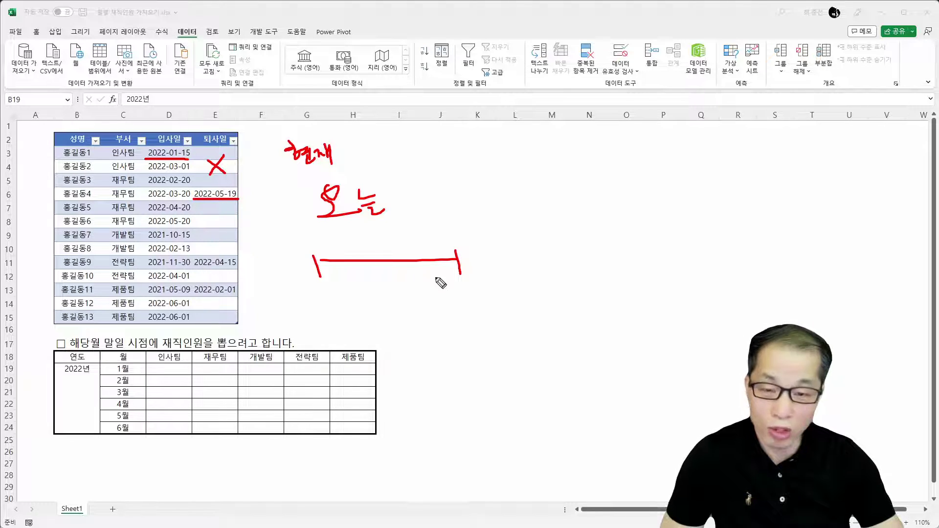
pyautogui.moveTo(369, 282)
pyautogui.mouseDown()
pyautogui.moveTo(386, 308)
pyautogui.moveTo(399, 300)
pyautogui.moveTo(389, 314)
pyautogui.moveTo(417, 322)
pyautogui.moveTo(353, 305)
pyautogui.moveTo(419, 324)
pyautogui.mouseUp()
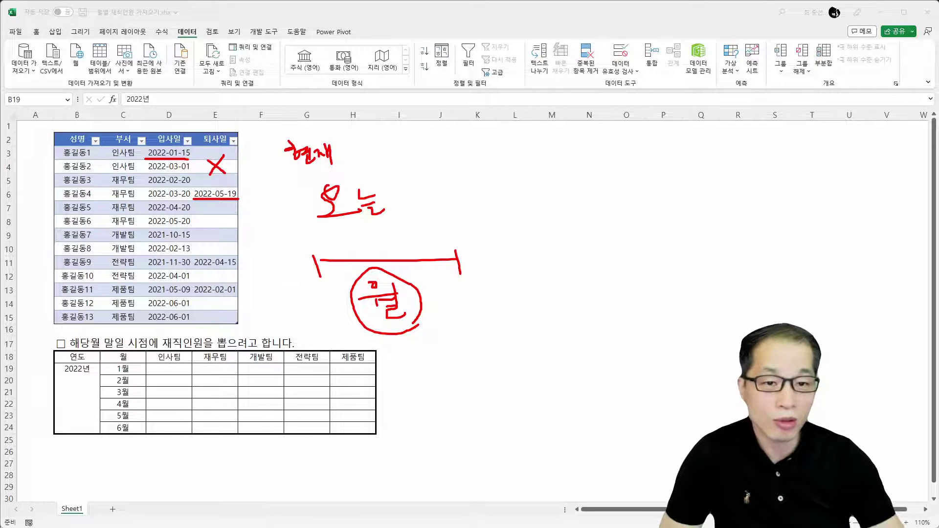
pyautogui.press('Escape')
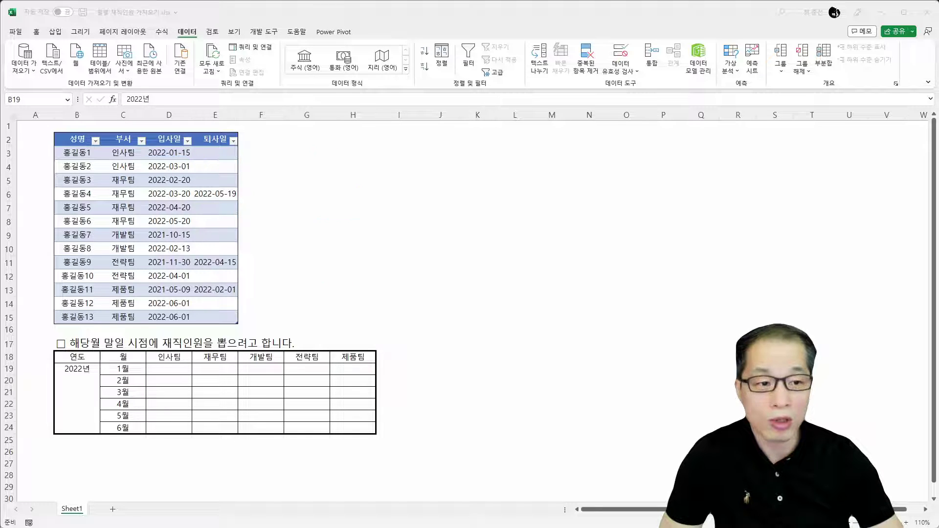
# Step: Load the employee table with hire and leave dates into the Power Query Editor
pyautogui.click(148, 206)
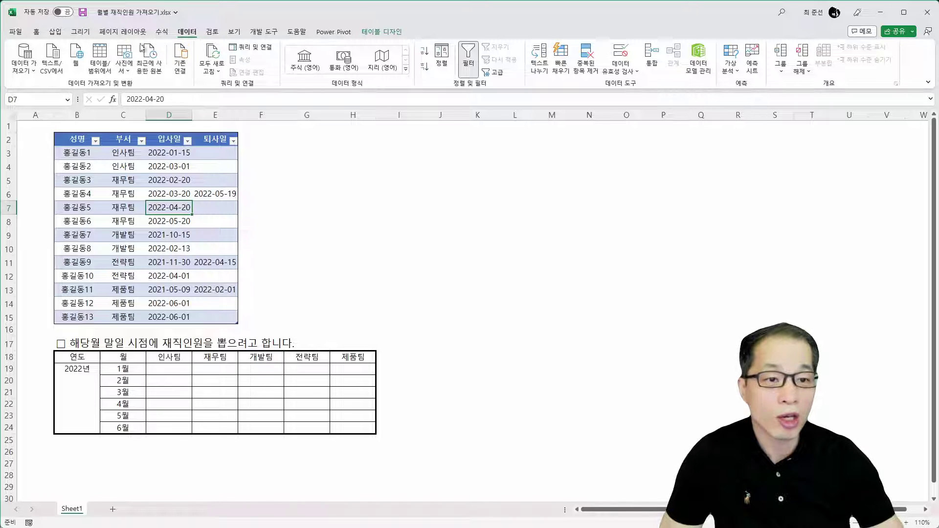
pyautogui.click(100, 57)
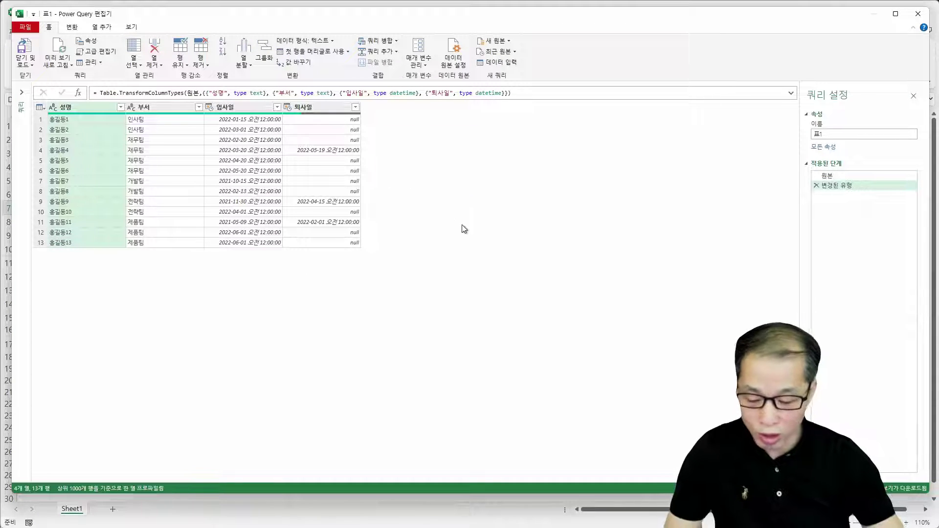
pyautogui.hotkey('ctrl', 'shift', '=')
pyautogui.hotkey('ctrl', 'shift', '=')
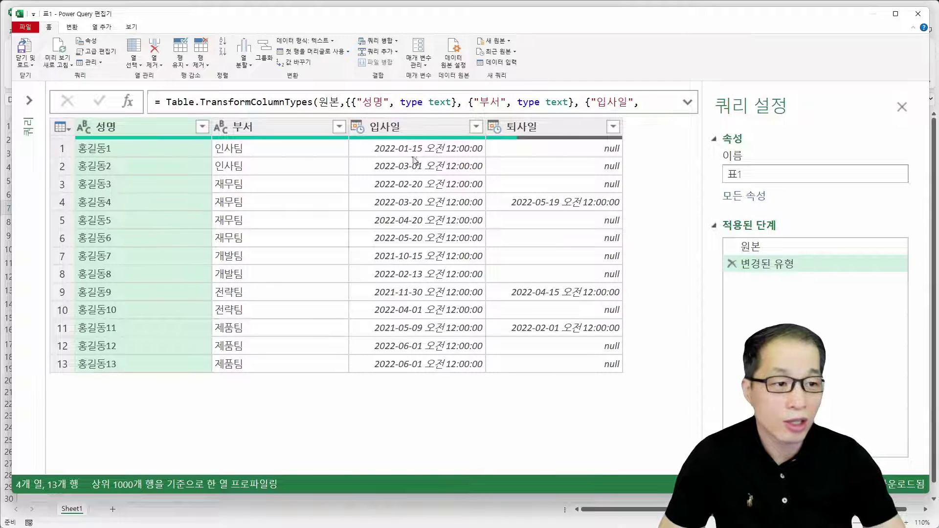
# Step: Delete the automatic 변경된 유형 step that gave 입사일 and 퇴사일 a date/time type
pyautogui.click(411, 133)
pyautogui.click(541, 130)
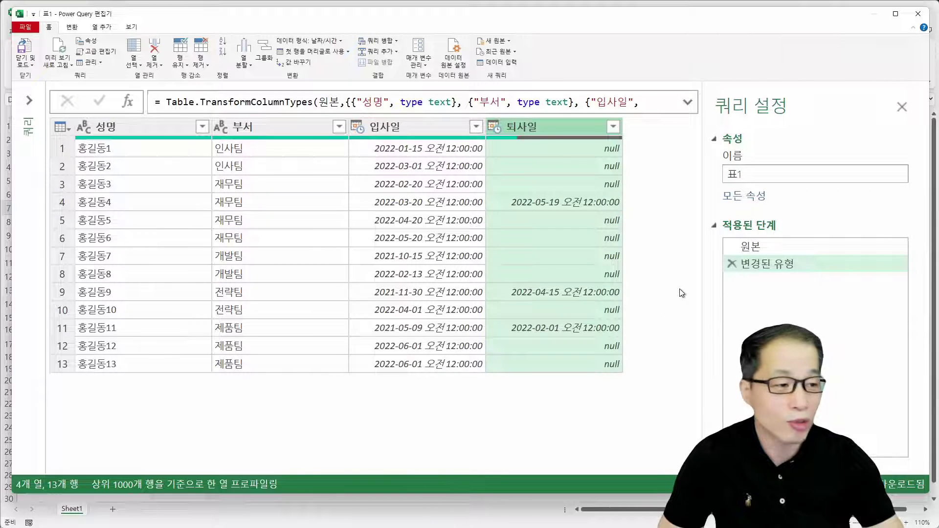
pyautogui.click(732, 265)
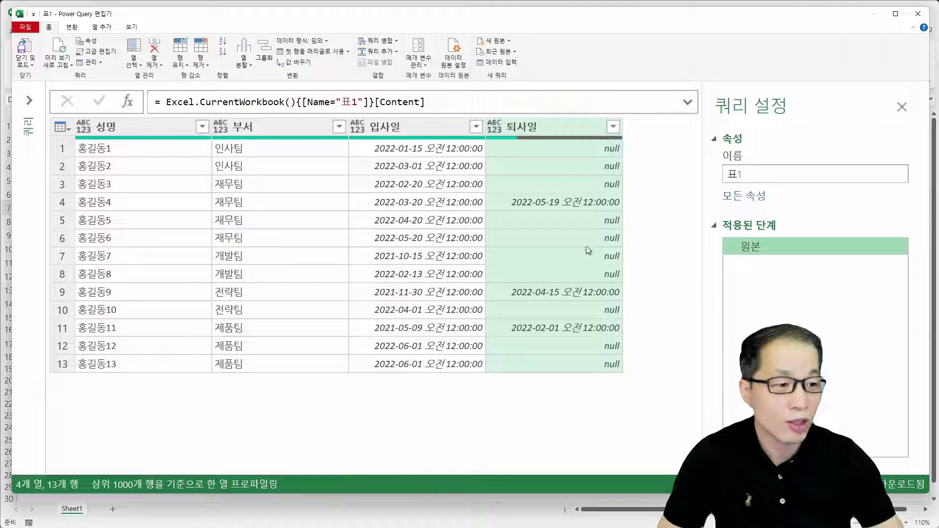
# Step: Set the data type of the 입사일 and 퇴사일 columns to 날짜 (Date)
pyautogui.click(359, 127)
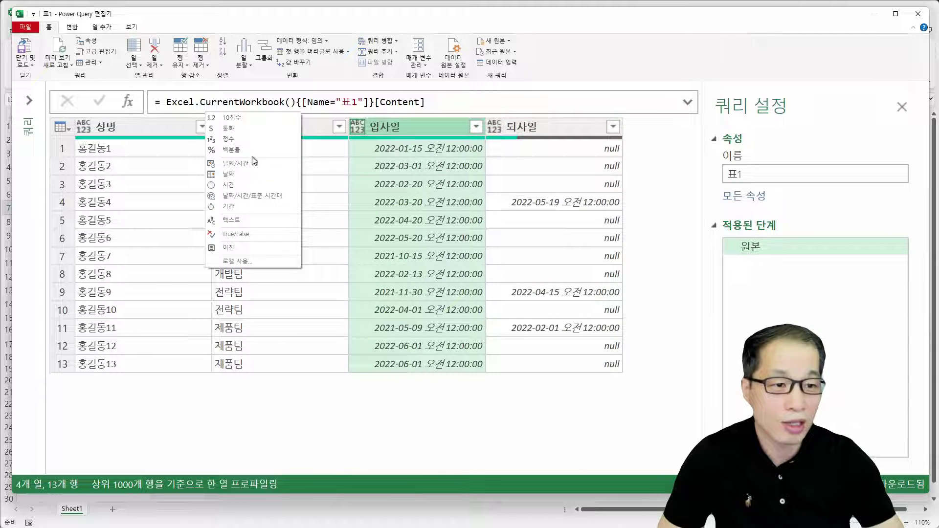
pyautogui.click(229, 175)
pyautogui.click(493, 127)
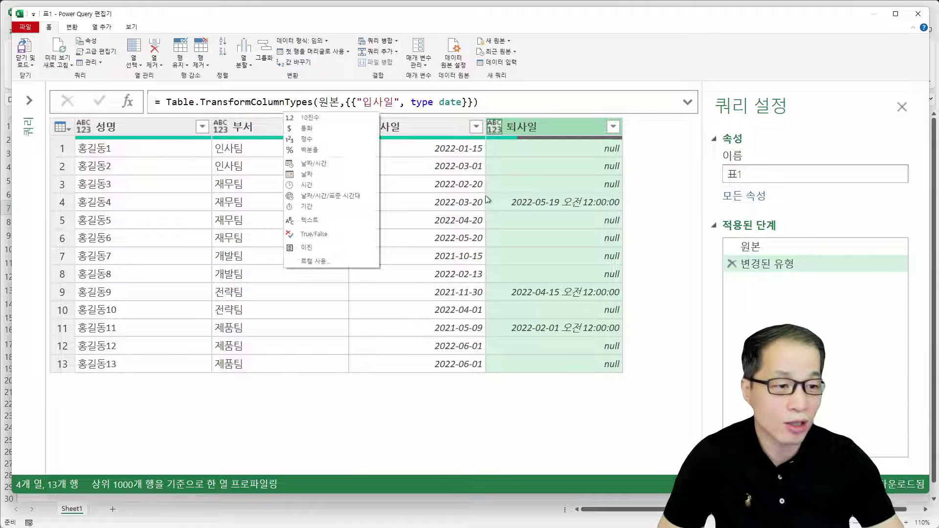
pyautogui.click(328, 176)
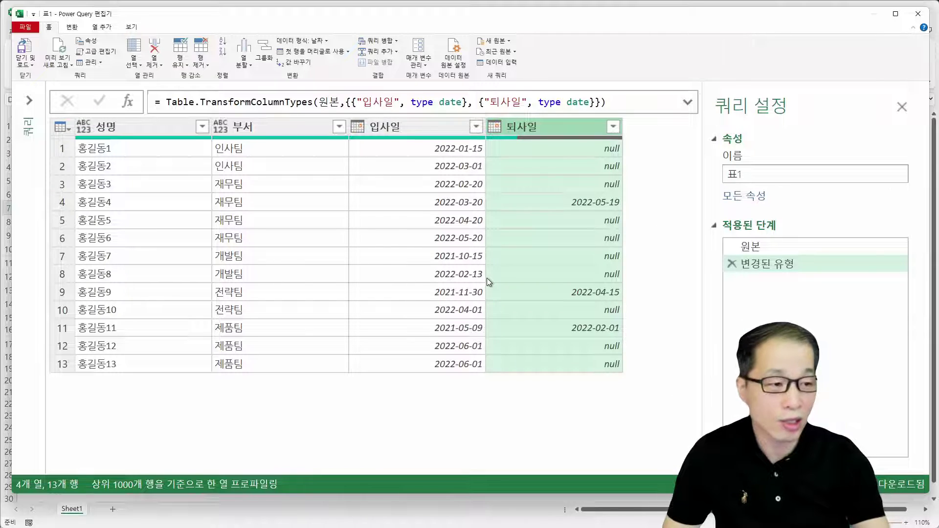
# Step: Start a new custom column in the employee query and name it 퇴사일계산
pyautogui.hotkey('ctrl', '-')
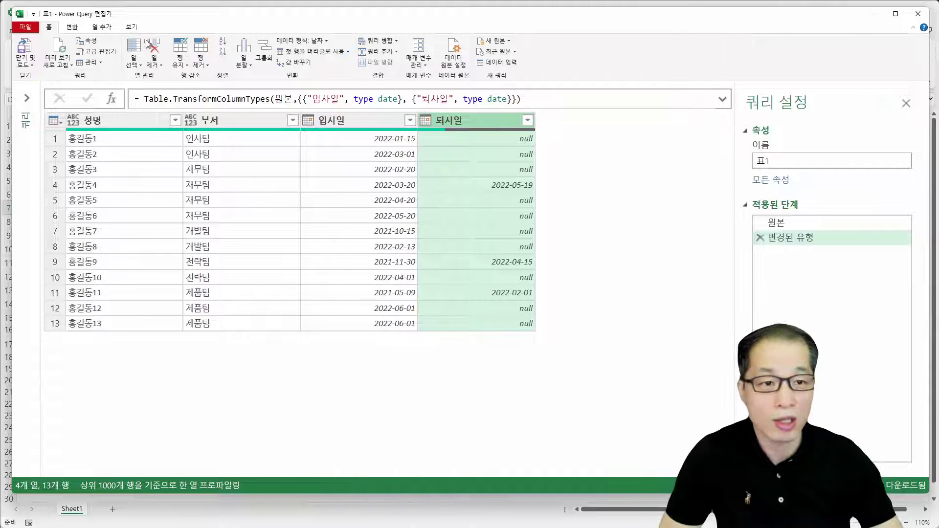
pyautogui.click(104, 27)
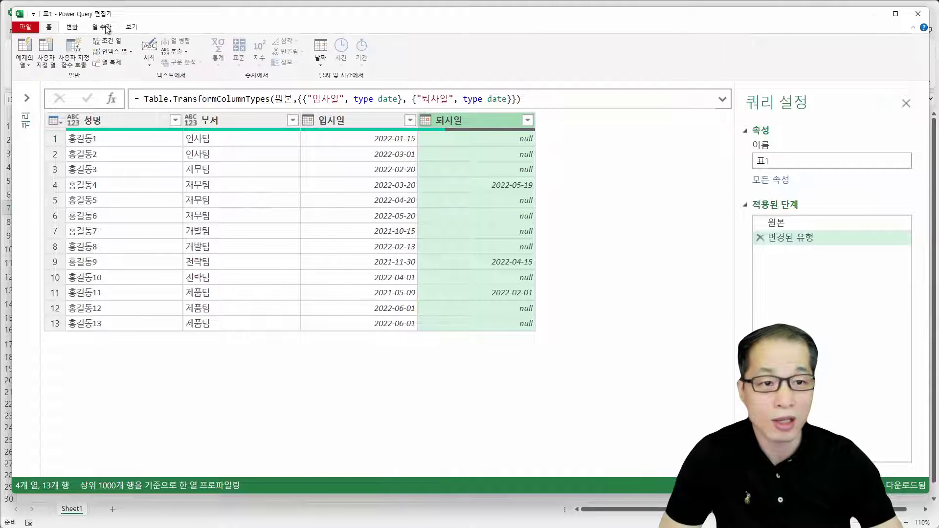
pyautogui.click(46, 53)
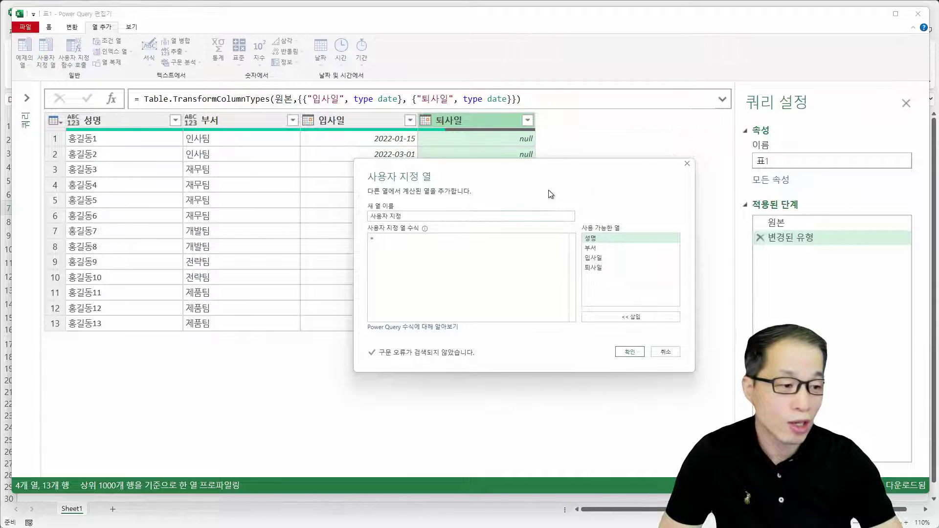
pyautogui.moveTo(410, 213); pyautogui.dragTo(229, 208)
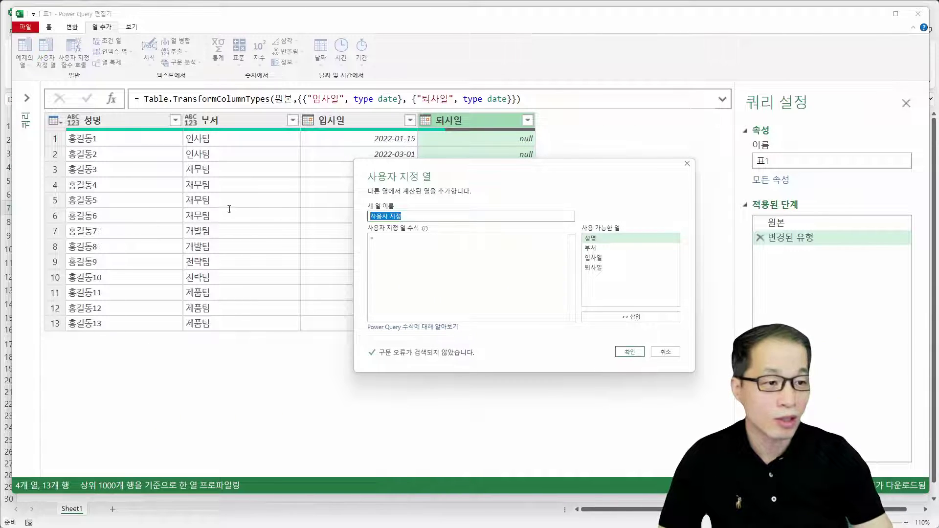
pyautogui.write('퇴')
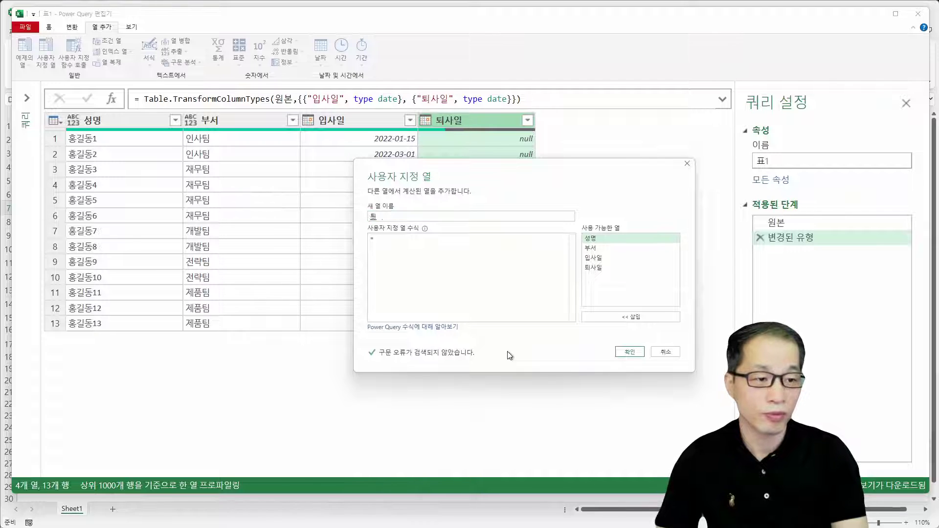
pyautogui.write('사일계산')
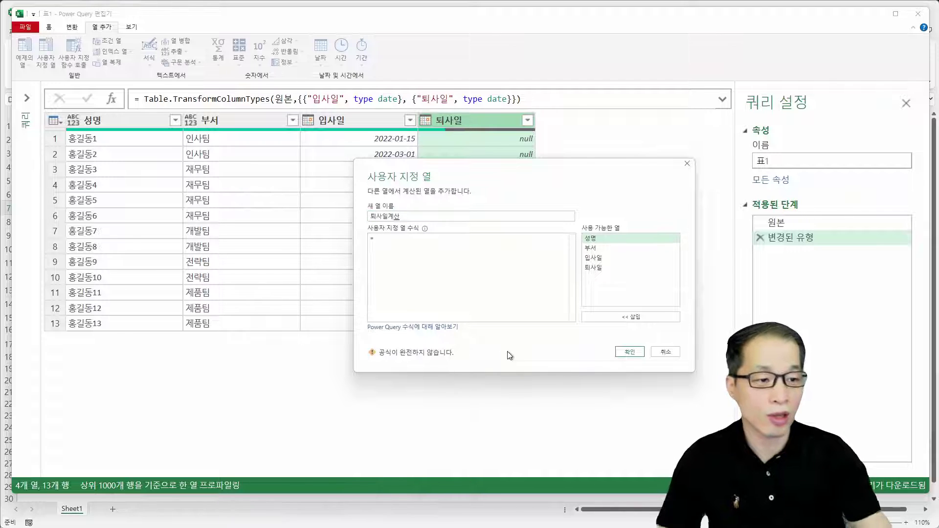
# Step: Begin the 퇴사일계산 column formula with if [퇴사일] = null then DateTime.LocalNow()
pyautogui.click(459, 294)
pyautogui.write('if')
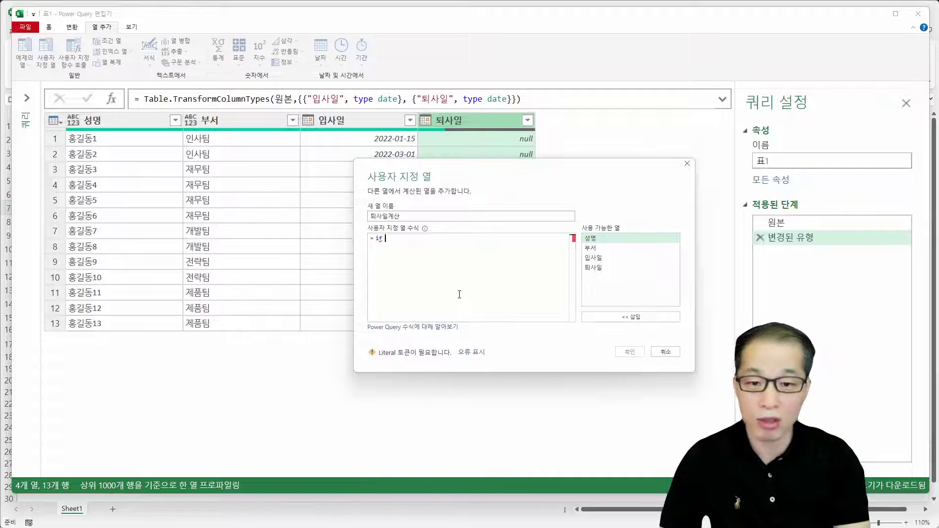
pyautogui.doubleClick(627, 269)
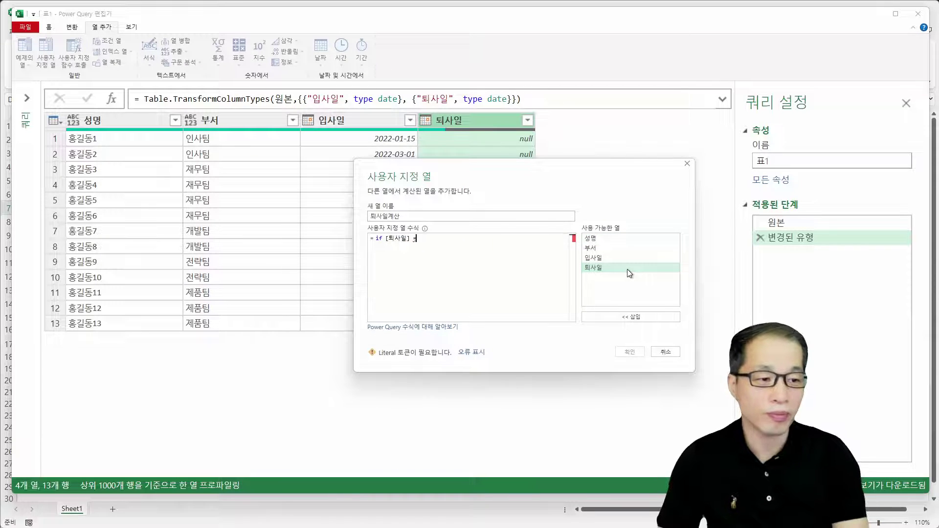
pyautogui.write('= null then')
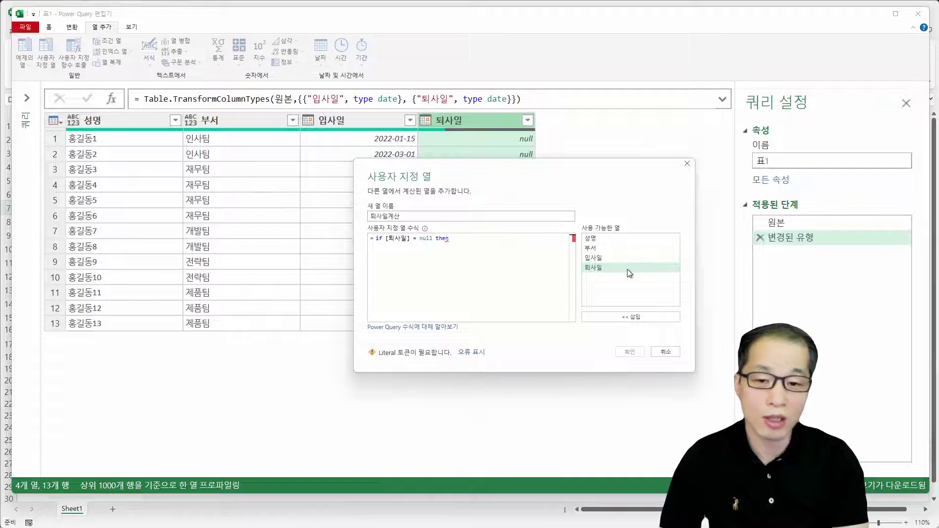
pyautogui.write('Date')
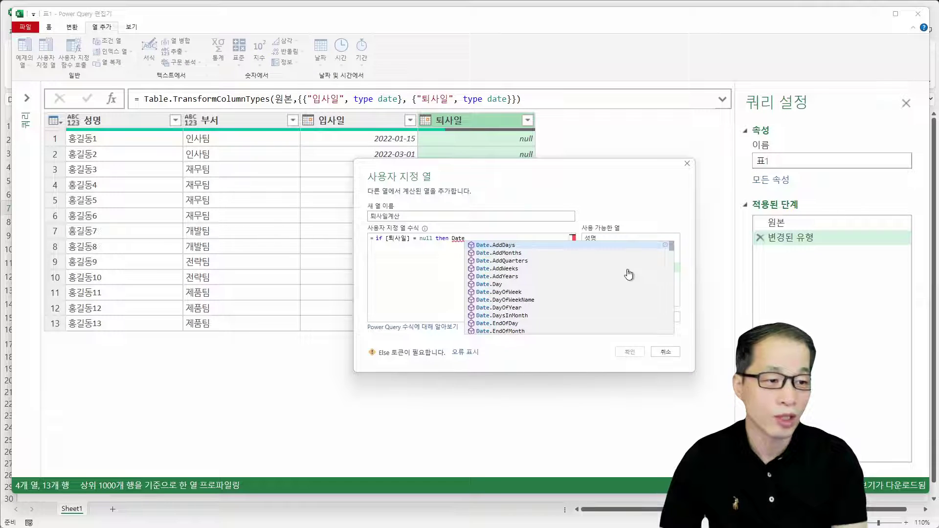
pyautogui.write('Time.')
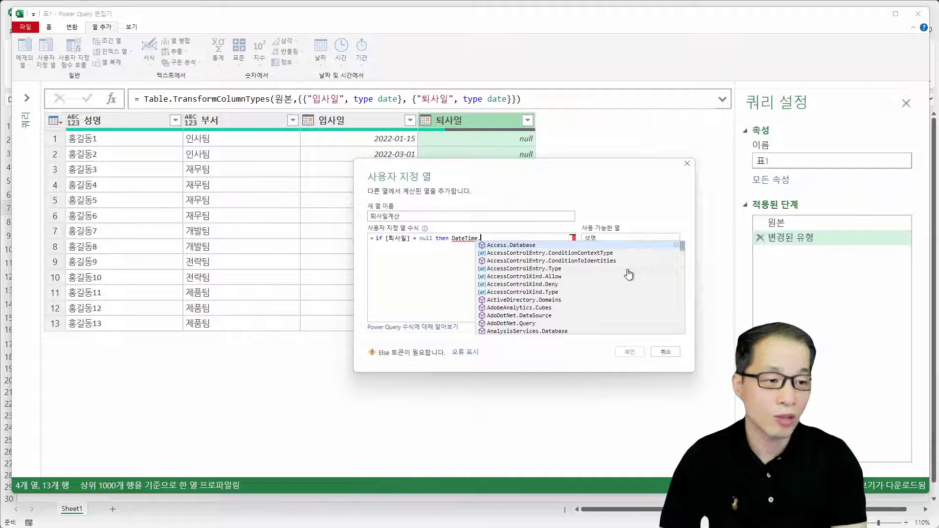
pyautogui.write('Loca')
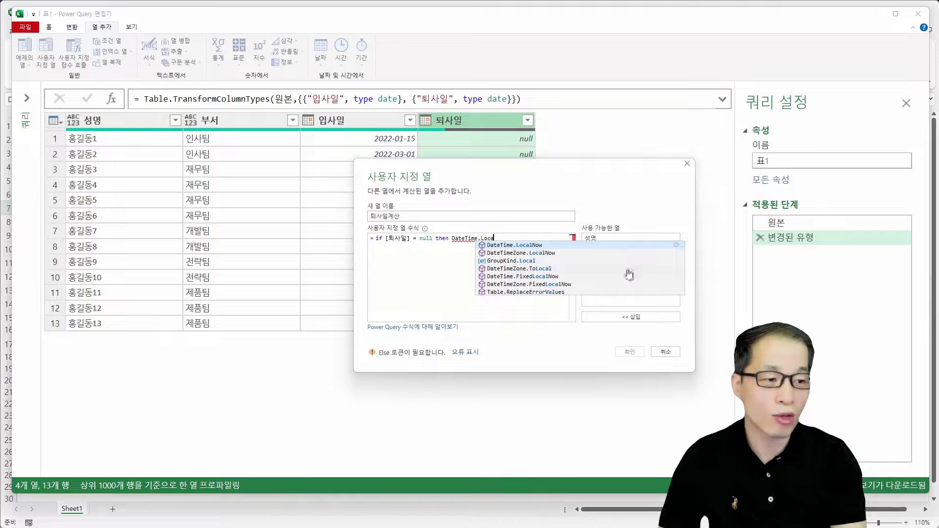
pyautogui.write('lNow()')
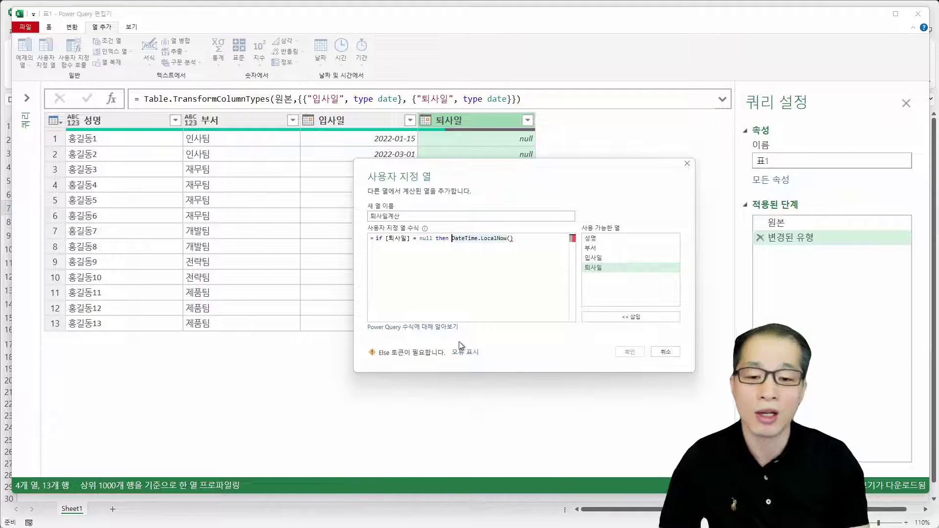
# Step: Wrap DateTime.LocalNow() in Date.From() so the formula's then branch returns a date only
pyautogui.write('Date')
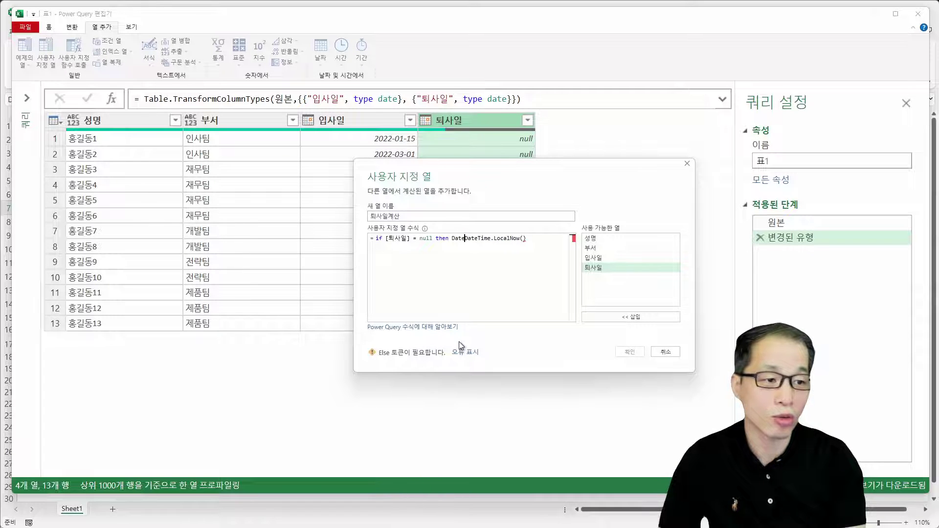
pyautogui.write('.From(')
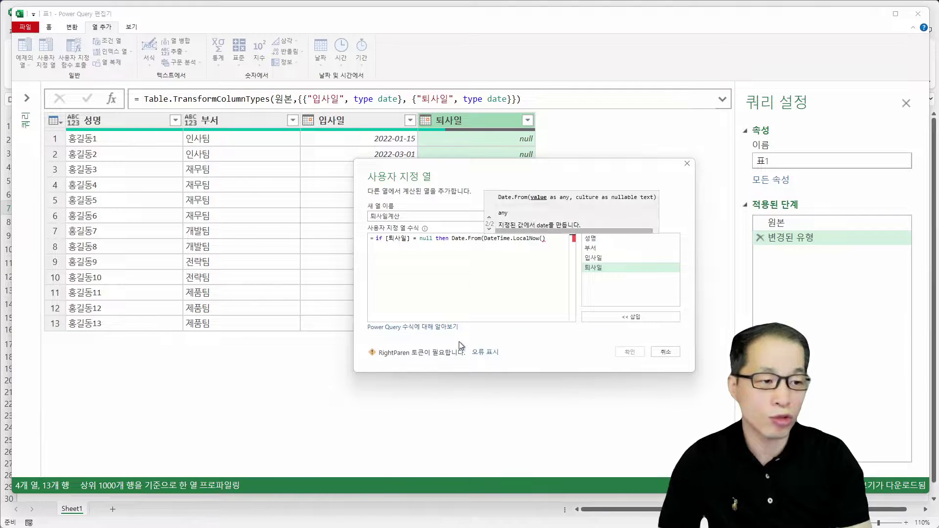
pyautogui.press('End')
pyautogui.write(') ')
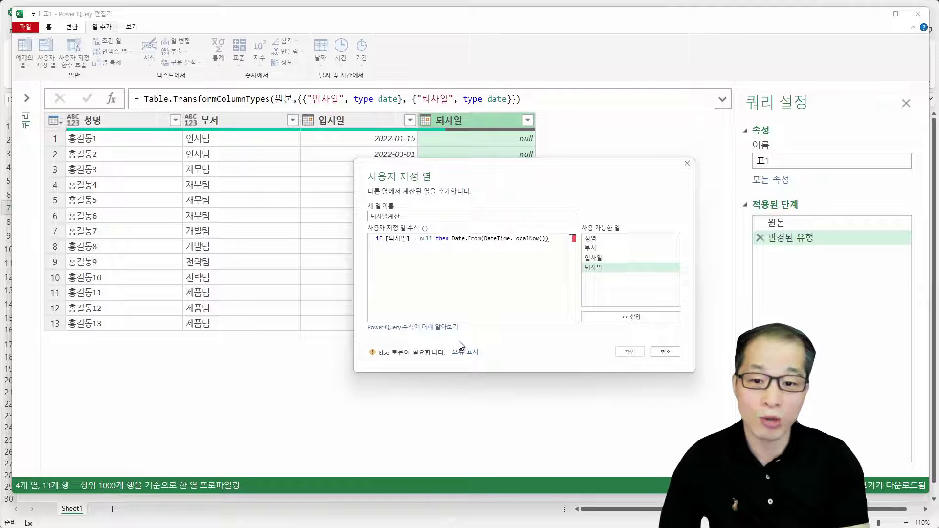
# Step: Complete the formula with else [퇴사일] on a second line and create the 퇴사일계산 column
pyautogui.write('  else')
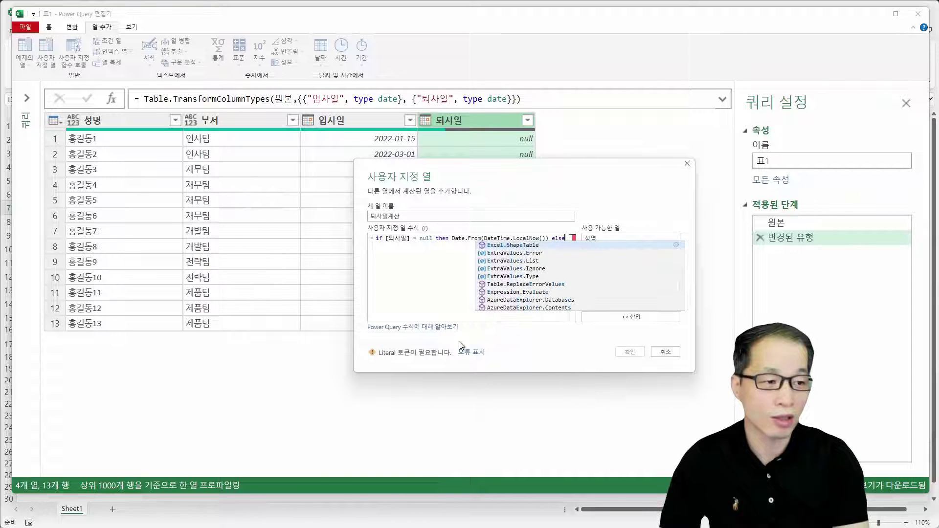
pyautogui.press('Return')
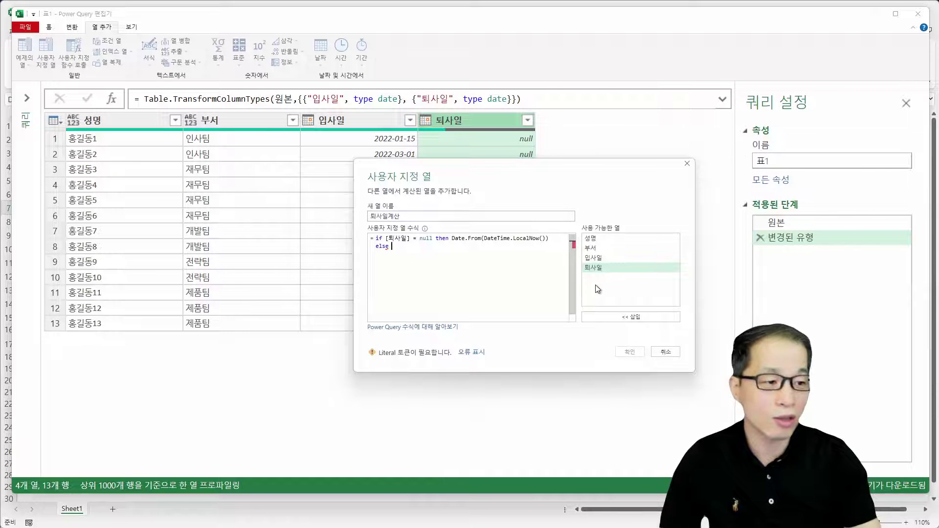
pyautogui.doubleClick(602, 267)
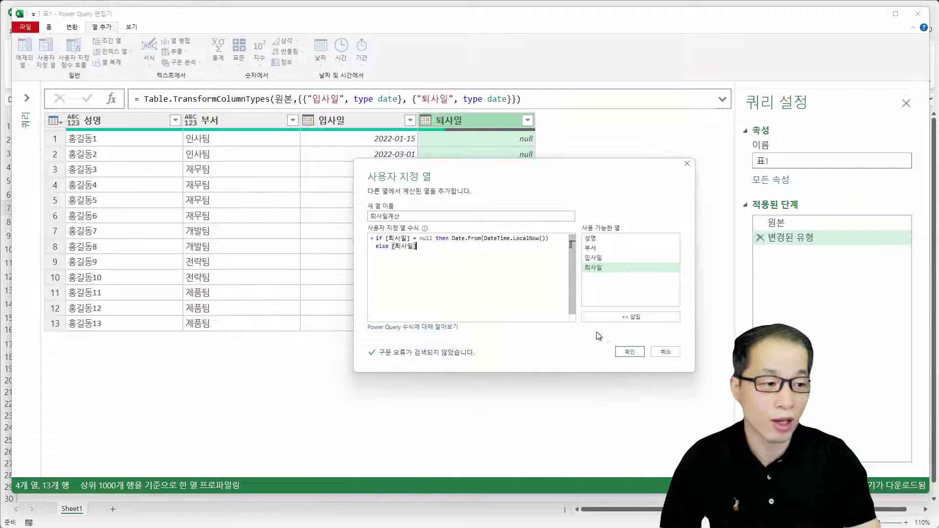
pyautogui.click(630, 352)
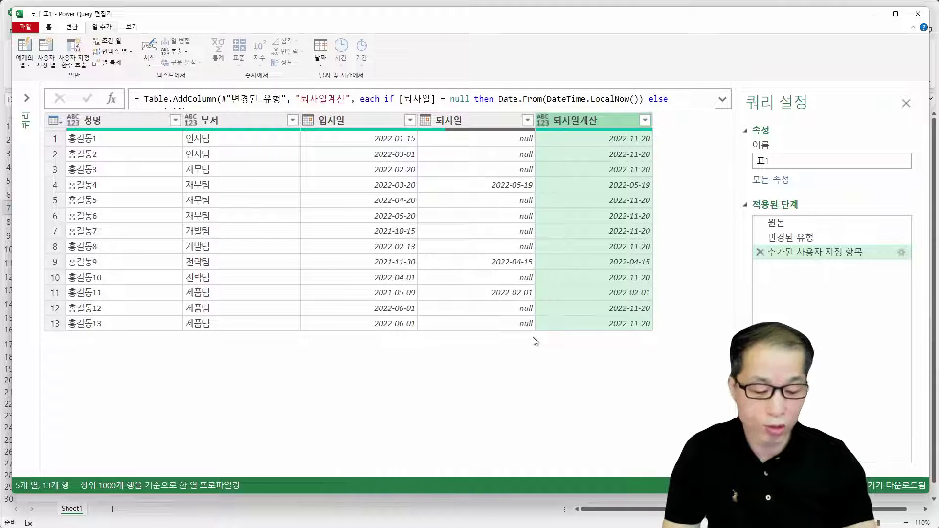
# Step: Start another custom column and name it 퇴사일계산2
pyautogui.hotkey('ctrl', 'shift', '-')
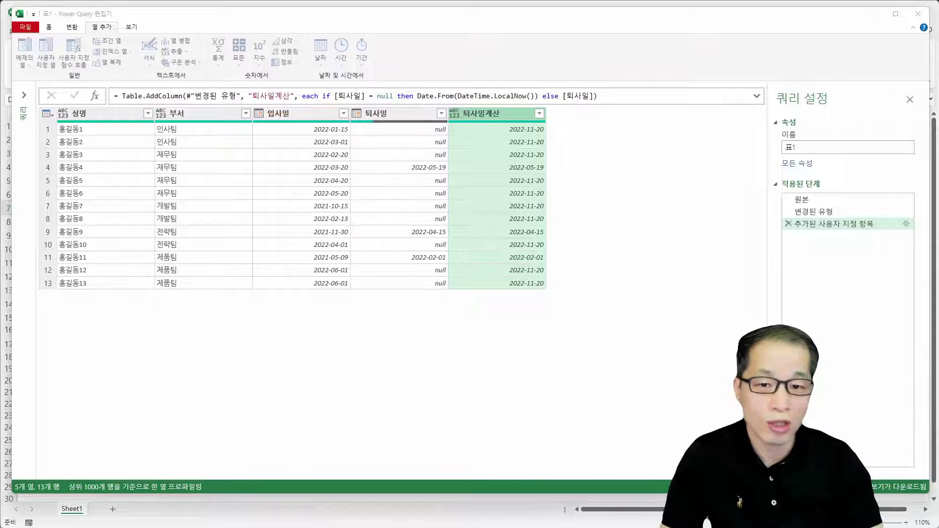
pyautogui.moveTo(535, 254); pyautogui.dragTo(591, 199)
pyautogui.moveTo(403, 245); pyautogui.dragTo(130, 244)
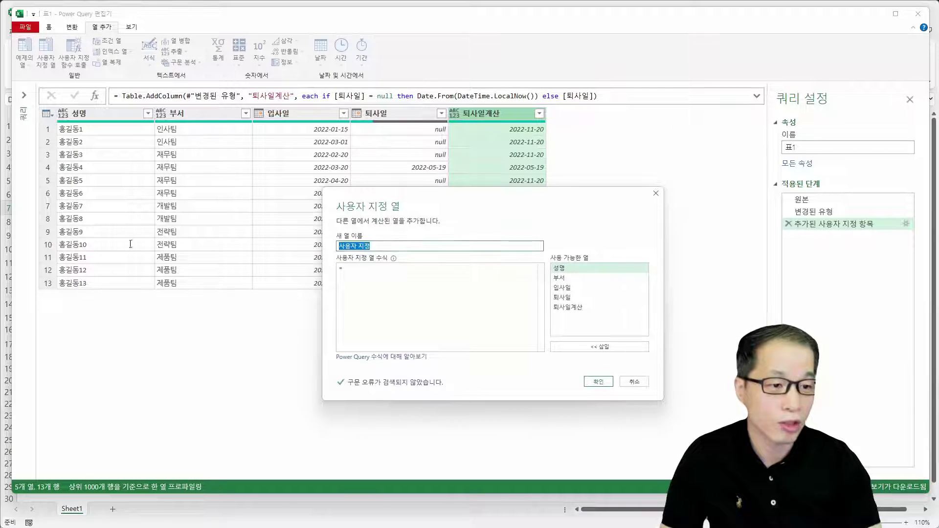
pyautogui.write('퇴')
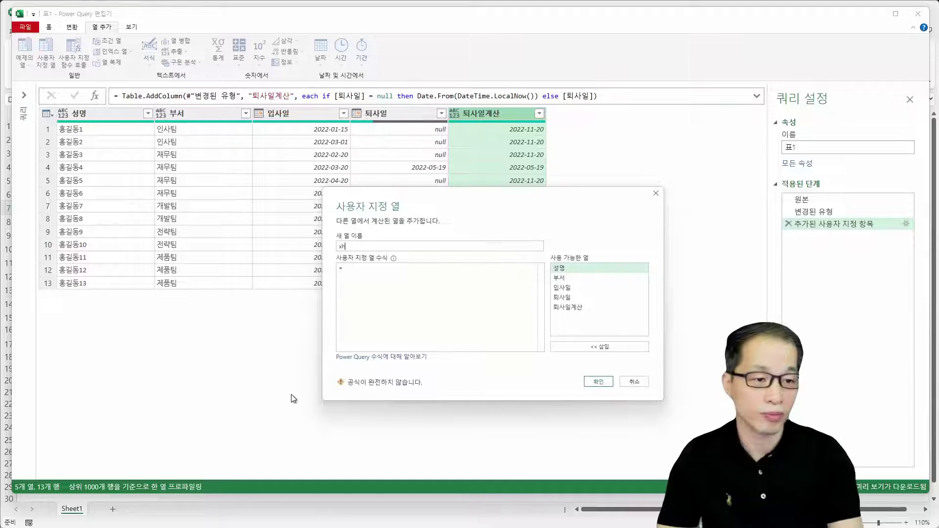
pyautogui.write('사일')
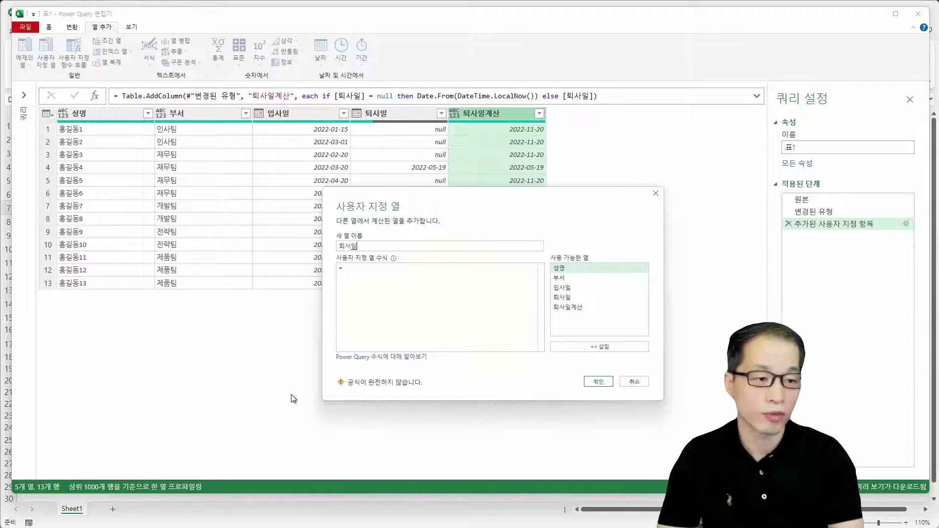
pyautogui.write('계사2')
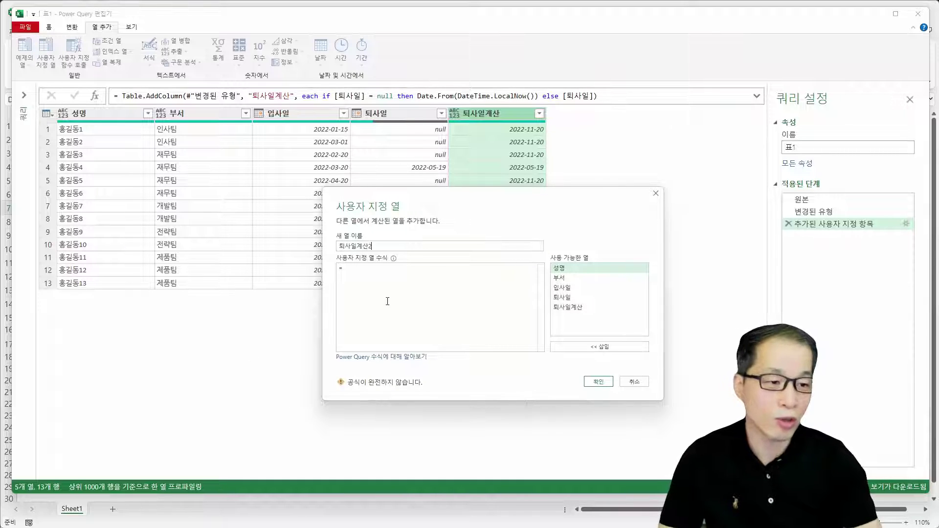
# Step: Begin the 퇴사일계산2 column formula with if [퇴사일계산] =
pyautogui.click(397, 303)
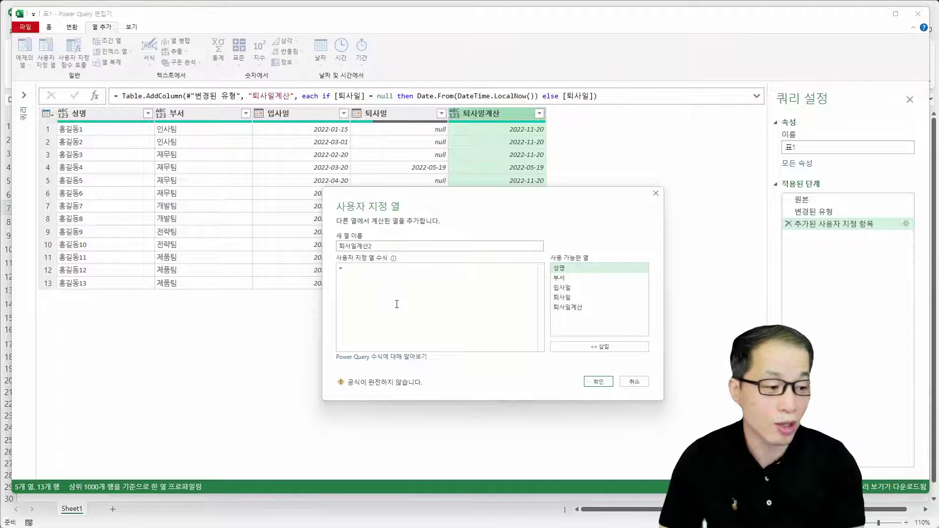
pyautogui.write('if')
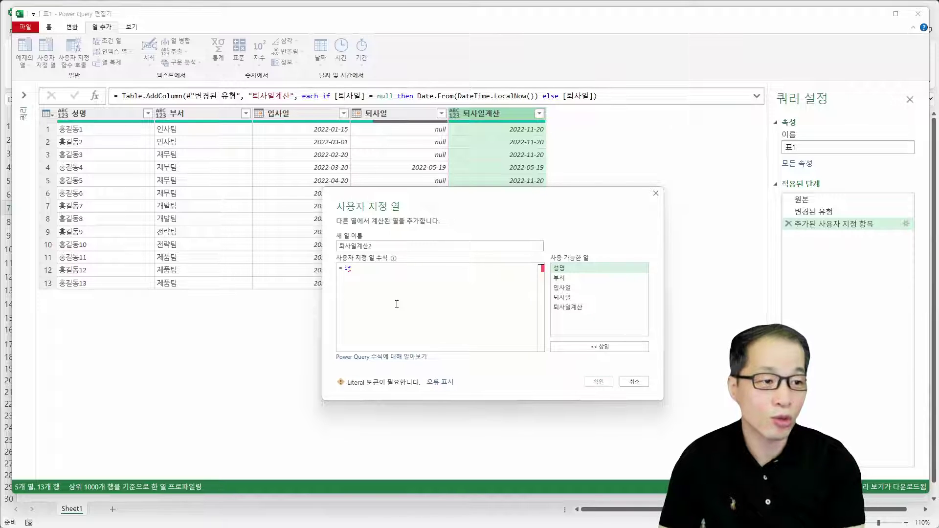
pyautogui.doubleClick(568, 307)
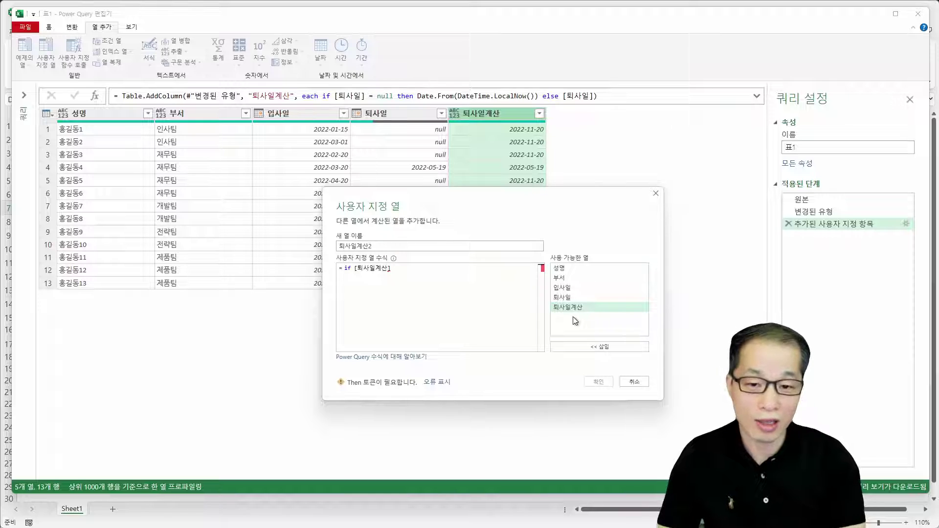
pyautogui.write('= ')
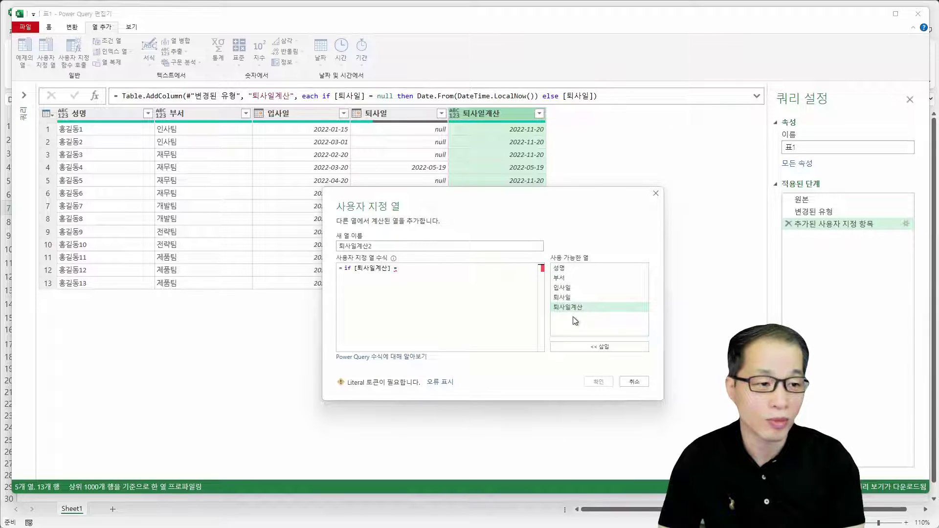
pyautogui.write('ㅇ')
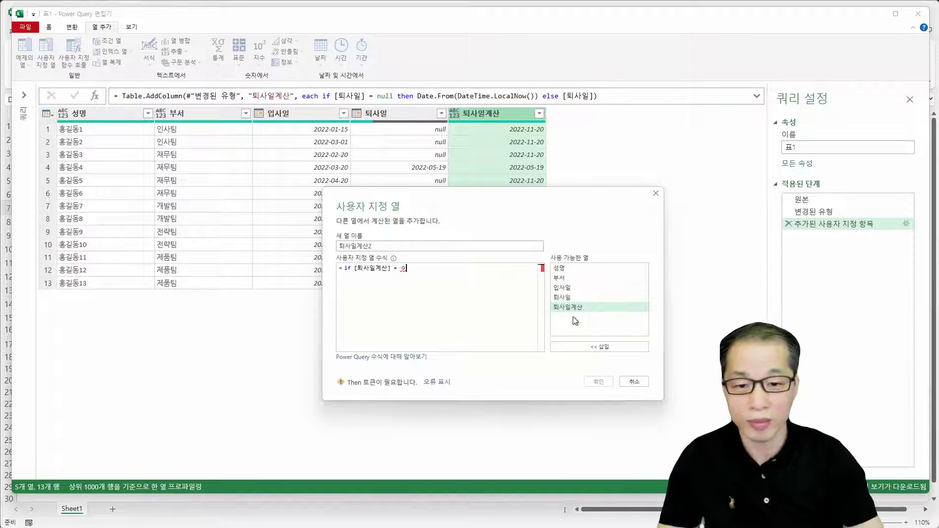
pyautogui.write('ㅇ')
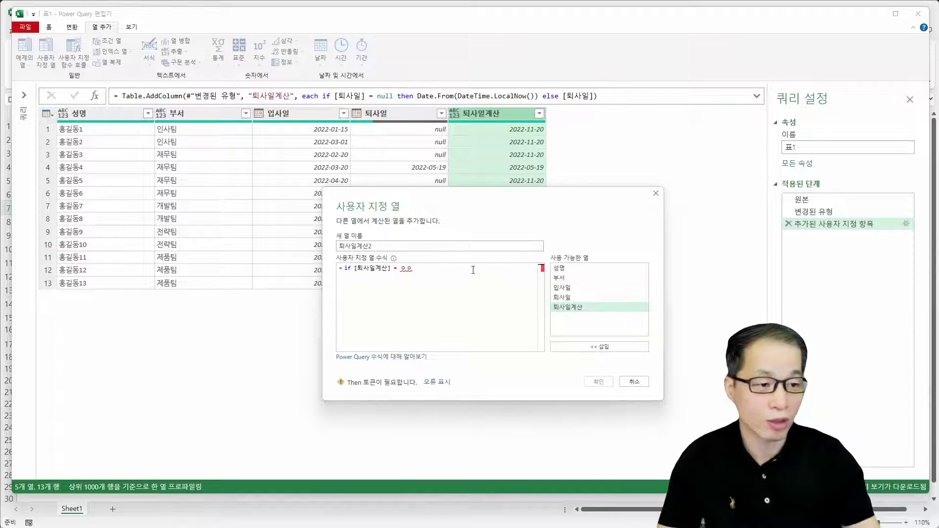
pyautogui.press('BackSpace')
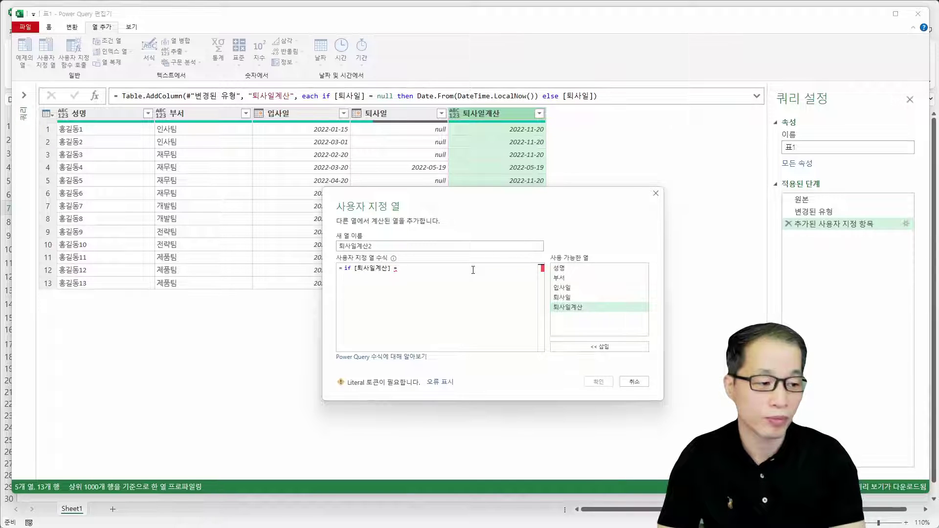
# Step: Complete the formula's condition with Date.EndOfMonth([퇴사일계산]) and add then [퇴사일계산]
pyautogui.write('Date')
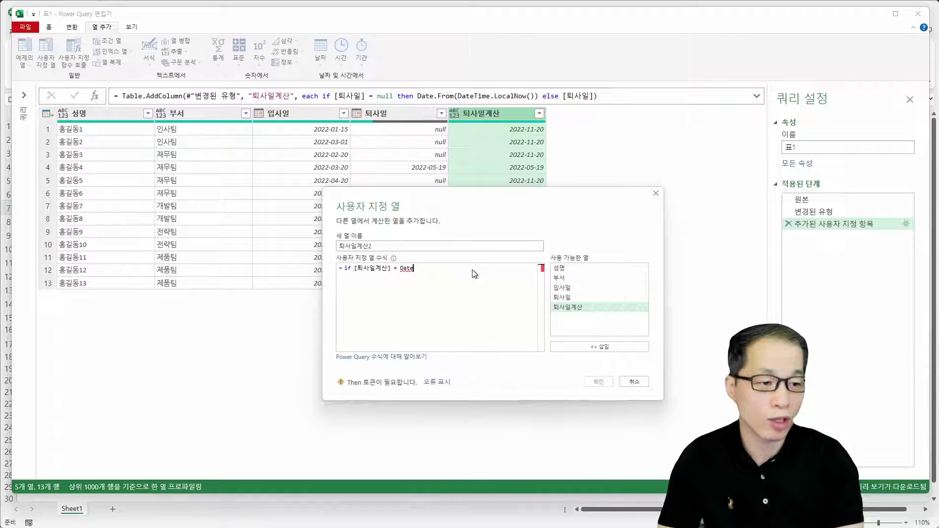
pyautogui.write('.End')
pyautogui.write('O')
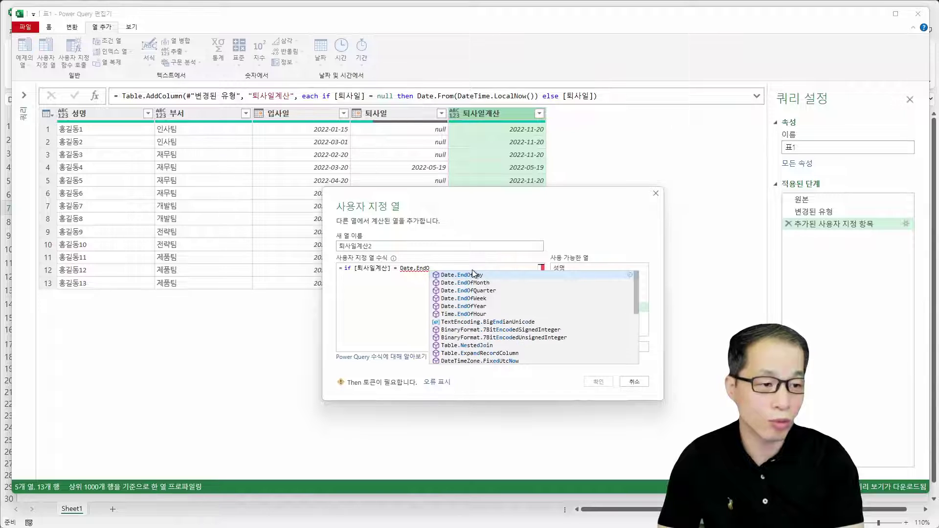
pyautogui.write('fMont')
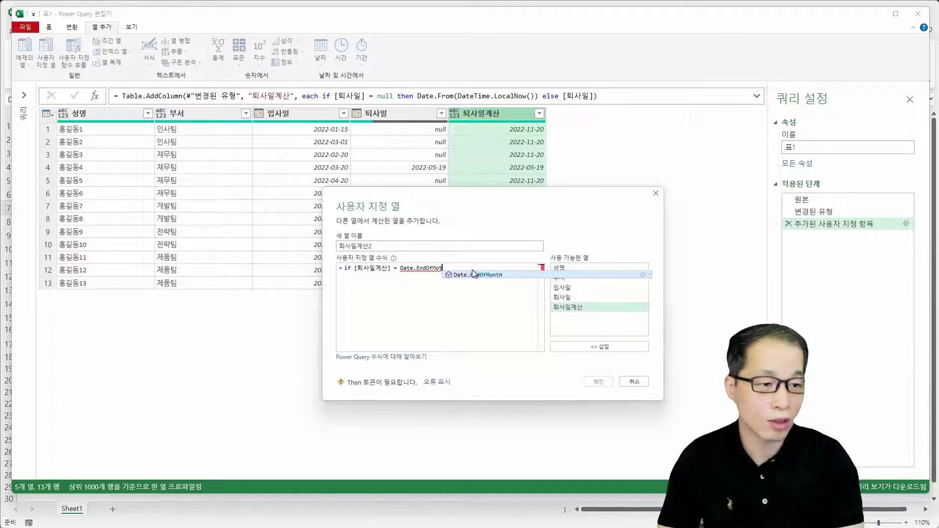
pyautogui.write('h(')
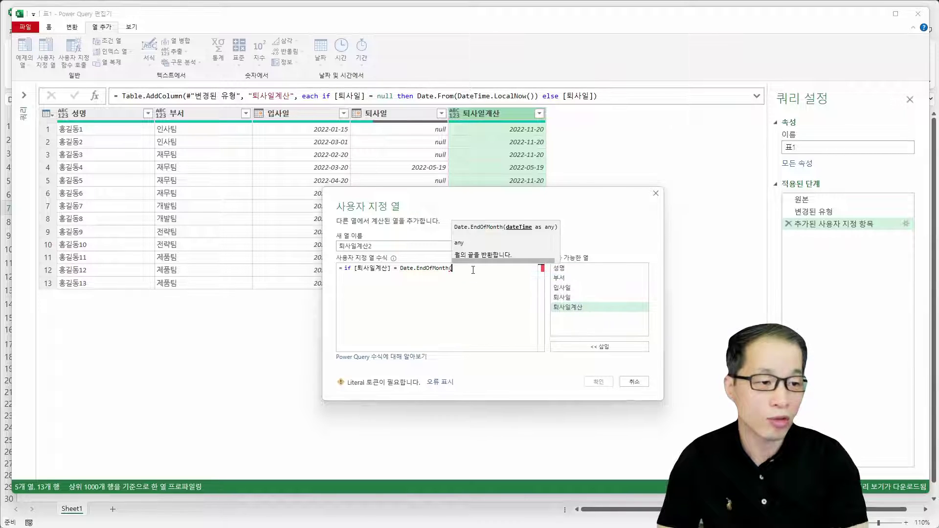
pyautogui.doubleClick(579, 309)
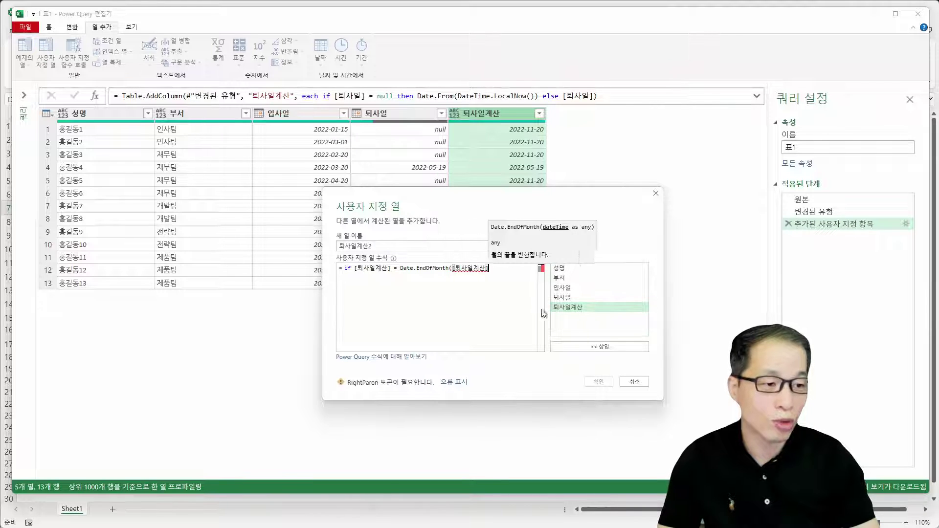
pyautogui.write(')')
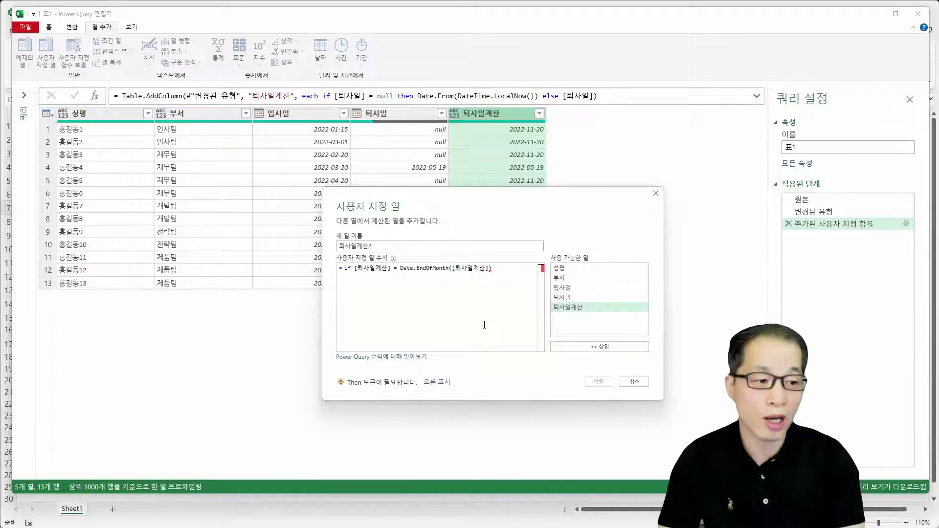
pyautogui.write(' then')
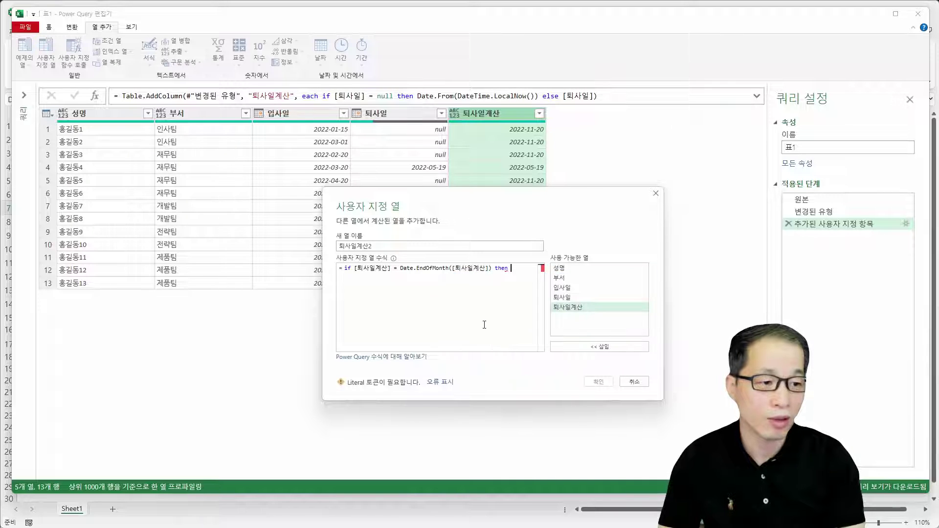
pyautogui.doubleClick(565, 308)
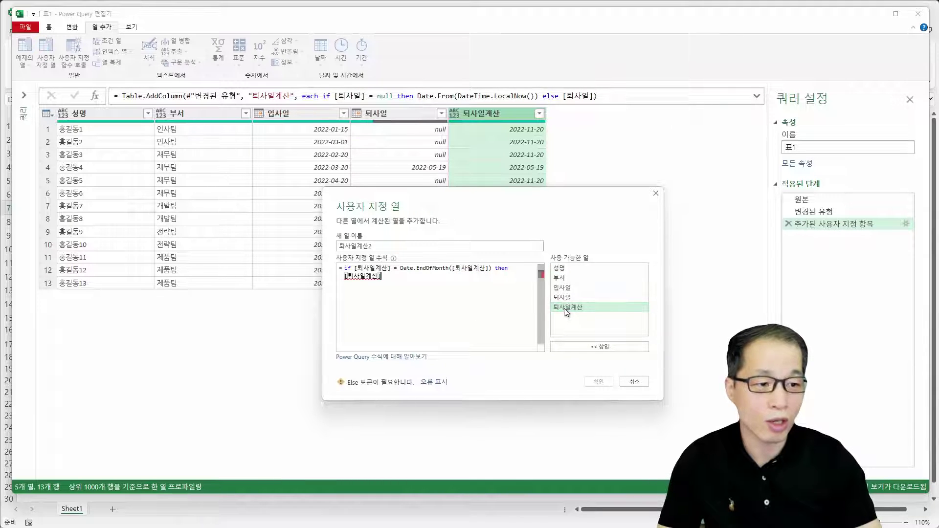
# Step: Finish the formula with else Date.AddMonths([퇴사일계산], -1) and create the 퇴사일계산2 column
pyautogui.write('else')
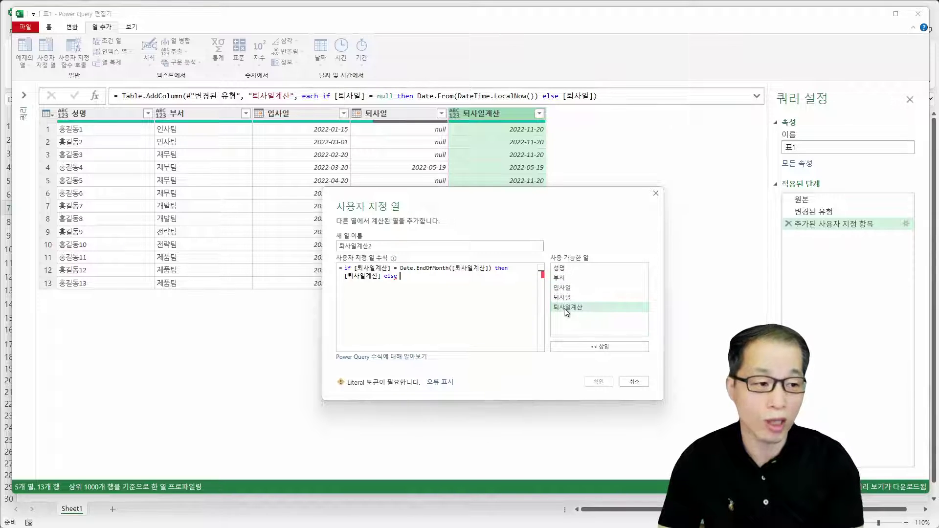
pyautogui.write(' Date.')
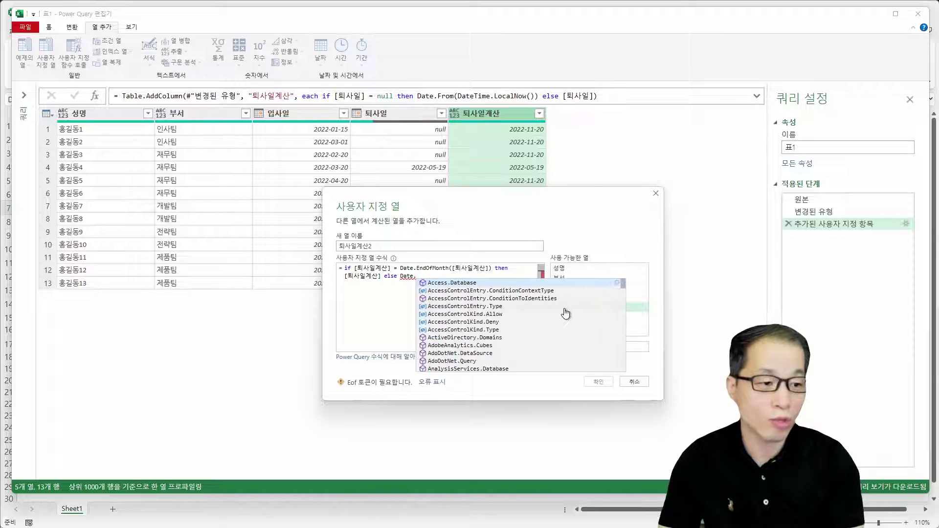
pyautogui.write('Add')
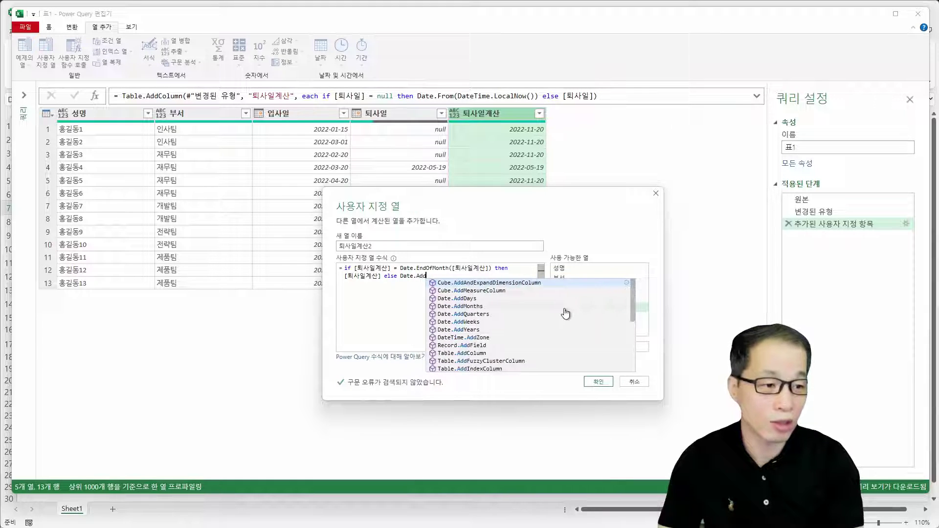
pyautogui.write('Months')
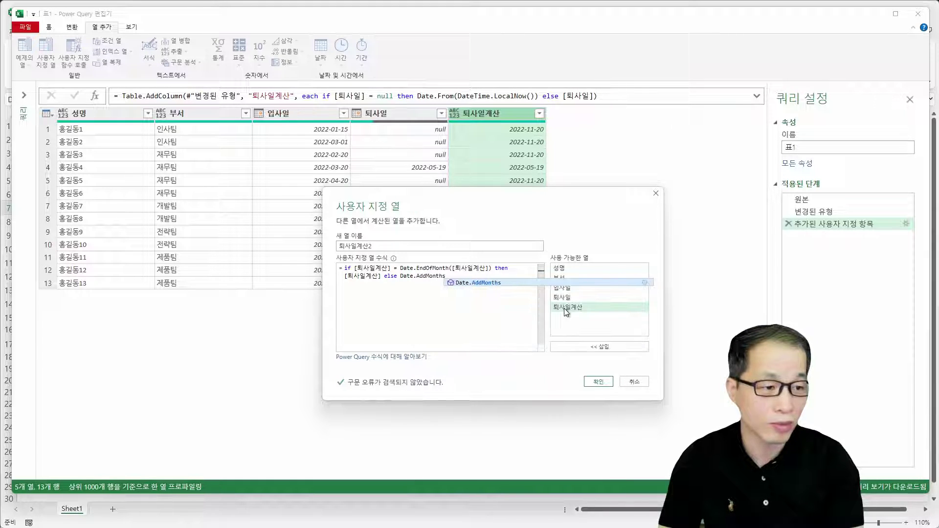
pyautogui.write('(')
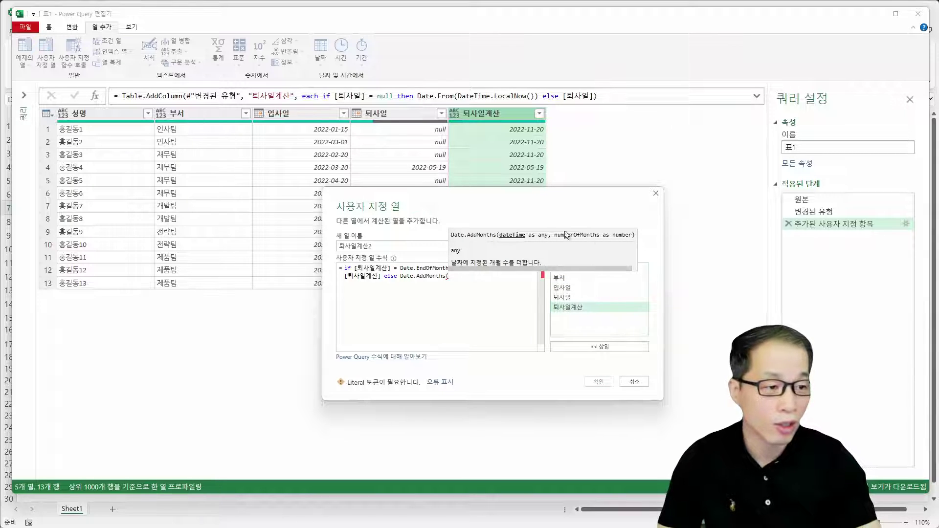
pyautogui.doubleClick(580, 306)
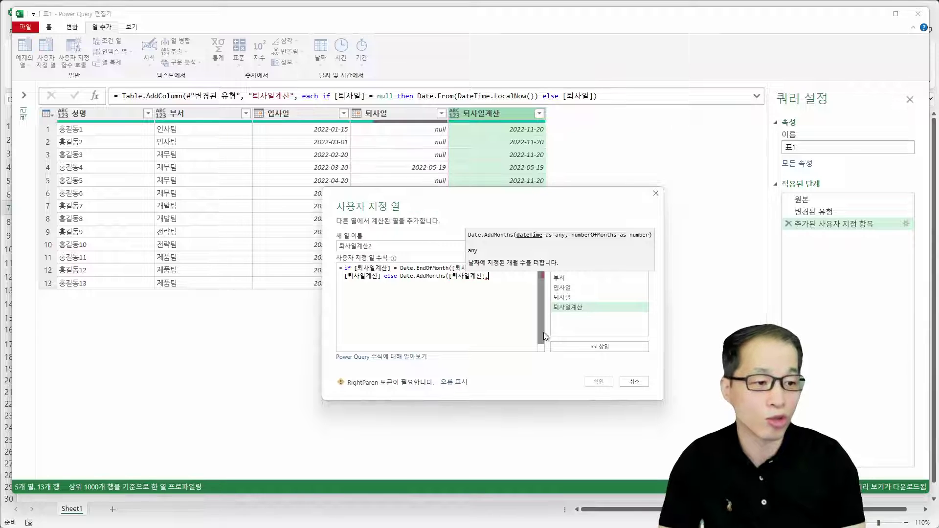
pyautogui.write(',')
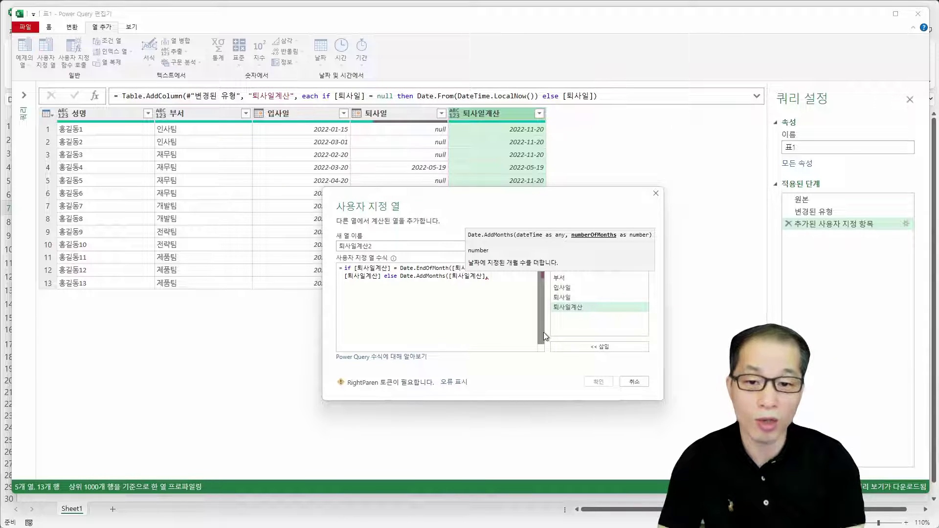
pyautogui.write(' -1)')
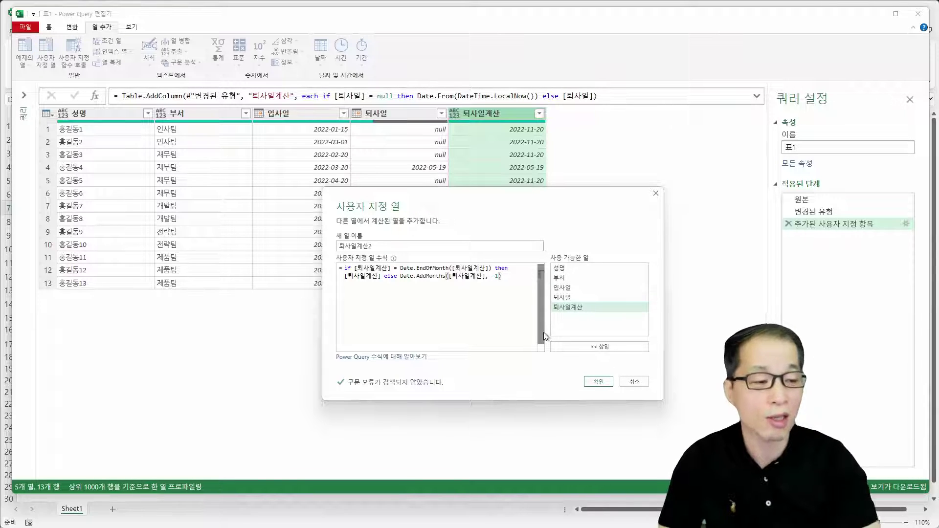
pyautogui.click(598, 383)
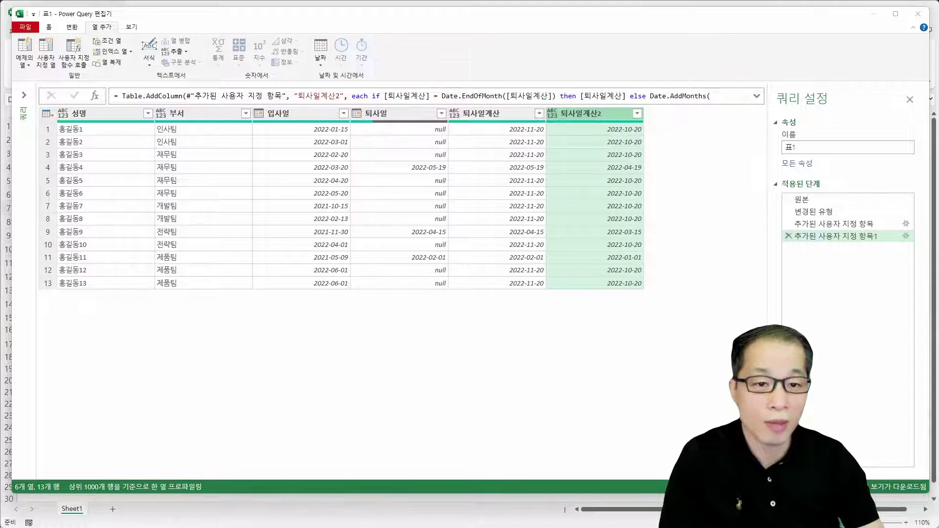
pyautogui.moveTo(296, 122)
pyautogui.mouseDown()
pyautogui.moveTo(267, 129)
pyautogui.moveTo(296, 106)
pyautogui.moveTo(551, 103)
pyautogui.mouseUp()
pyautogui.moveTo(612, 127)
pyautogui.mouseDown()
pyautogui.moveTo(582, 97)
pyautogui.moveTo(607, 126)
pyautogui.mouseUp()
pyautogui.moveTo(313, 119); pyautogui.dragTo(528, 116)
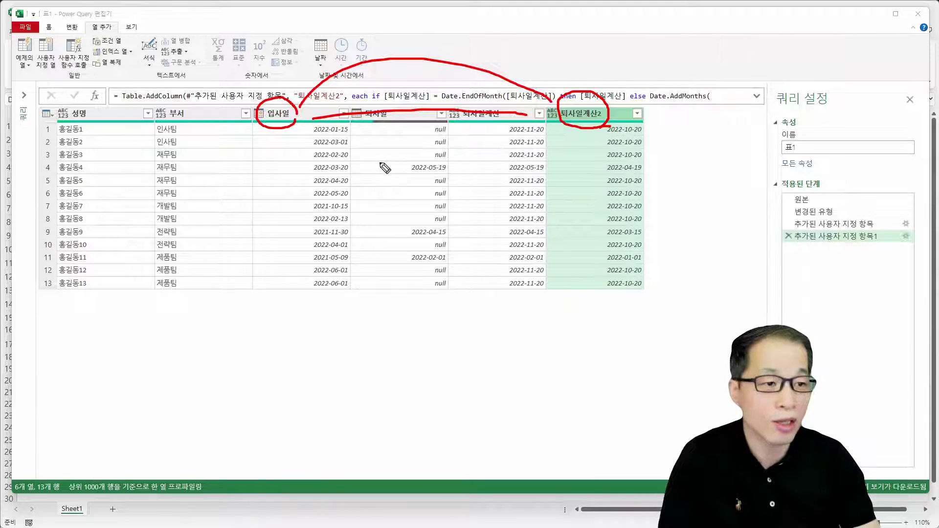
pyautogui.moveTo(373, 164)
pyautogui.mouseDown()
pyautogui.moveTo(384, 153)
pyautogui.moveTo(406, 159)
pyautogui.moveTo(415, 143)
pyautogui.moveTo(430, 157)
pyautogui.moveTo(433, 132)
pyautogui.moveTo(440, 145)
pyautogui.mouseUp()
pyautogui.moveTo(444, 130); pyautogui.dragTo(462, 158)
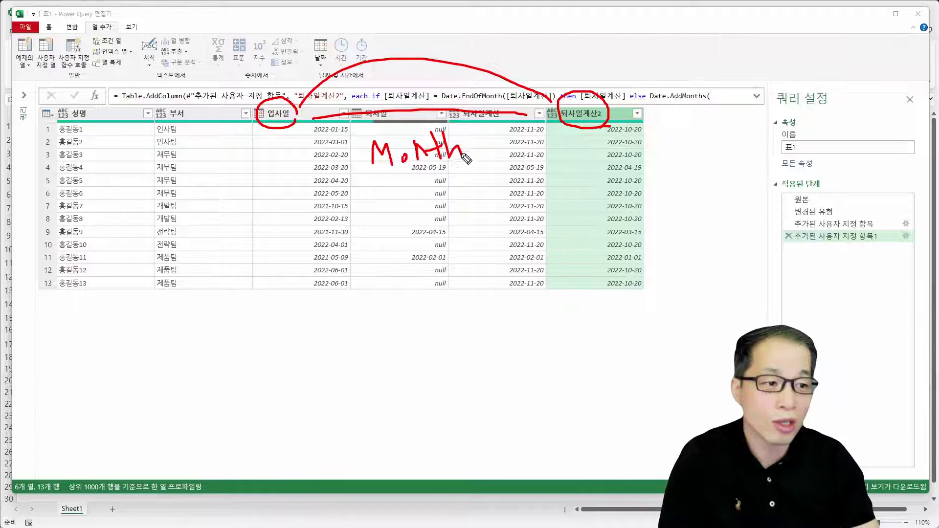
pyautogui.moveTo(272, 152)
pyautogui.mouseDown()
pyautogui.moveTo(281, 165)
pyautogui.moveTo(289, 150)
pyautogui.moveTo(293, 180)
pyautogui.mouseUp()
pyautogui.moveTo(295, 169)
pyautogui.mouseDown()
pyautogui.moveTo(329, 172)
pyautogui.moveTo(333, 159)
pyautogui.mouseUp()
pyautogui.moveTo(358, 139); pyautogui.dragTo(341, 184)
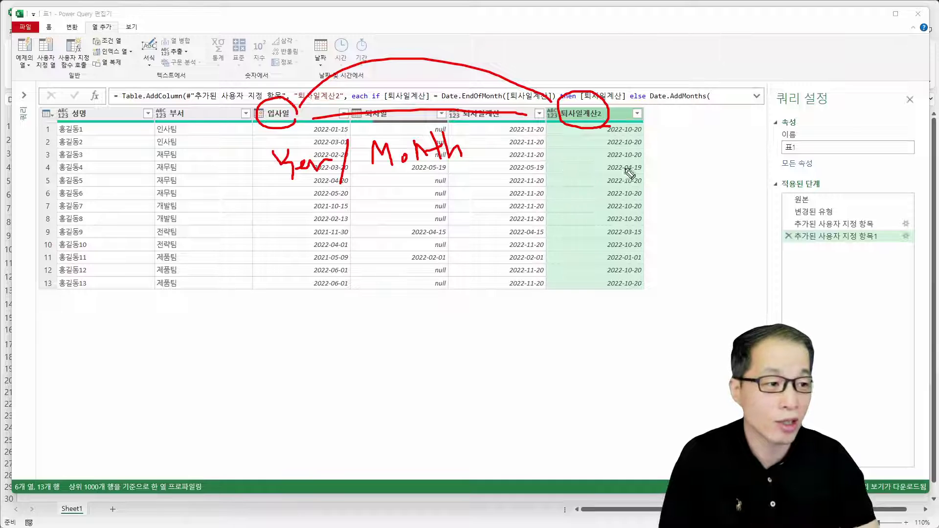
pyautogui.moveTo(638, 127); pyautogui.dragTo(640, 301)
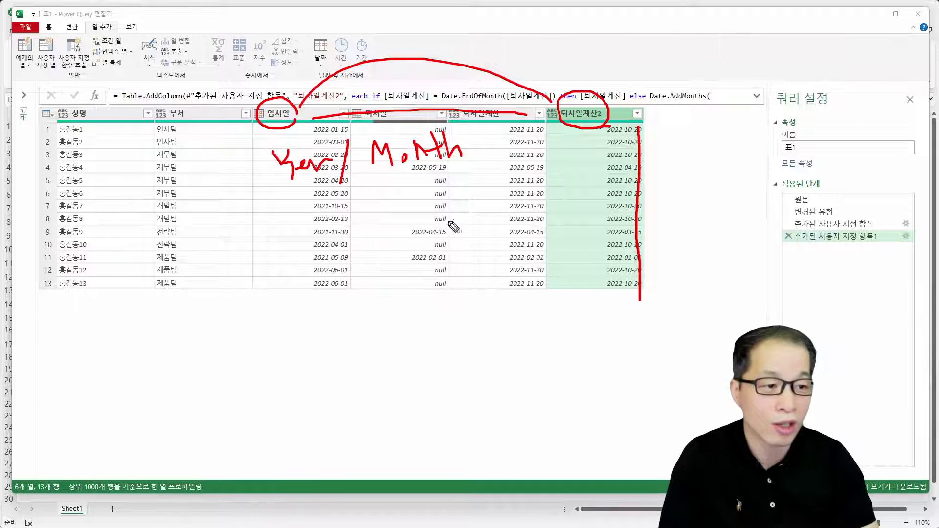
pyautogui.moveTo(287, 186); pyautogui.dragTo(464, 182)
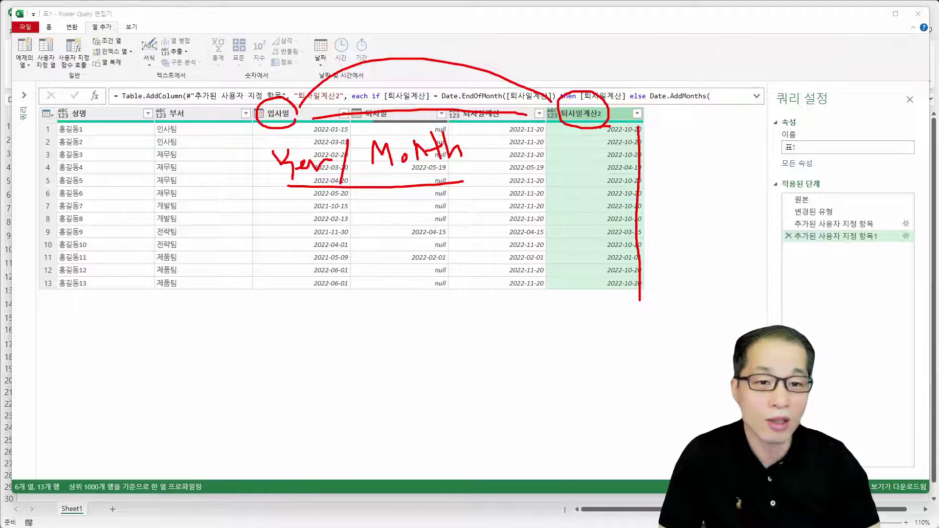
pyautogui.press('Escape')
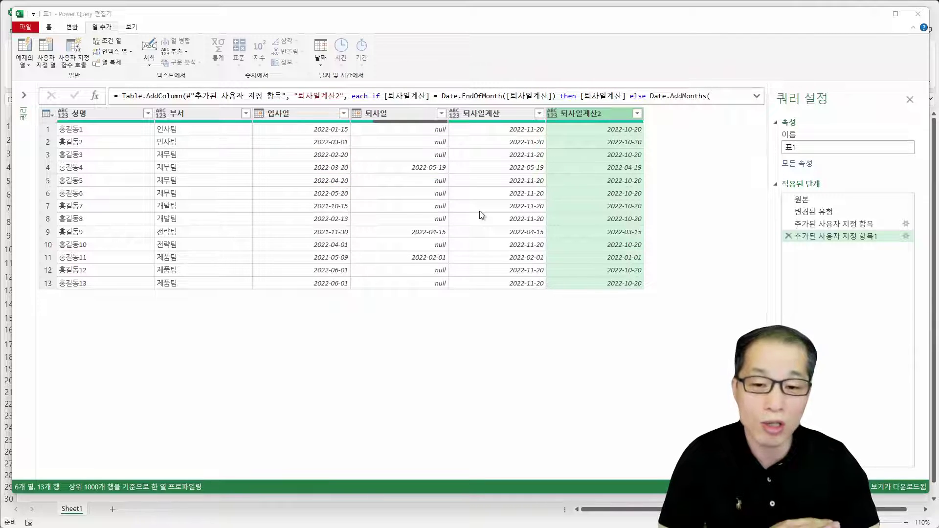
# Step: Remove the 퇴사일 and 퇴사일계산 columns from the query
pyautogui.click(400, 121)
pyautogui.keyDown('ctrl'); pyautogui.click(498, 114); pyautogui.keyUp('ctrl')
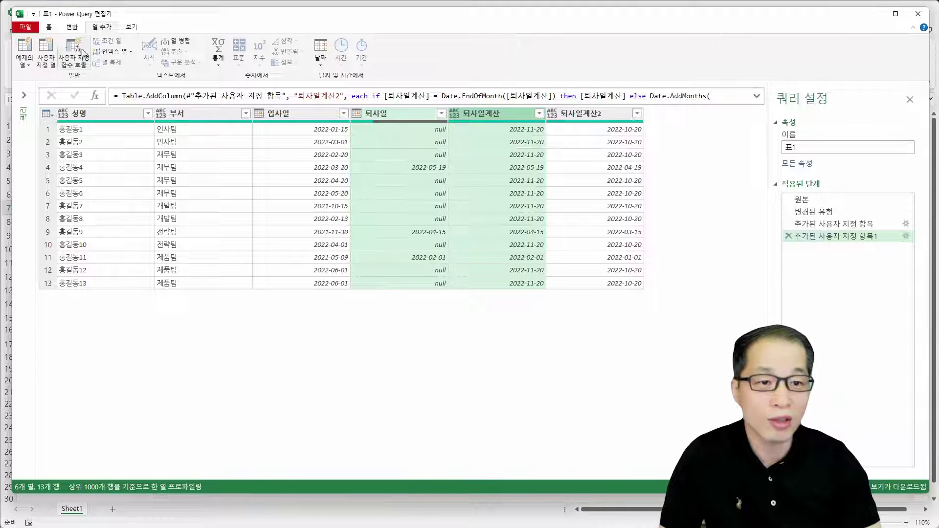
pyautogui.click(49, 27)
pyautogui.click(155, 49)
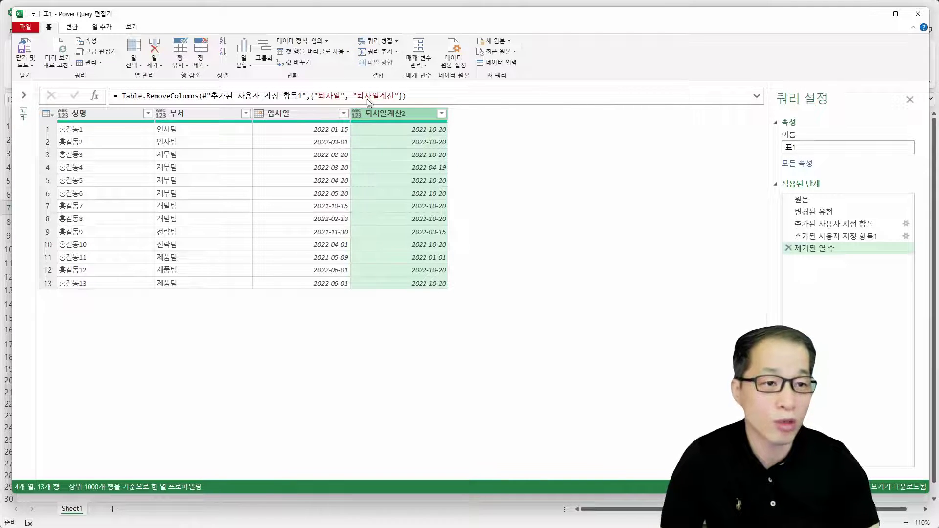
# Step: Start a new custom column in the query and name it 날짜들
pyautogui.click(77, 28)
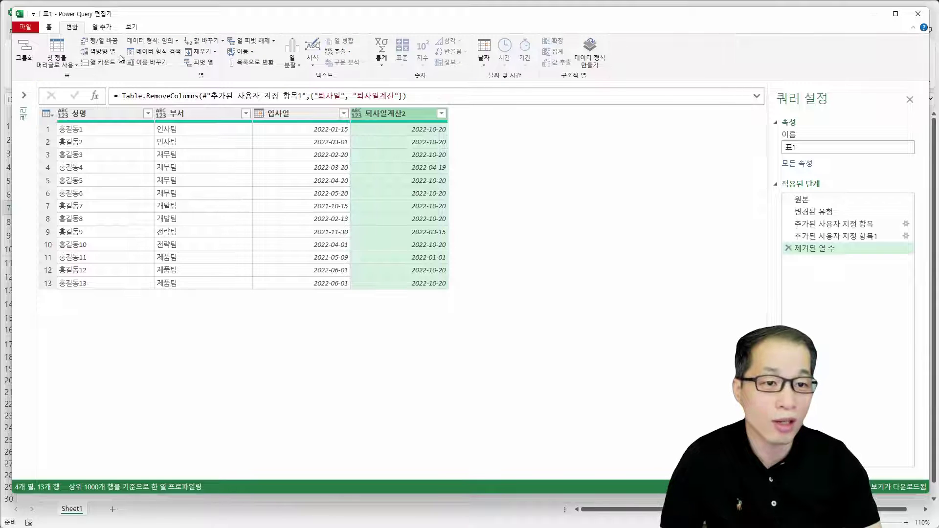
pyautogui.click(103, 27)
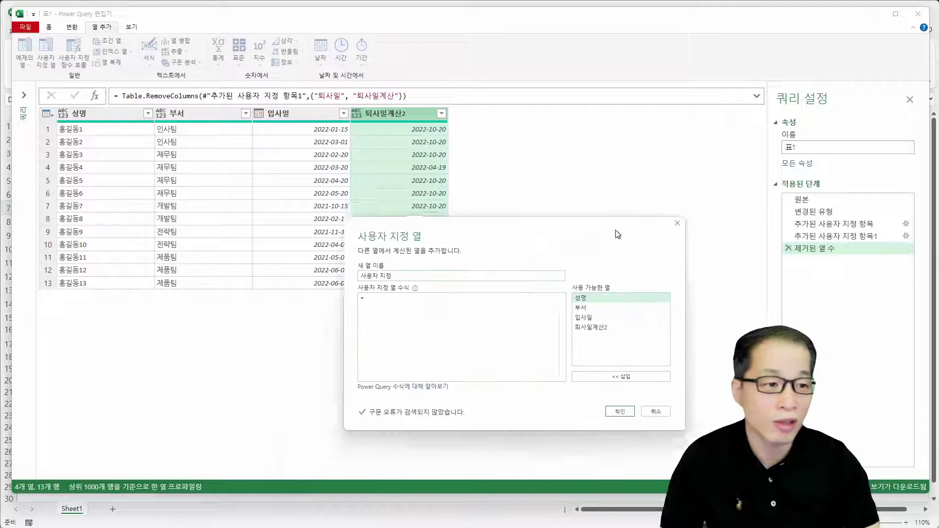
pyautogui.moveTo(616, 231); pyautogui.dragTo(623, 196)
pyautogui.moveTo(428, 242); pyautogui.dragTo(286, 244)
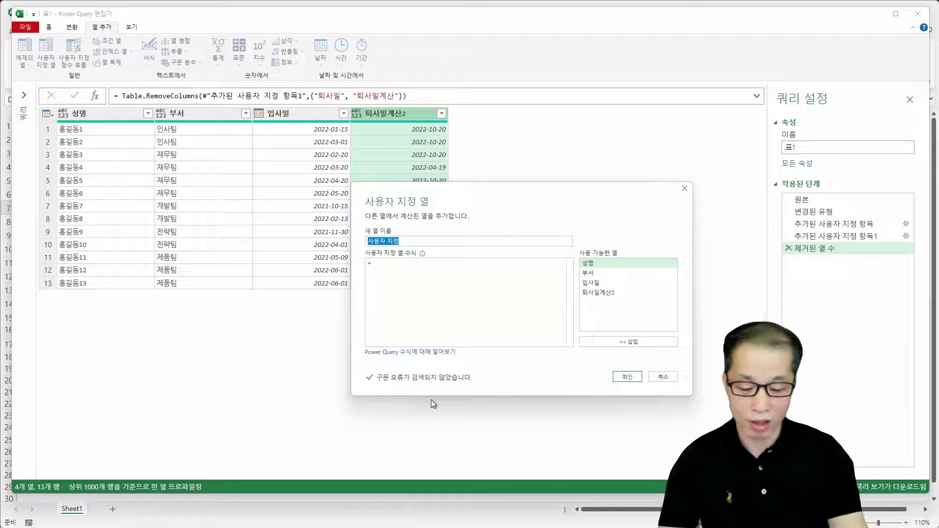
pyautogui.write('skf')
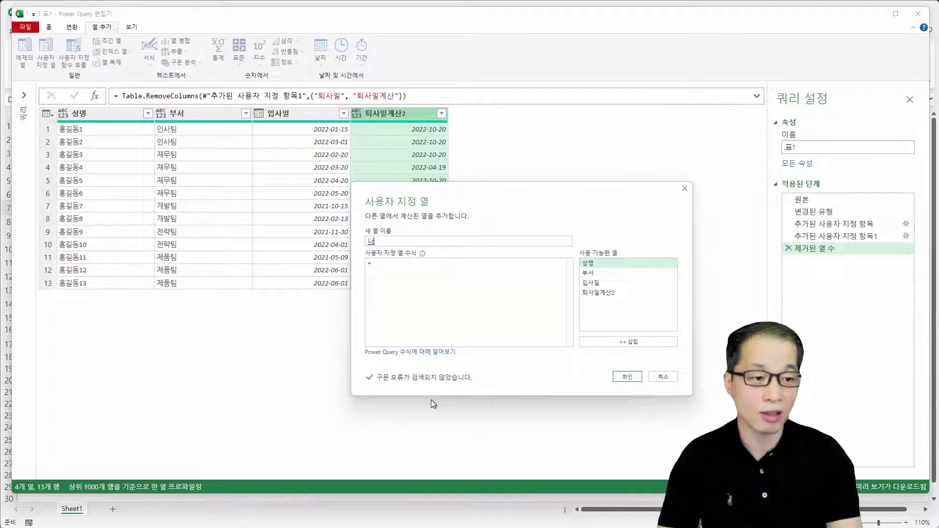
pyautogui.write('Wkemf')
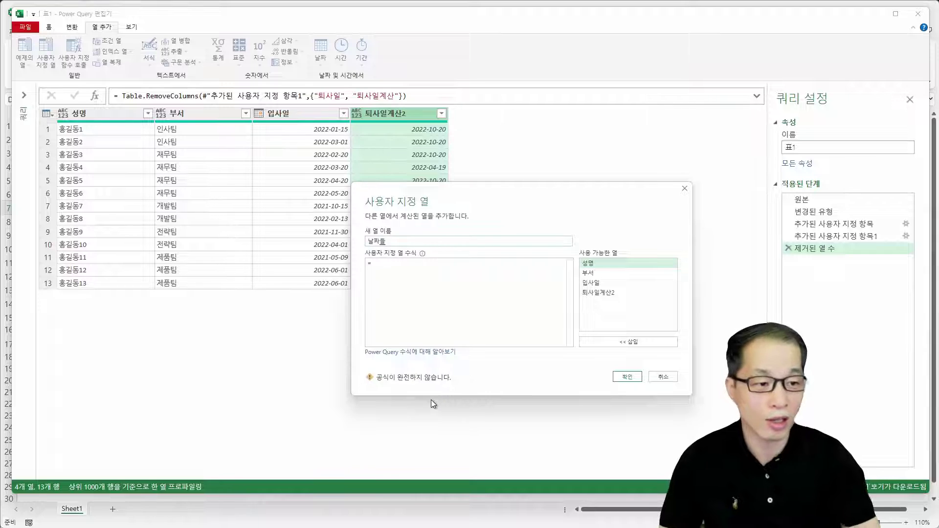
# Step: Enter {[입사일]..[퇴사일계산2]} as the 날짜들 formula and create the column
pyautogui.click(449, 313)
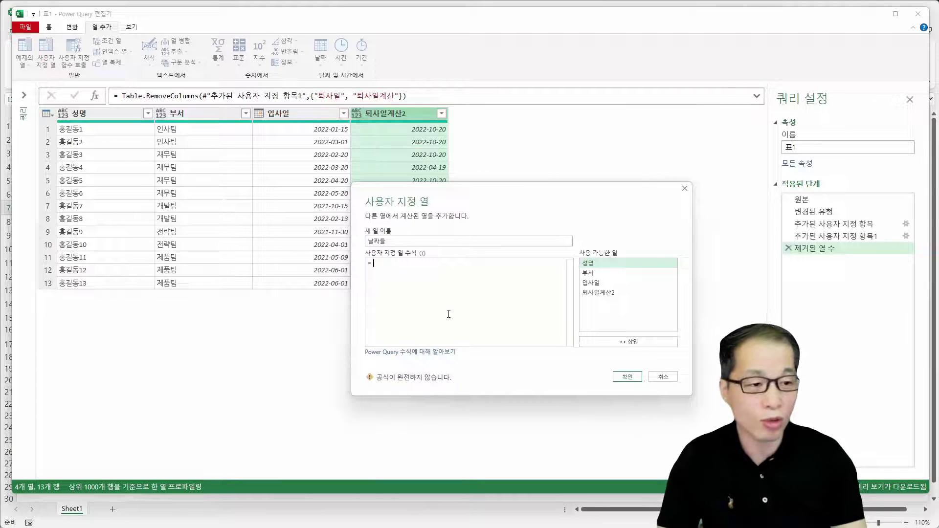
pyautogui.write('{')
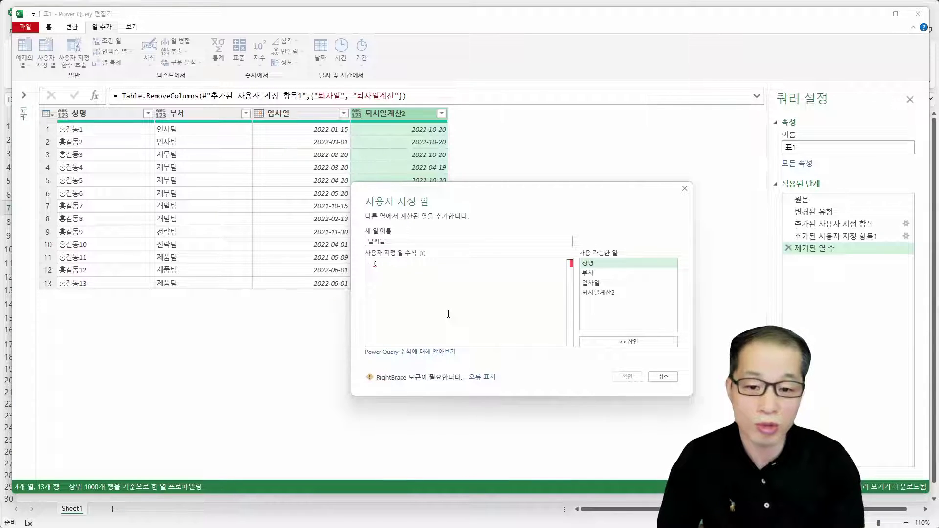
pyautogui.doubleClick(599, 283)
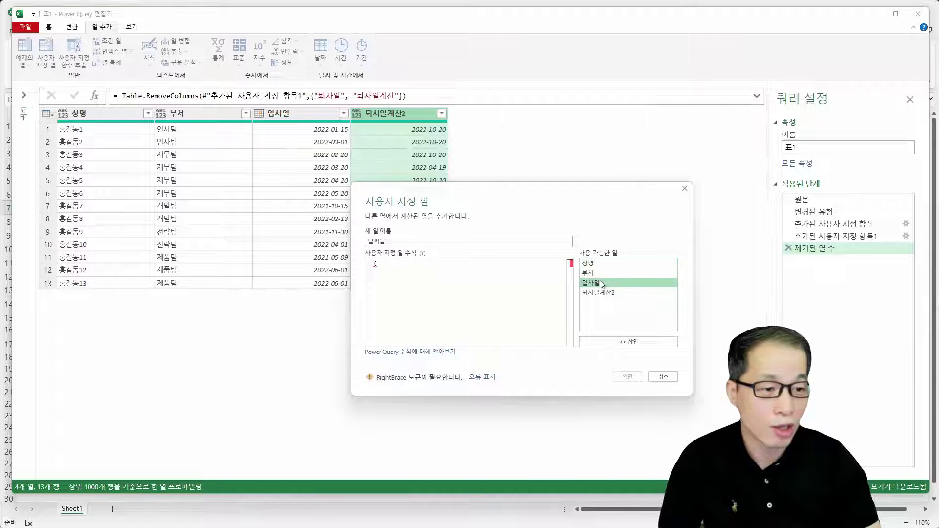
pyautogui.write('..')
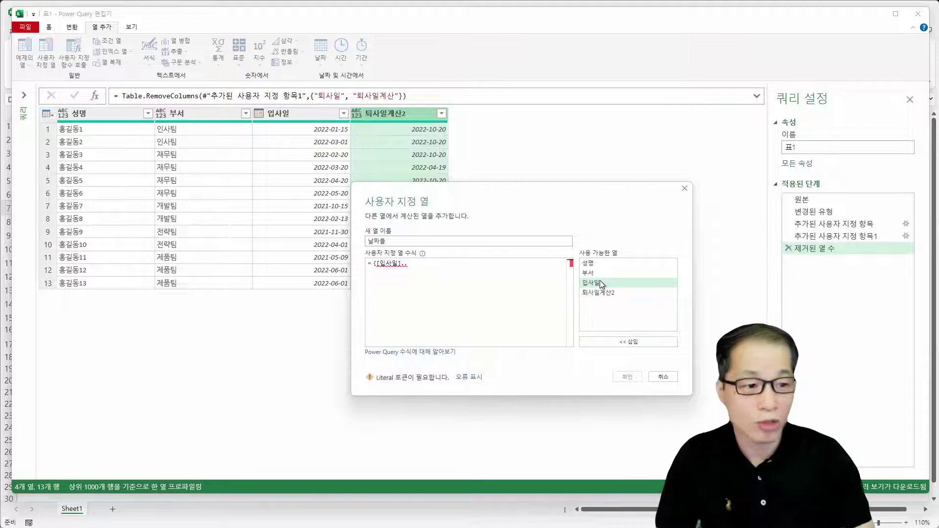
pyautogui.doubleClick(600, 294)
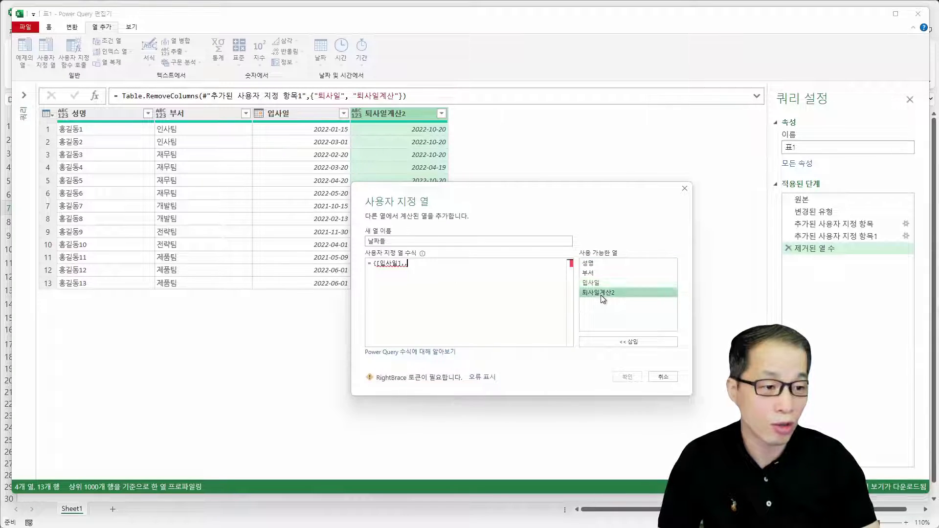
pyautogui.write('}')
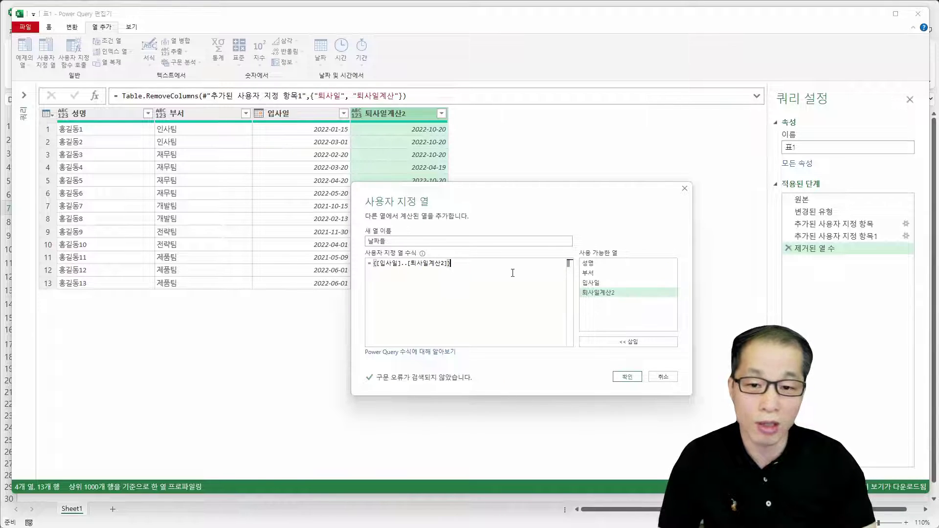
pyautogui.click(626, 378)
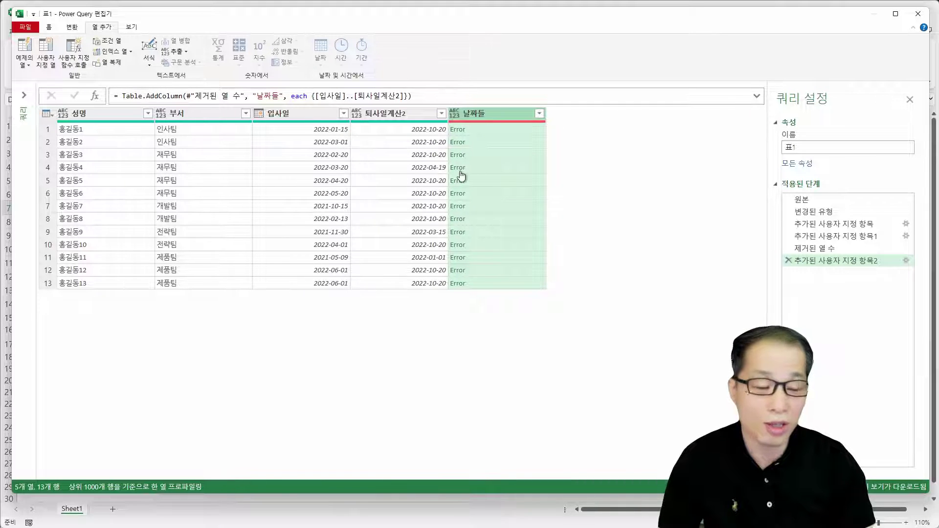
# Step: Edit the 날짜들 column formula so the range start becomes Number.From([입사일])
pyautogui.click(905, 260)
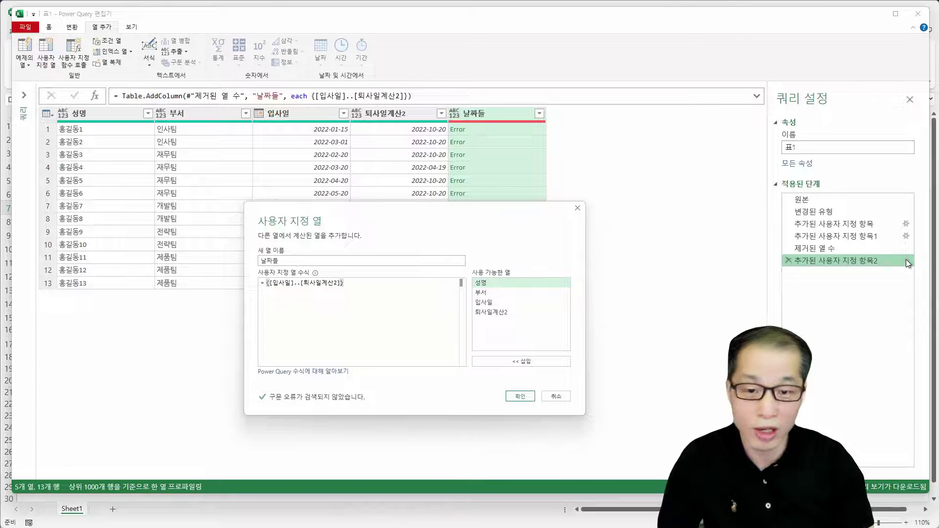
pyautogui.doubleClick(299, 283)
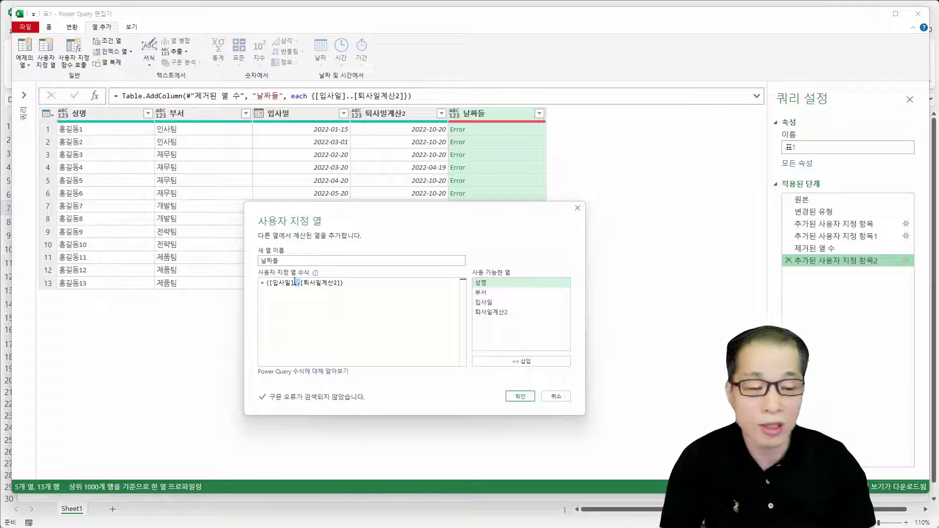
pyautogui.click(268, 283)
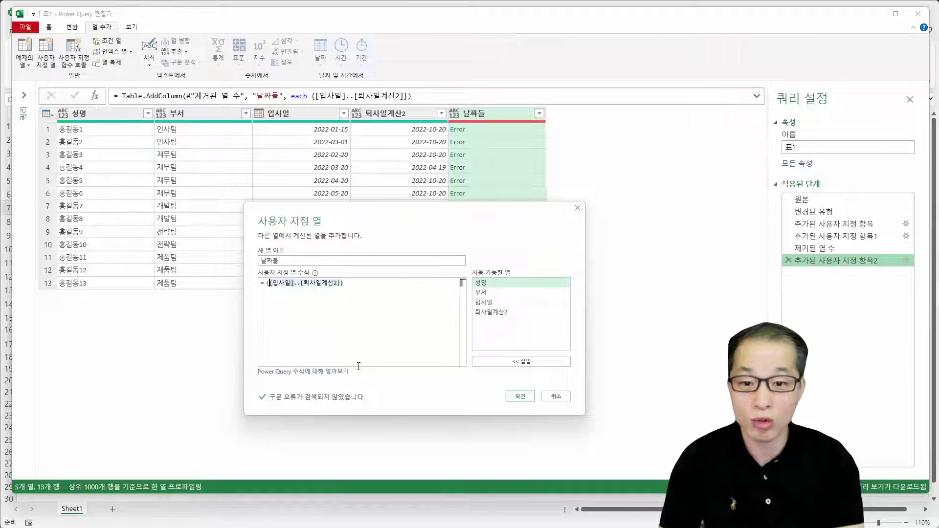
pyautogui.write('Numb')
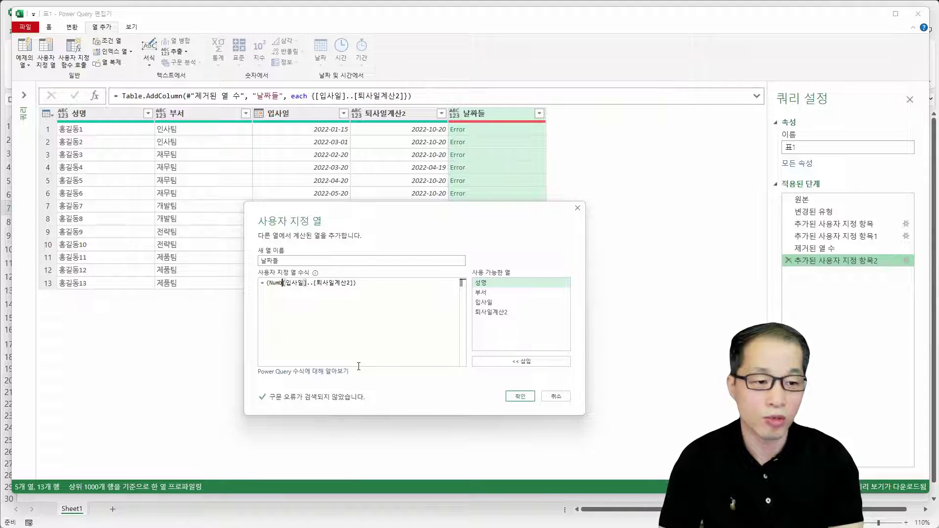
pyautogui.write('er.Fro')
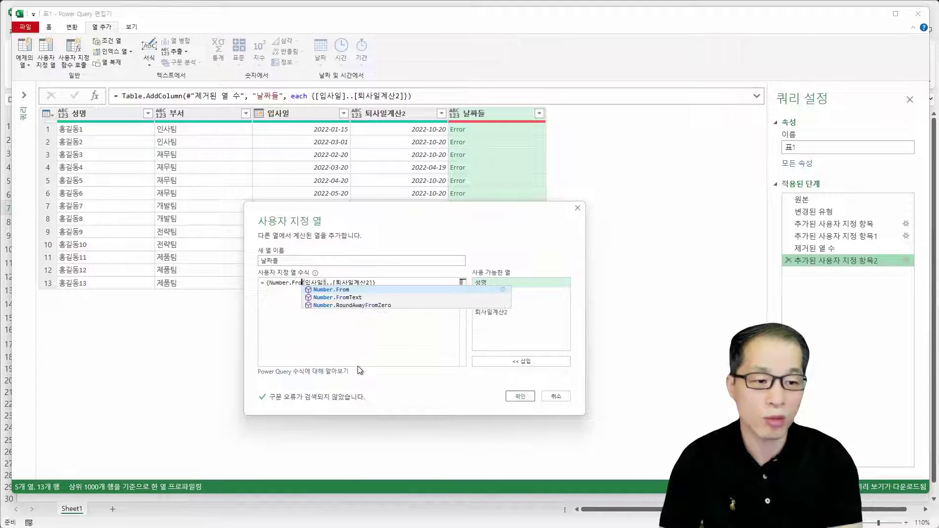
pyautogui.write('m(')
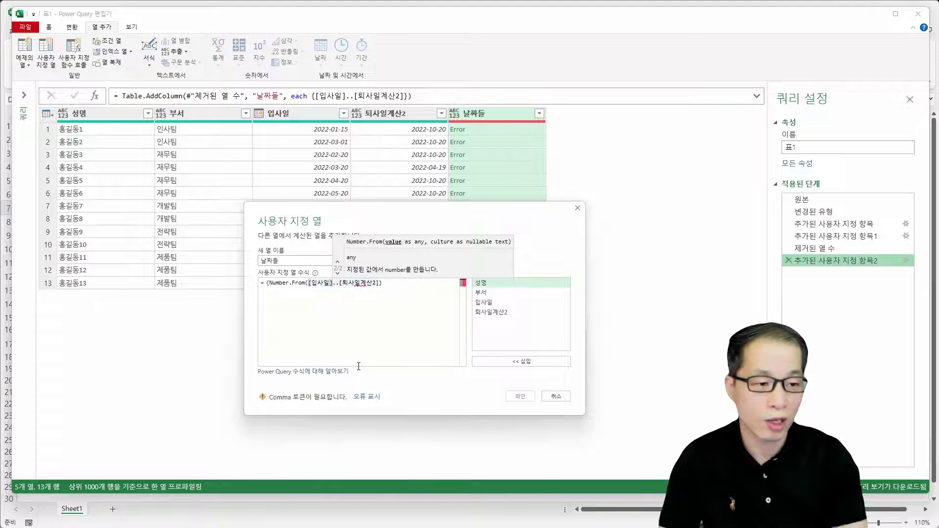
pyautogui.press('Right')
pyautogui.press('Right')
pyautogui.press('Right')
pyautogui.press('Right')
pyautogui.press('Right')
pyautogui.write(')')
# Step: Wrap the range end as Number.From([퇴사일계산2]), apply the formula, and preview the list in the first row of 날짜들
pyautogui.press('Right')
pyautogui.press('Right')
pyautogui.write('Nu')
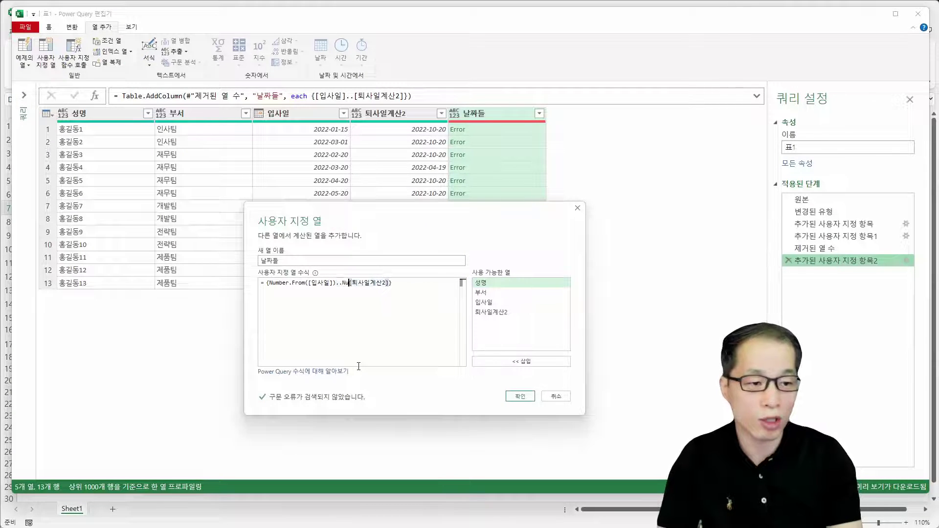
pyautogui.write('mber.Fro')
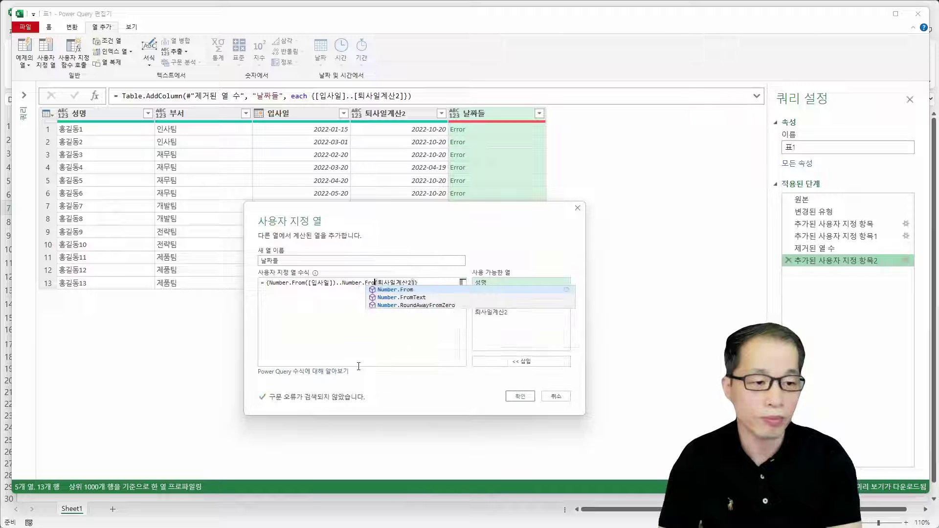
pyautogui.write('m(')
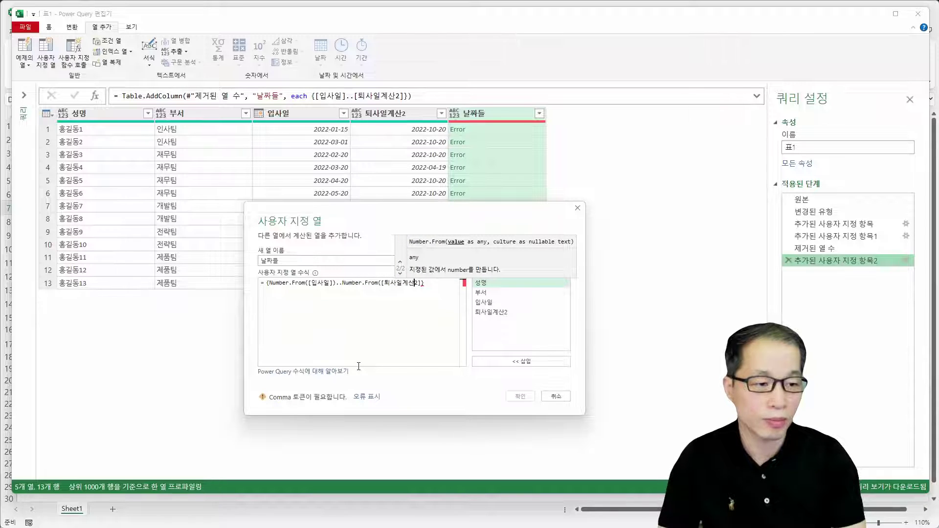
pyautogui.press('Right')
pyautogui.press('Right')
pyautogui.write(')')
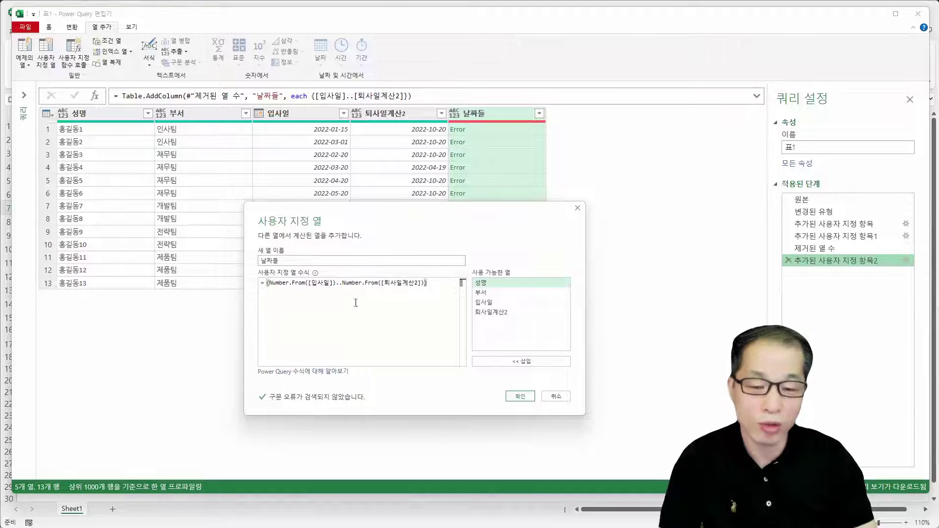
pyautogui.click(520, 397)
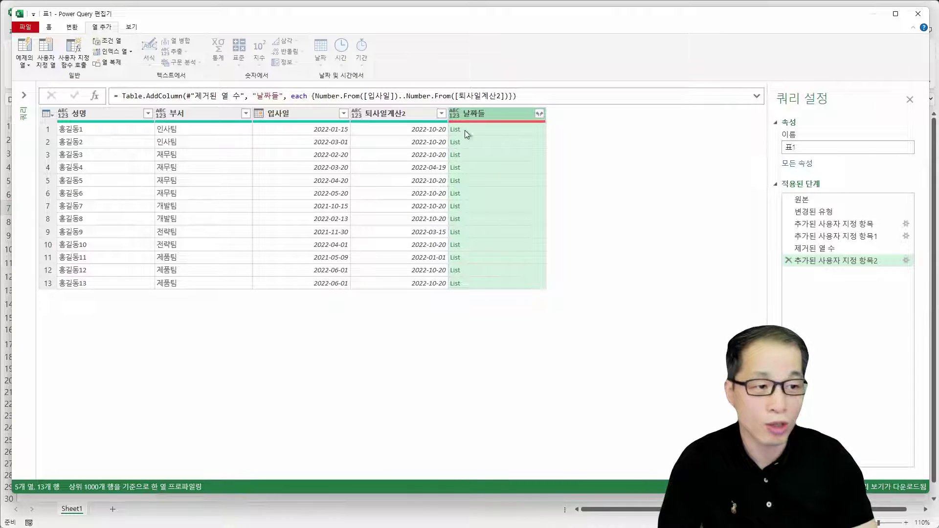
pyautogui.click(489, 131)
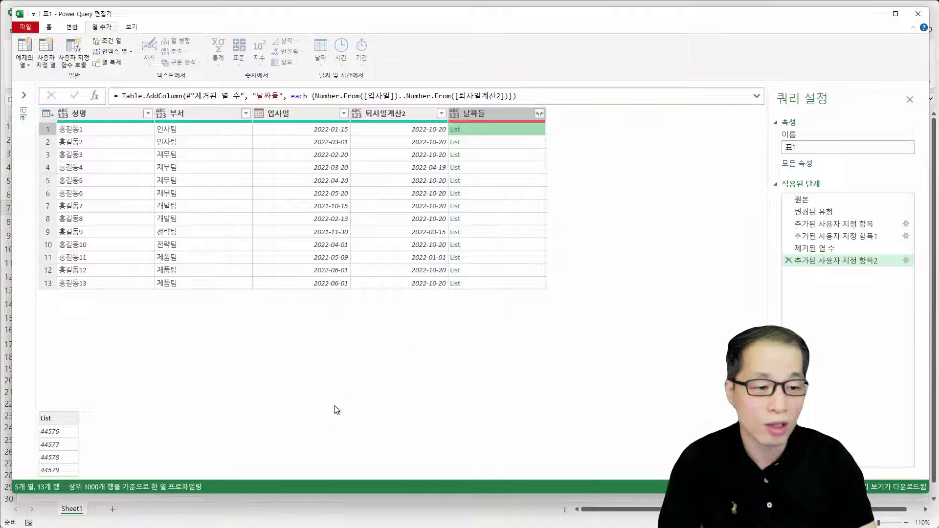
pyautogui.moveTo(336, 410); pyautogui.dragTo(325, 324)
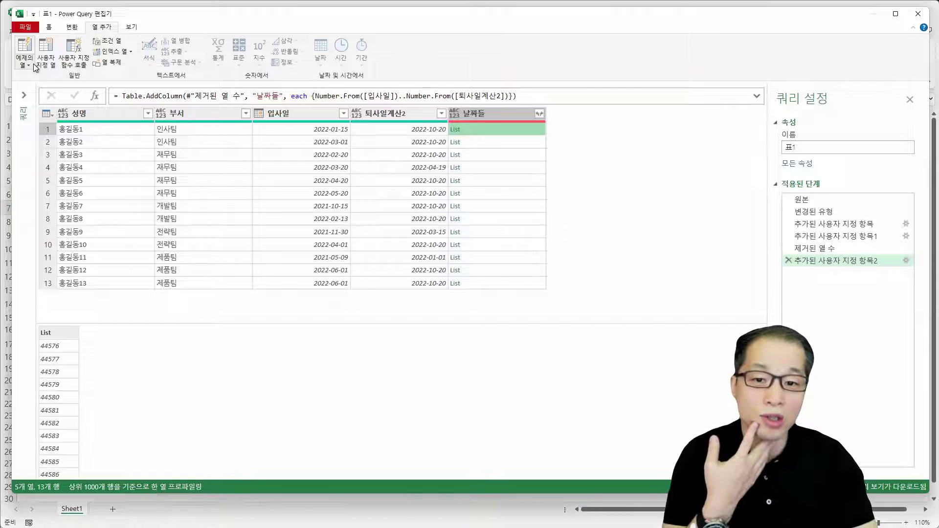
pyautogui.click(500, 111)
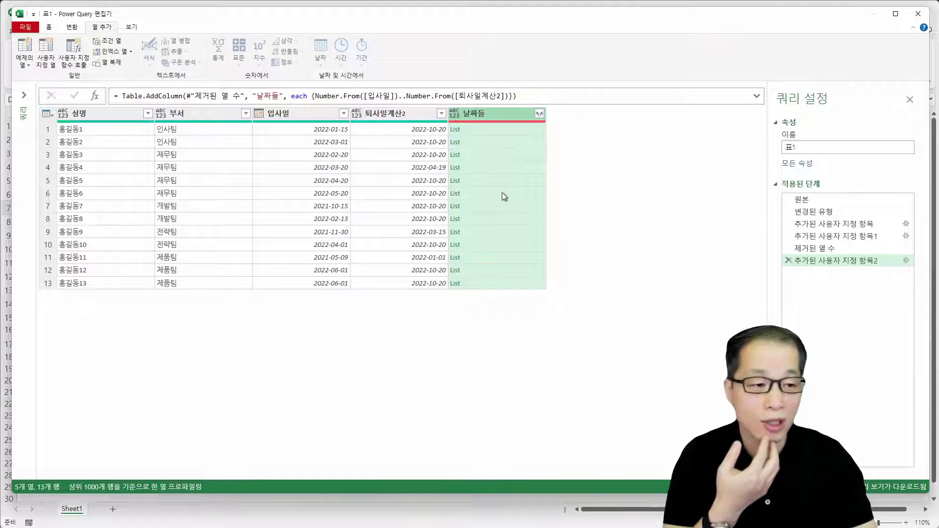
# Step: Reopen the 날짜들 column formula and insert List.Transform( before the number range
pyautogui.click(907, 260)
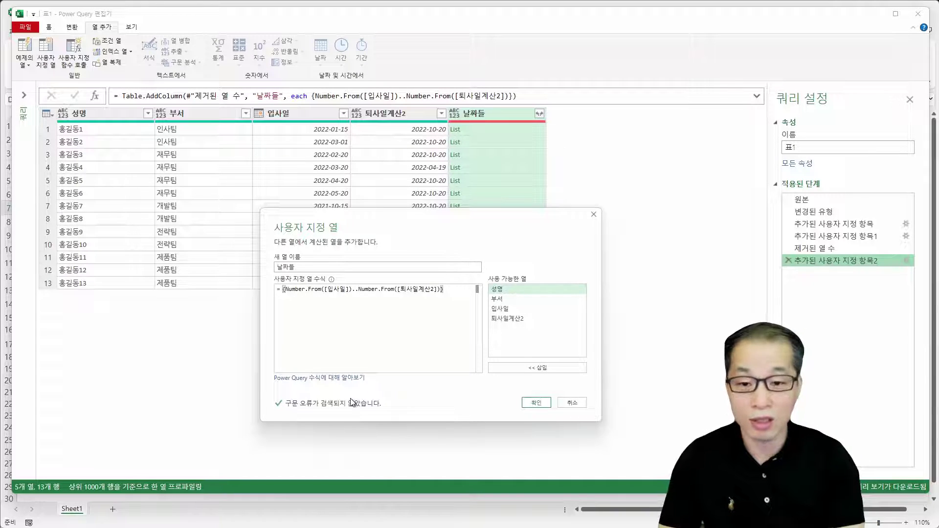
pyautogui.write('List.')
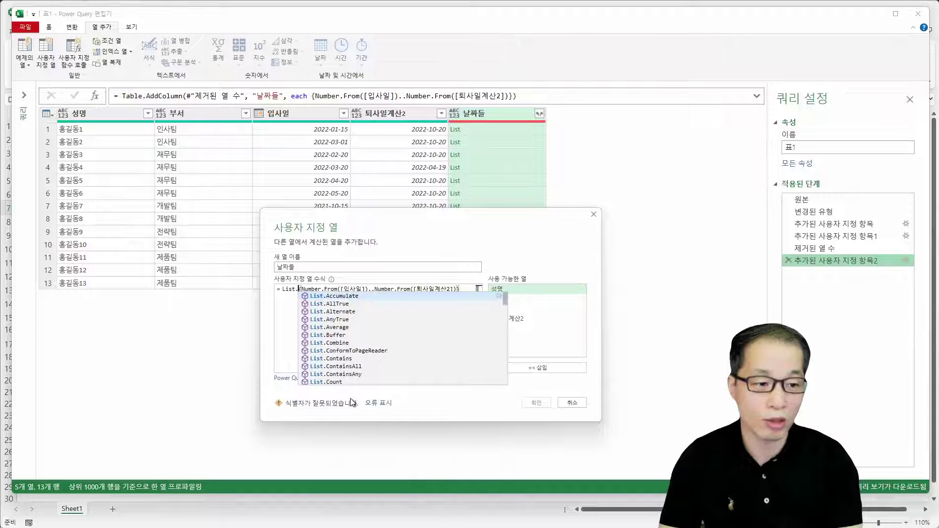
pyautogui.write('Trsn')
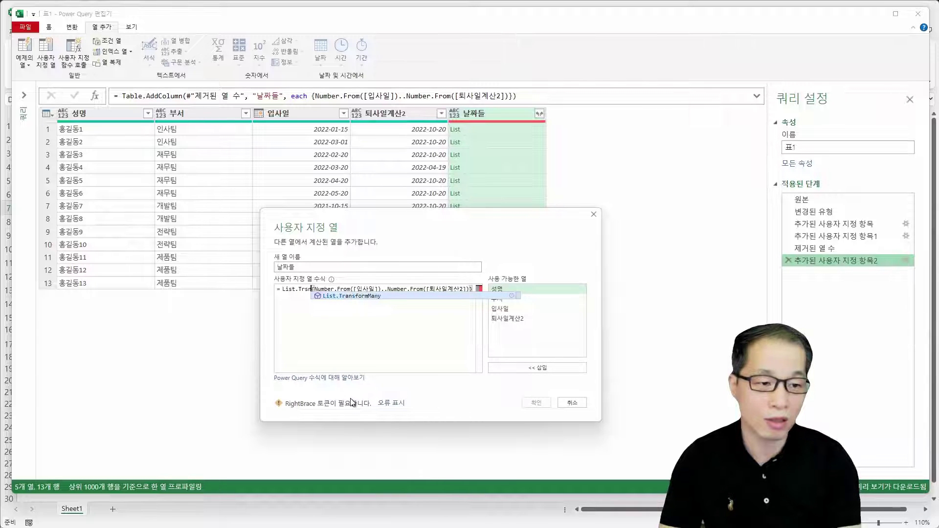
pyautogui.press('BackSpace')
pyautogui.press('BackSpace')
pyautogui.write('ansform(')
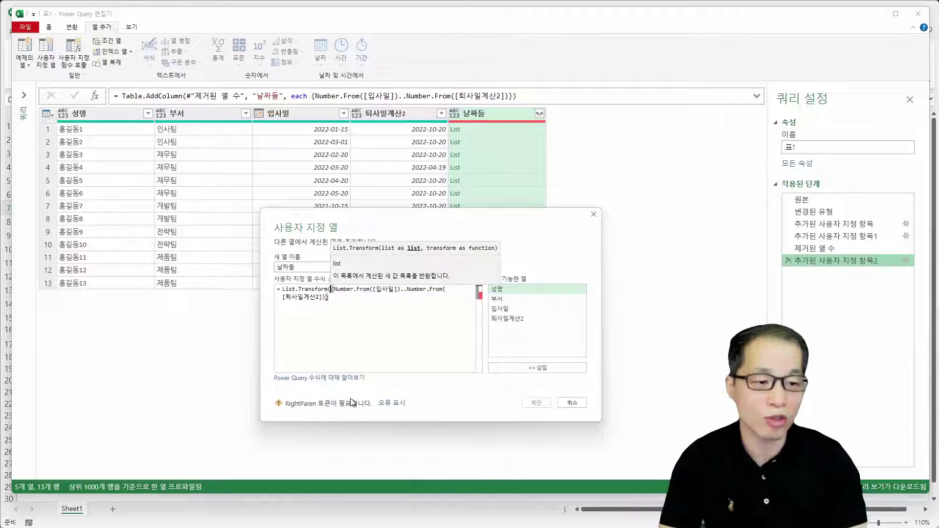
# Step: Complete the List.Transform formula with , each Date.From(_)), apply it, and preview the list in the first row of 날짜들
pyautogui.hotkey('ctrl', 'End')
pyautogui.write(', ')
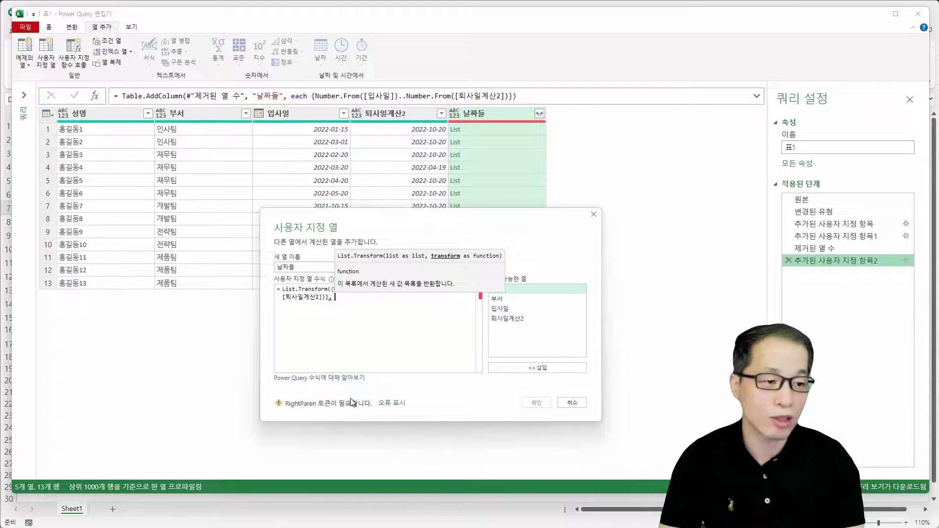
pyautogui.write('e')
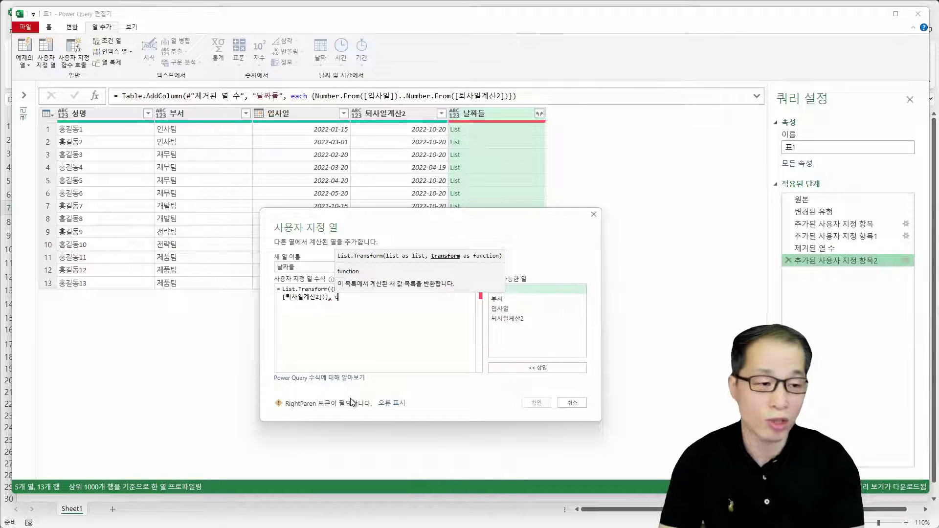
pyautogui.write('ach')
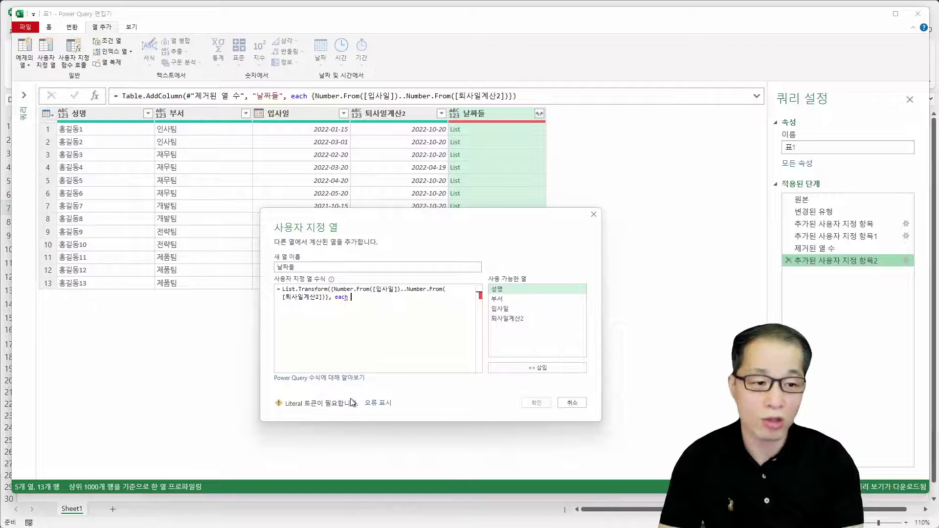
pyautogui.write(' D')
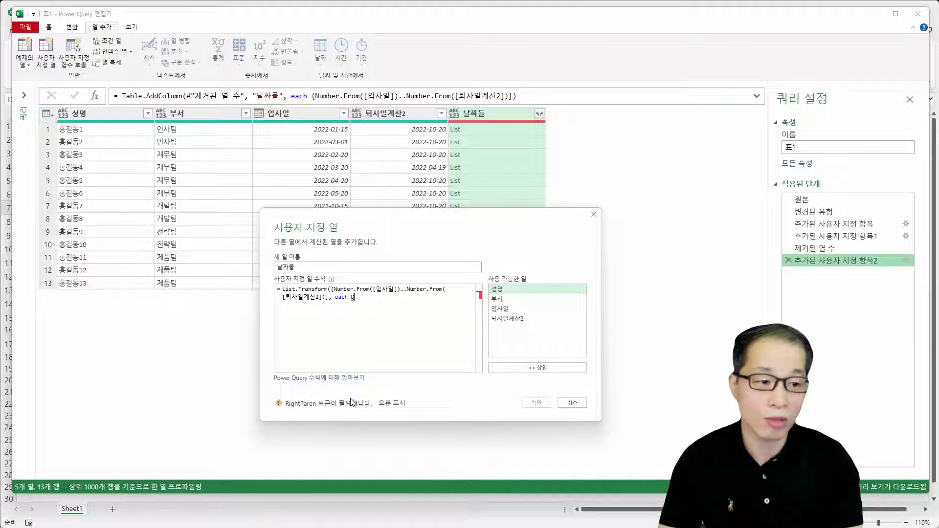
pyautogui.write('ate.')
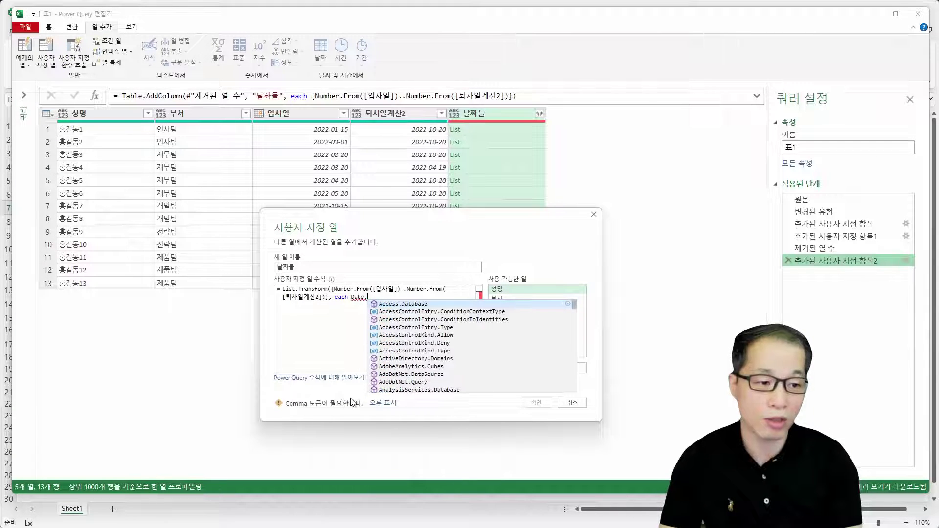
pyautogui.write('From')
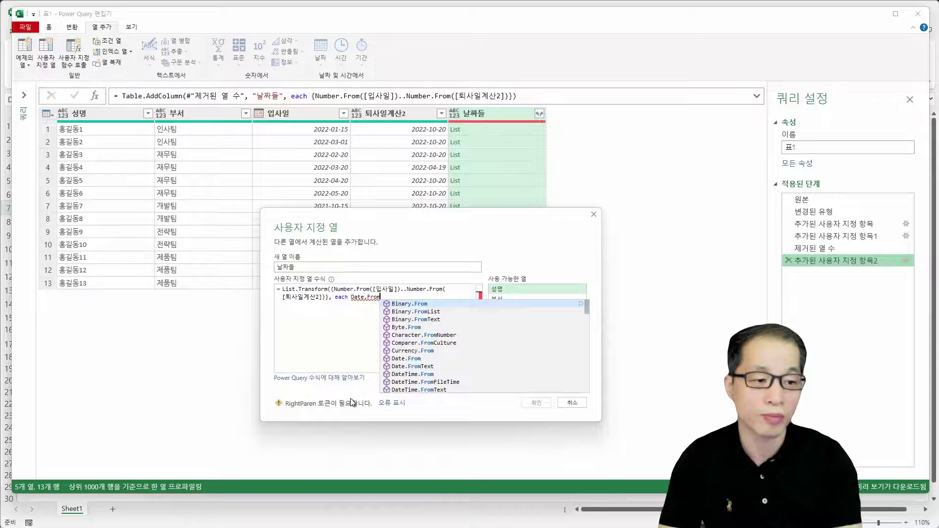
pyautogui.write('(_))')
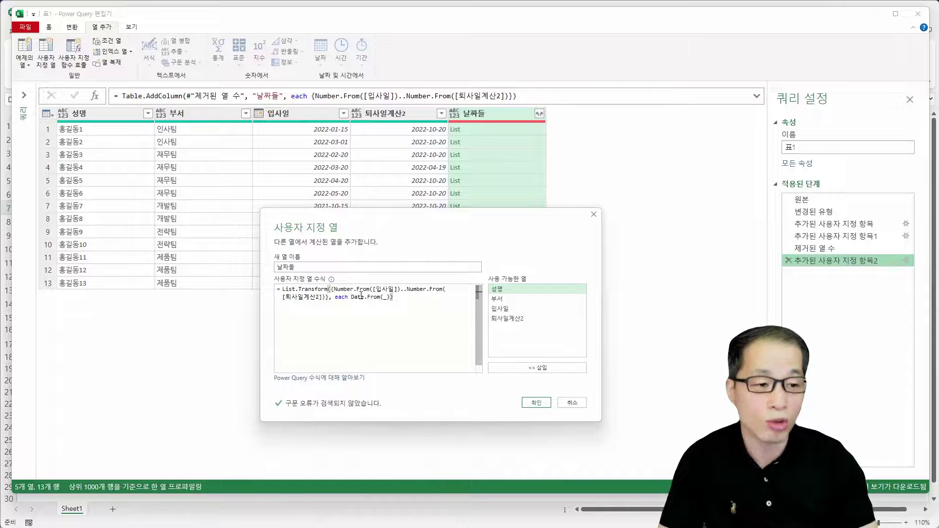
pyautogui.click(537, 402)
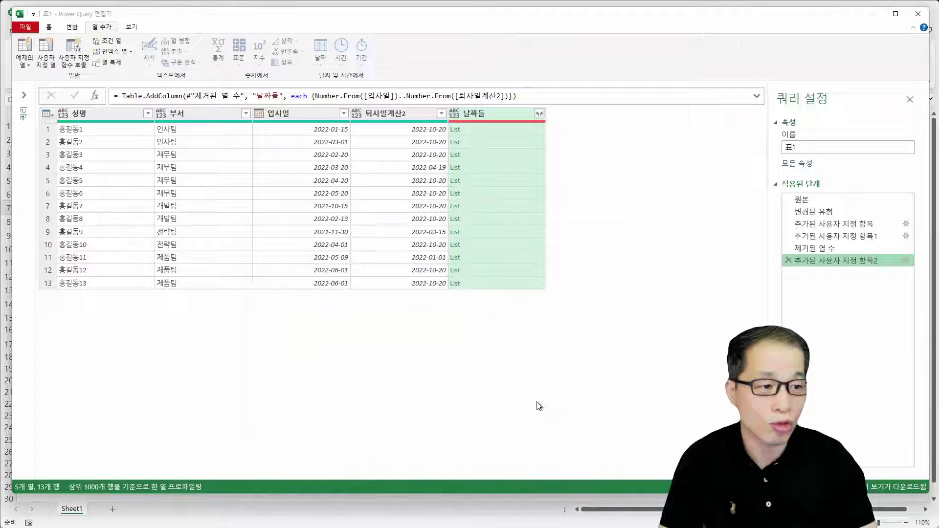
pyautogui.click(503, 127)
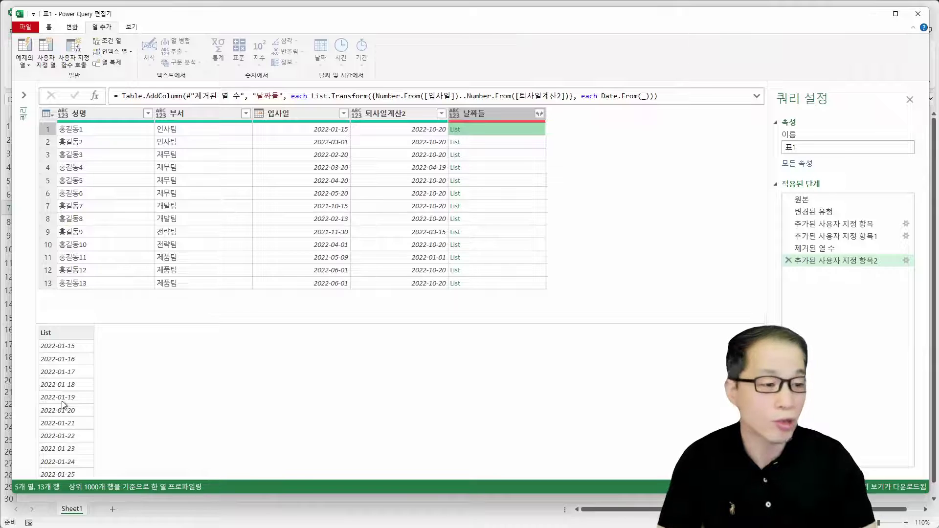
# Step: Reopen the 날짜들 column formula and insert Date.ToText( before Date.From(_)
pyautogui.click(905, 261)
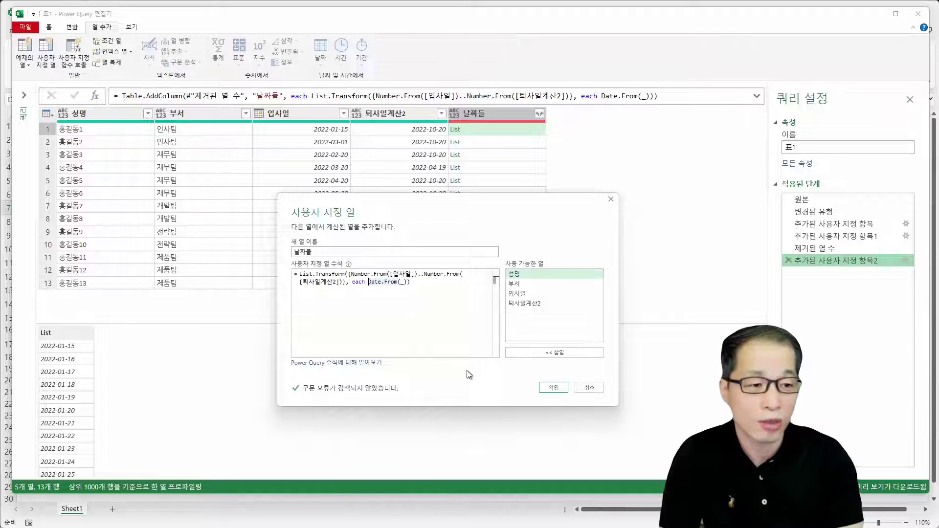
pyautogui.write('Date')
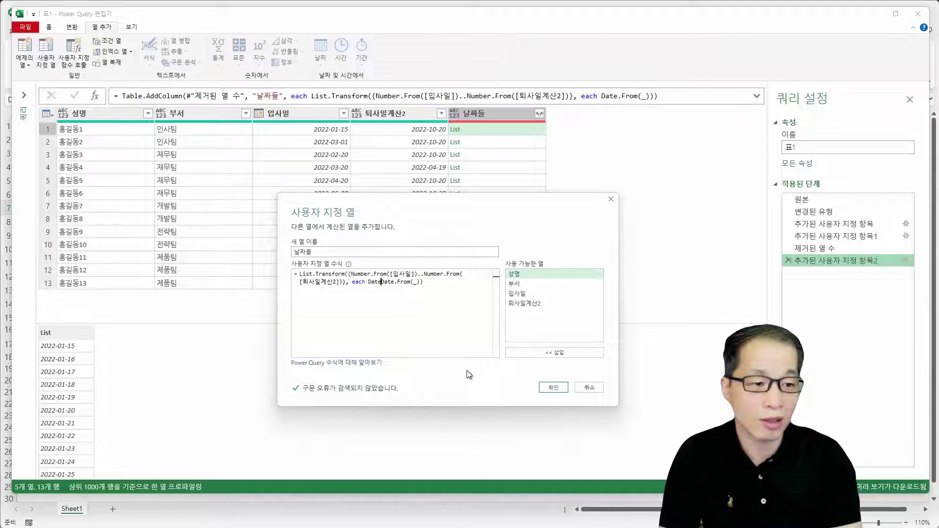
pyautogui.write('.Tote')
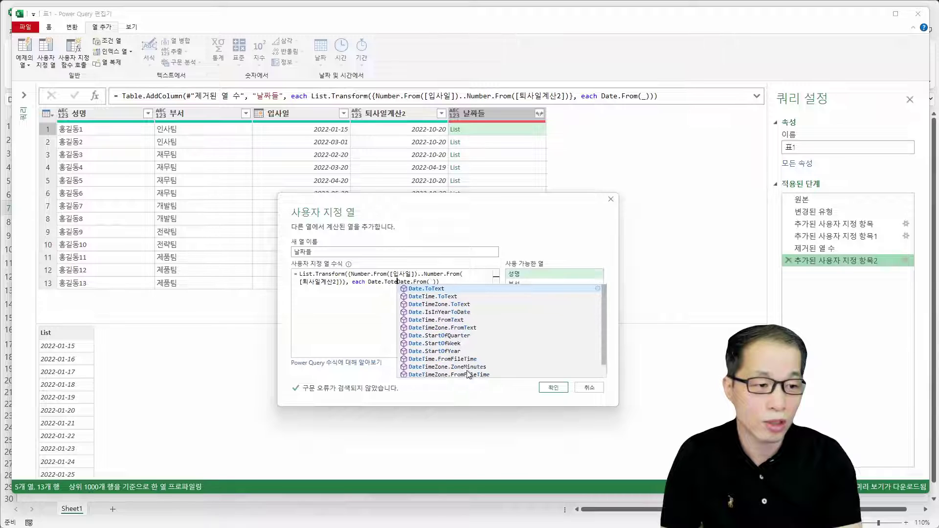
pyautogui.write('x')
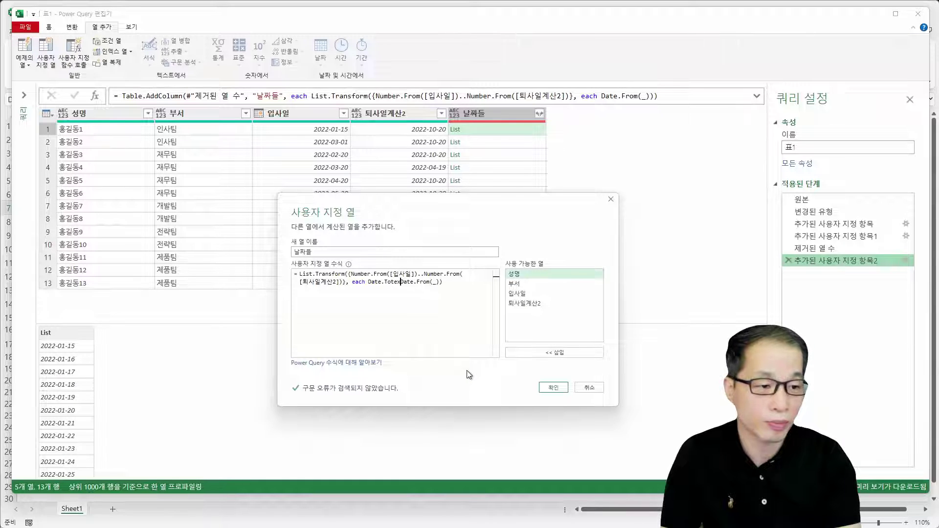
pyautogui.write('t(')
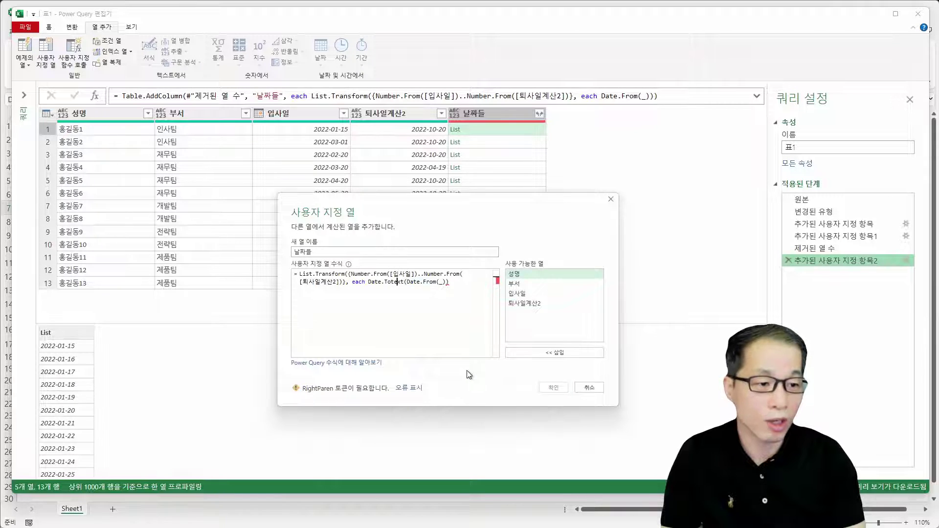
pyautogui.press('Left')
pyautogui.press('BackSpace')
pyautogui.write('T')
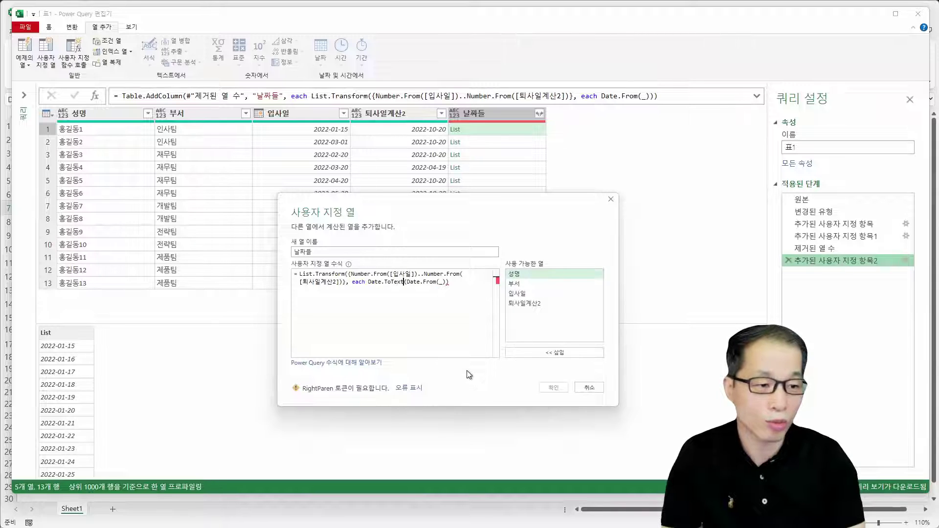
# Step: Add an empty quoted format argument after Date.From(_) and close the Date.ToText parenthesis
pyautogui.press('Right')
pyautogui.press('Right')
pyautogui.press('Right')
pyautogui.press('Right')
pyautogui.press('Right')
pyautogui.press('Right')
pyautogui.press('Right')
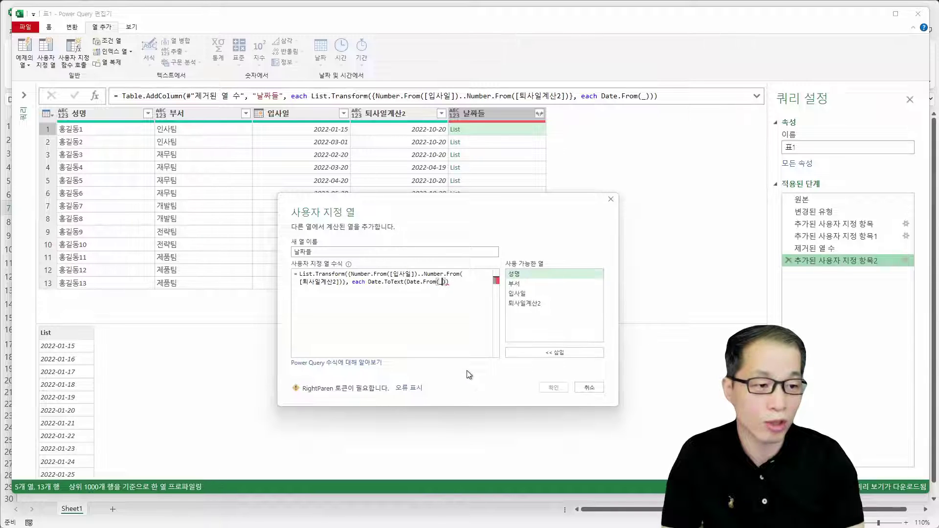
pyautogui.write(', ')
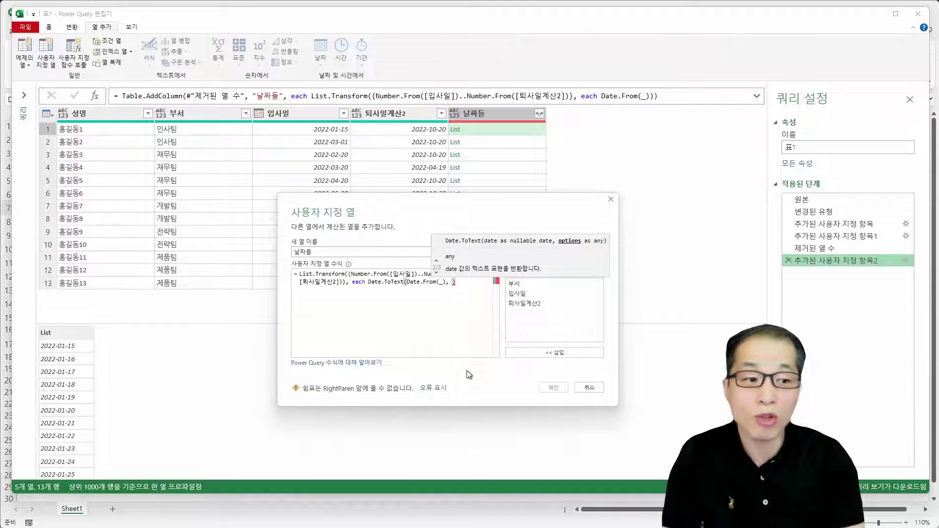
pyautogui.write('""')
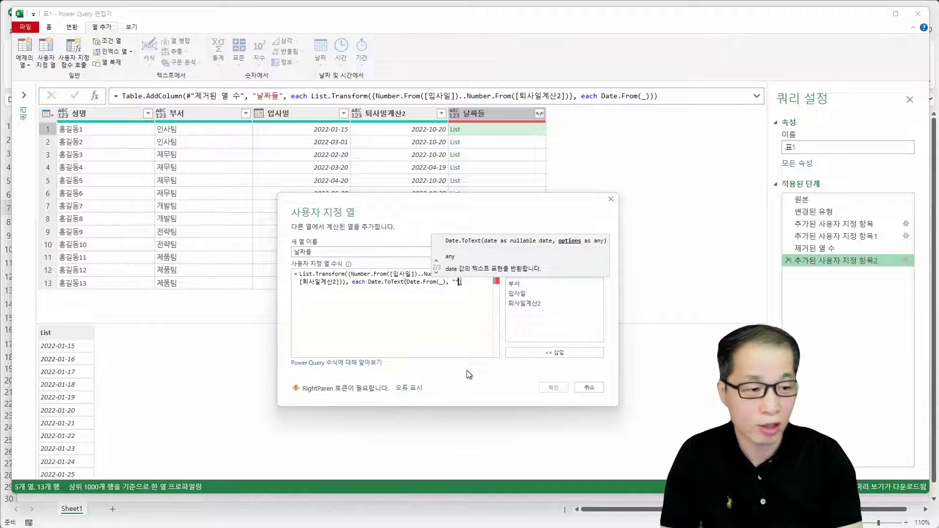
pyautogui.write(')')
pyautogui.press('Left')
pyautogui.press('Left')
pyautogui.press('Left')
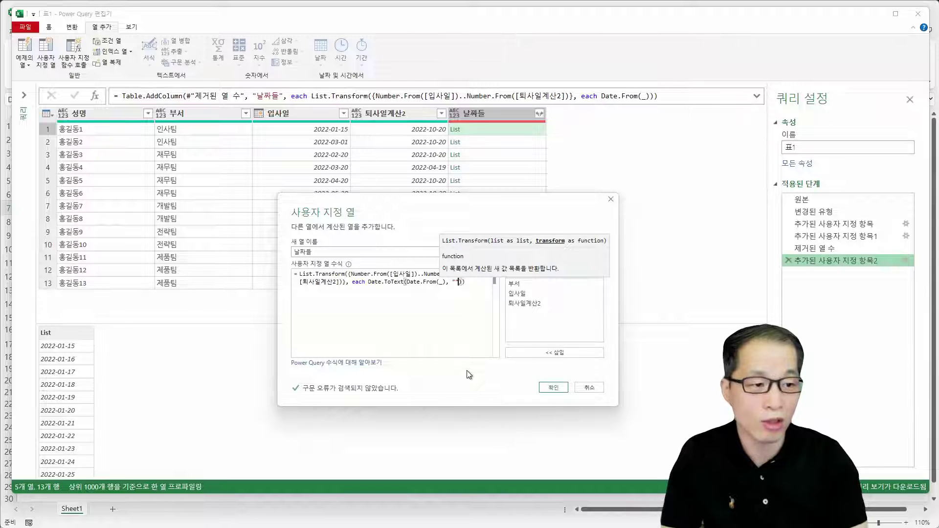
# Step: Set the Date.ToText format to "yyyy-MM", apply the formula, and preview the list in the first row of 날짜들
pyautogui.write('yyyy')
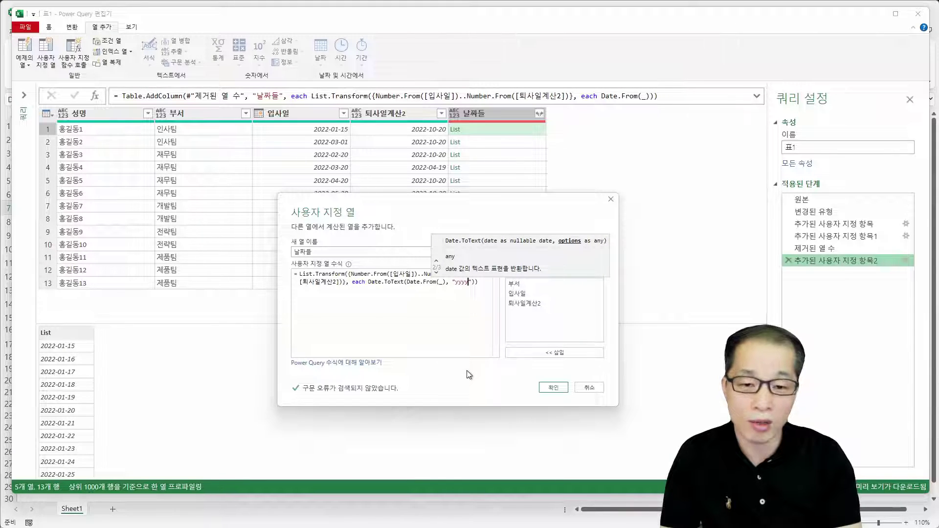
pyautogui.write('-')
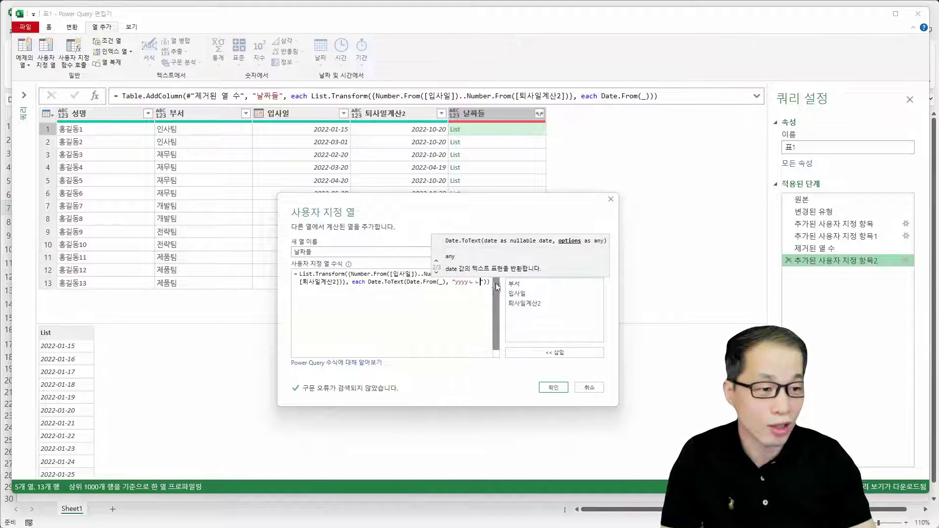
pyautogui.press('BackSpace')
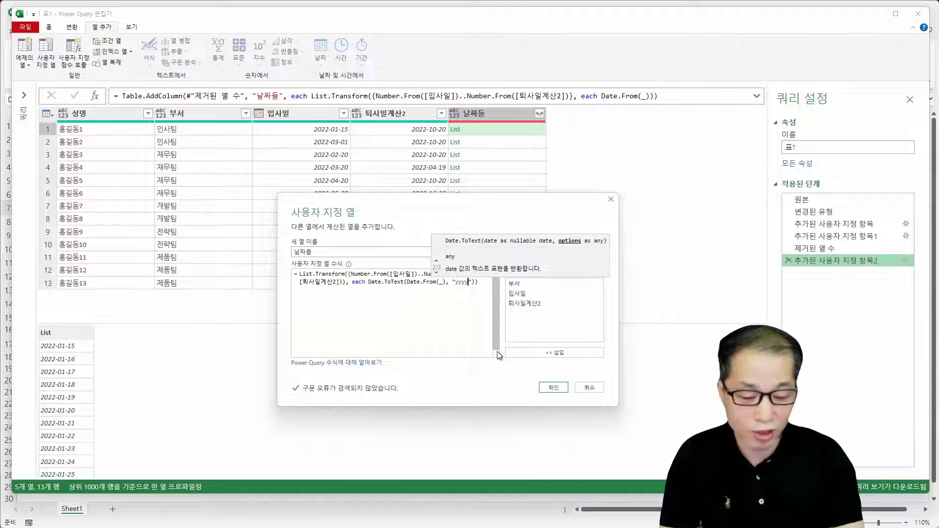
pyautogui.write('-MM')
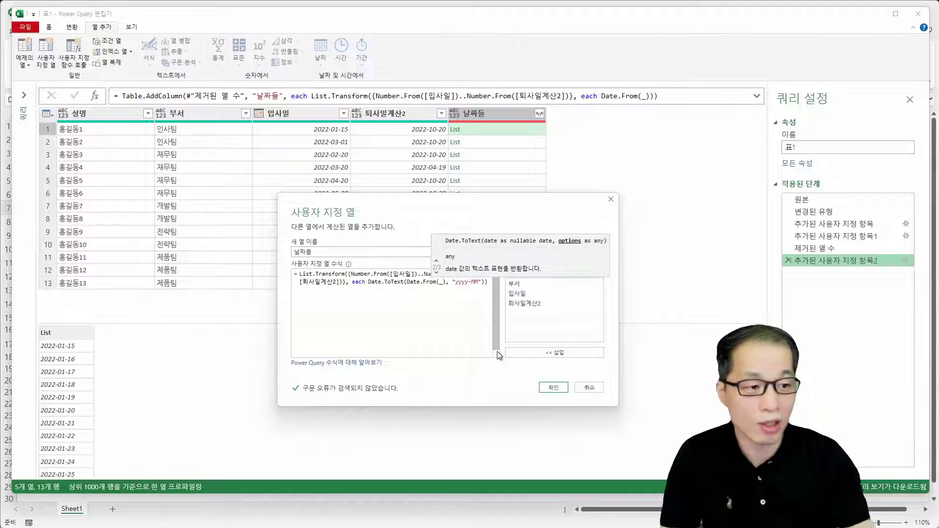
pyautogui.click(482, 289)
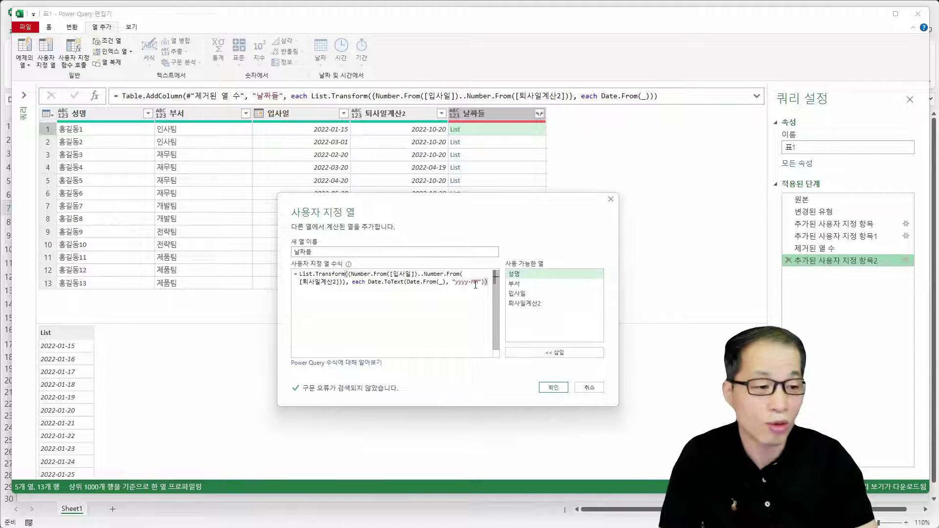
pyautogui.click(557, 386)
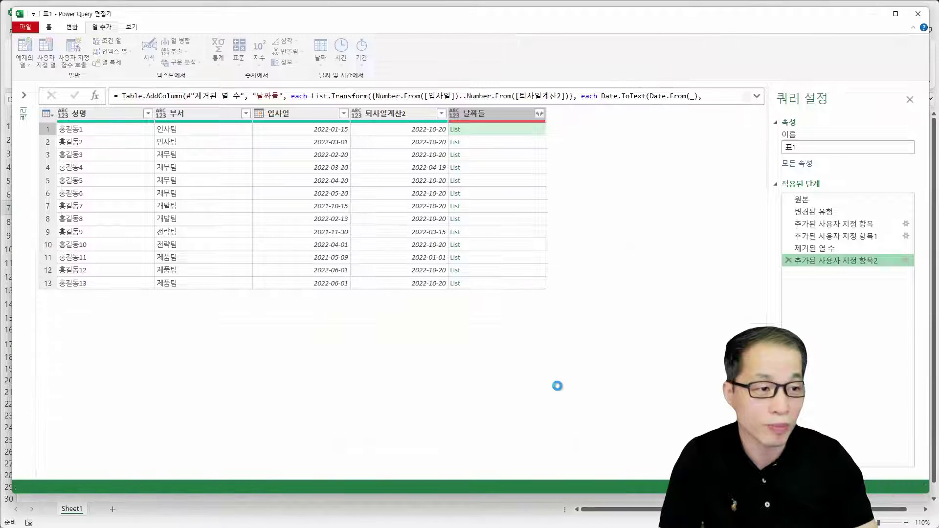
pyautogui.click(500, 129)
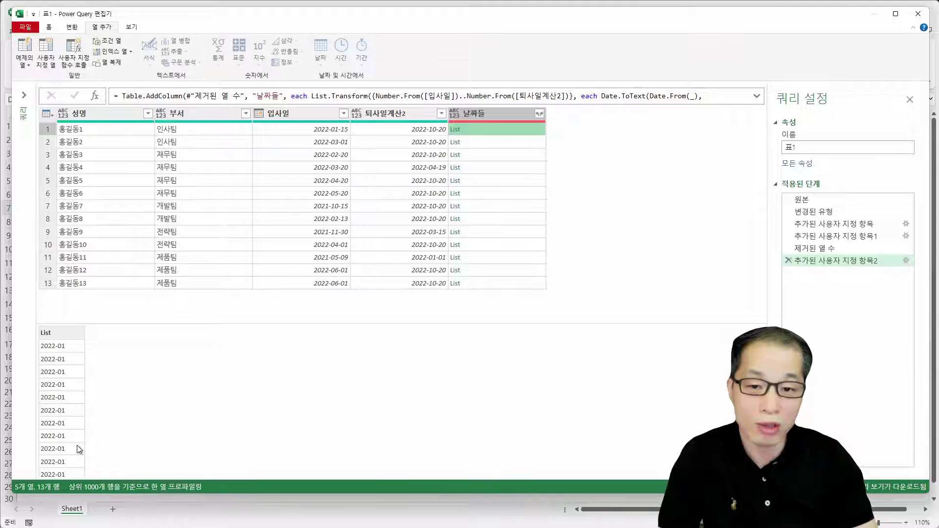
# Step: Wrap the whole 날짜들 formula in List.Distinct( ), apply it, and preview the first row's list of months
pyautogui.click(906, 260)
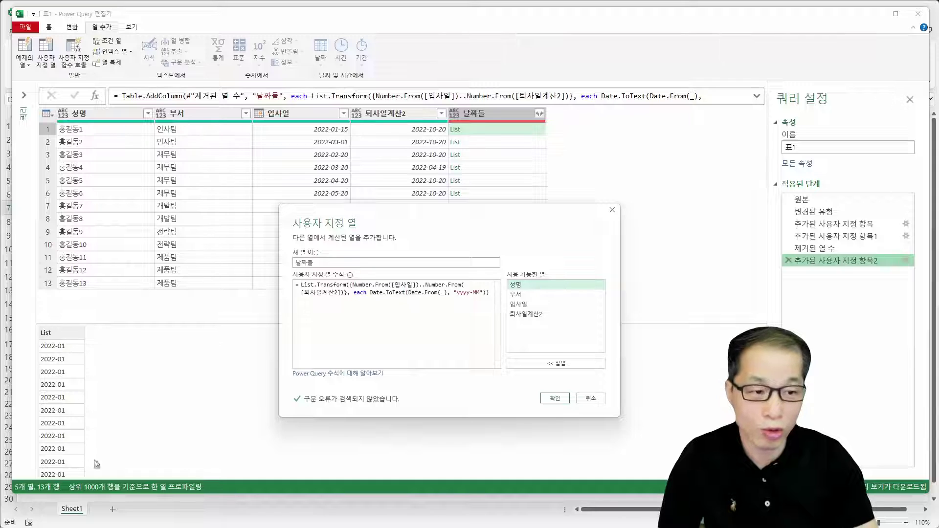
pyautogui.write('Lis')
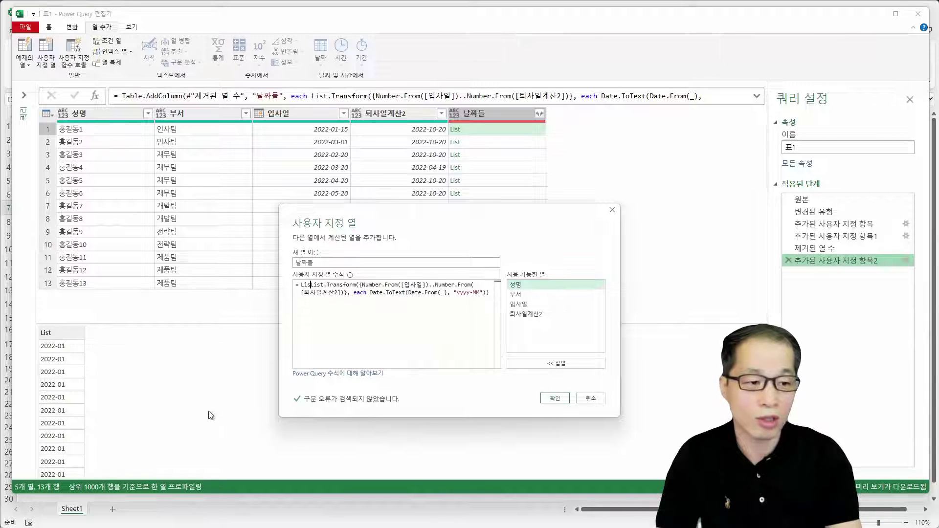
pyautogui.write('t.Disti')
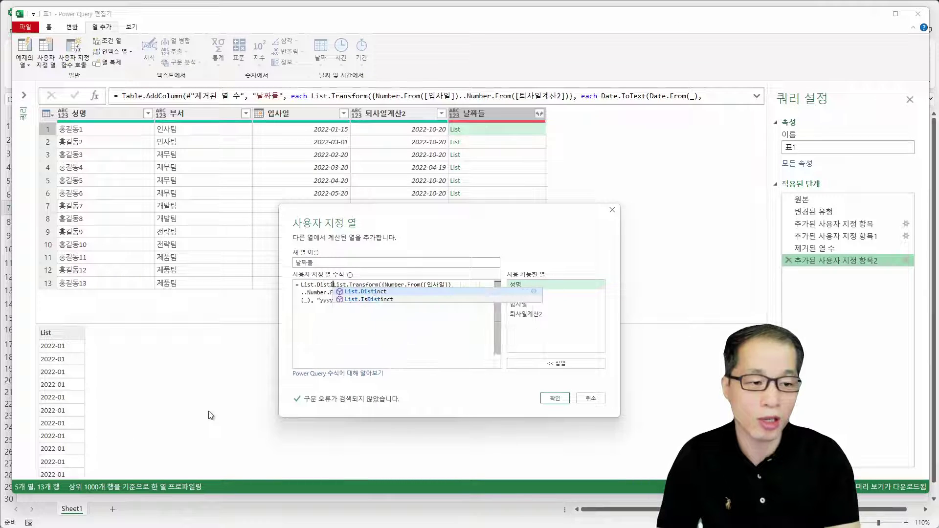
pyautogui.write('nct(')
pyautogui.press('Down')
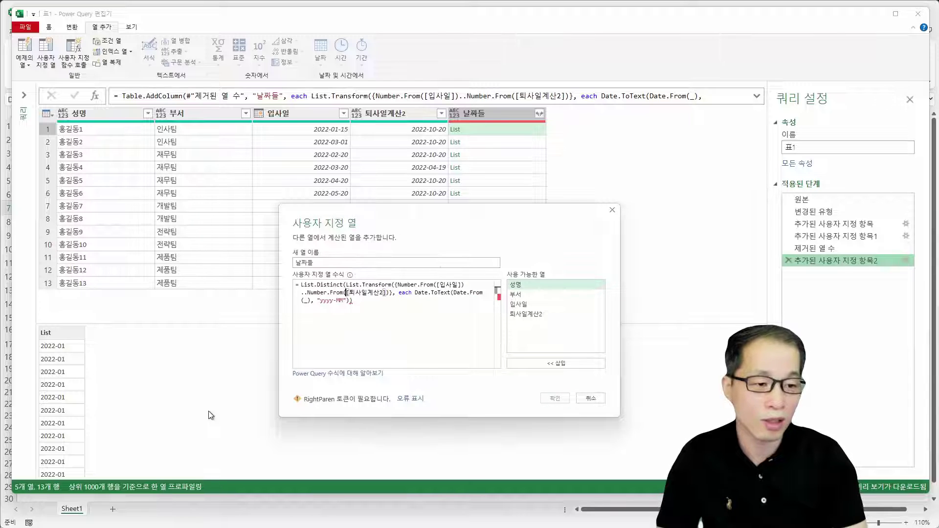
pyautogui.press('Down')
pyautogui.press('End')
pyautogui.write(')')
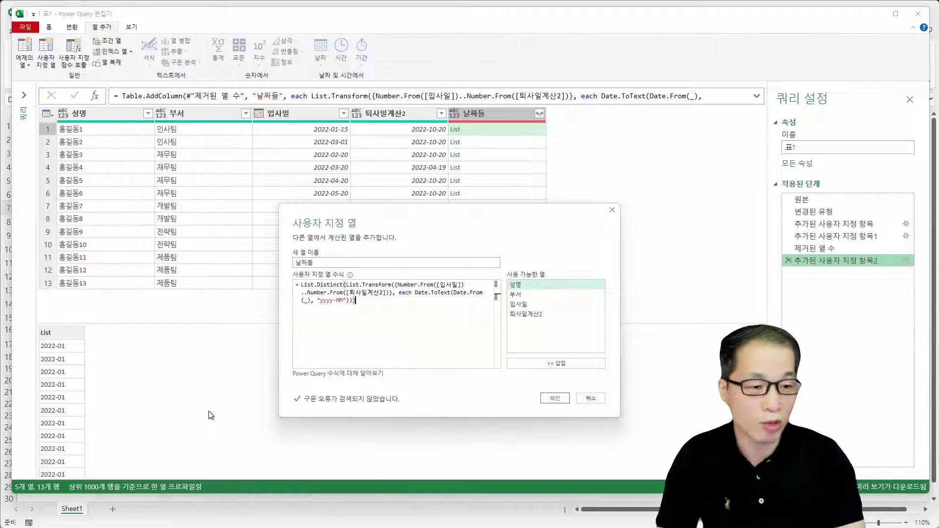
pyautogui.click(558, 397)
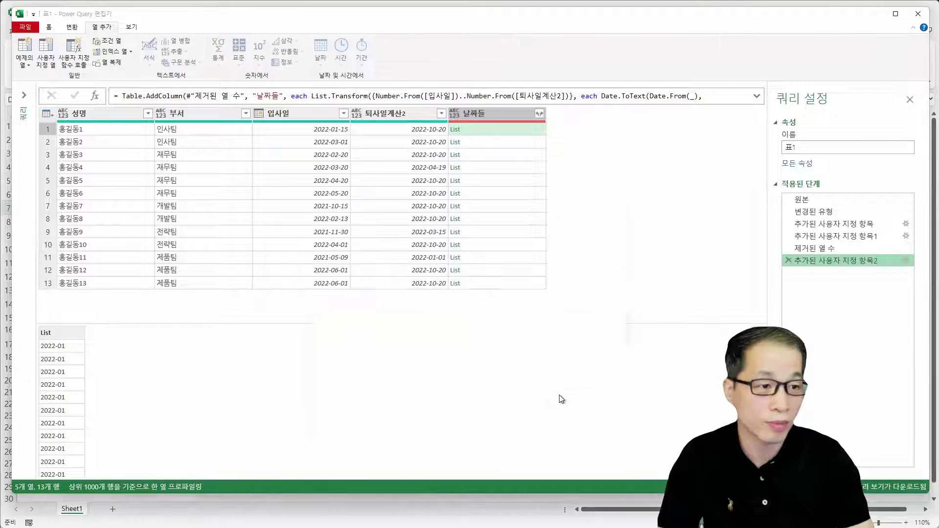
pyautogui.click(504, 129)
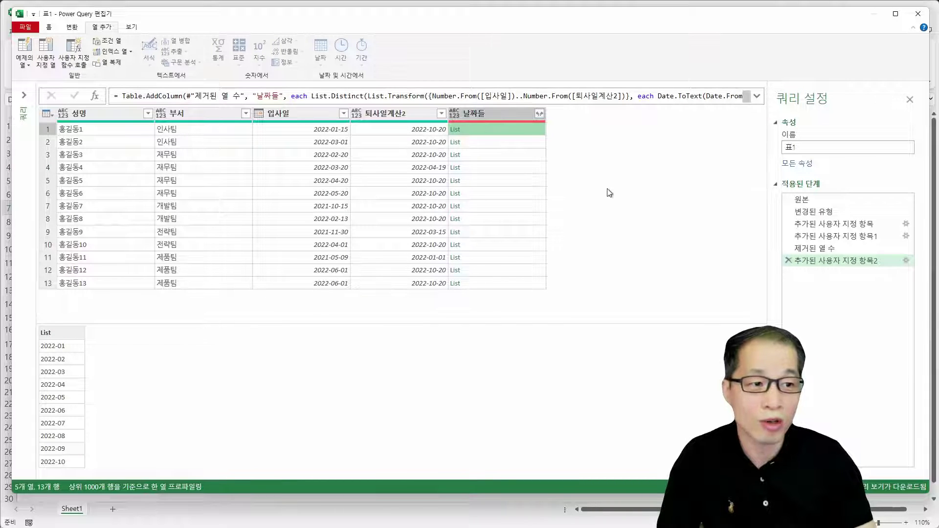
# Step: Remove the 입사일 and 퇴사일계산2 columns from the query
pyautogui.click(303, 113)
pyautogui.keyDown('ctrl'); pyautogui.click(398, 113); pyautogui.keyUp('ctrl')
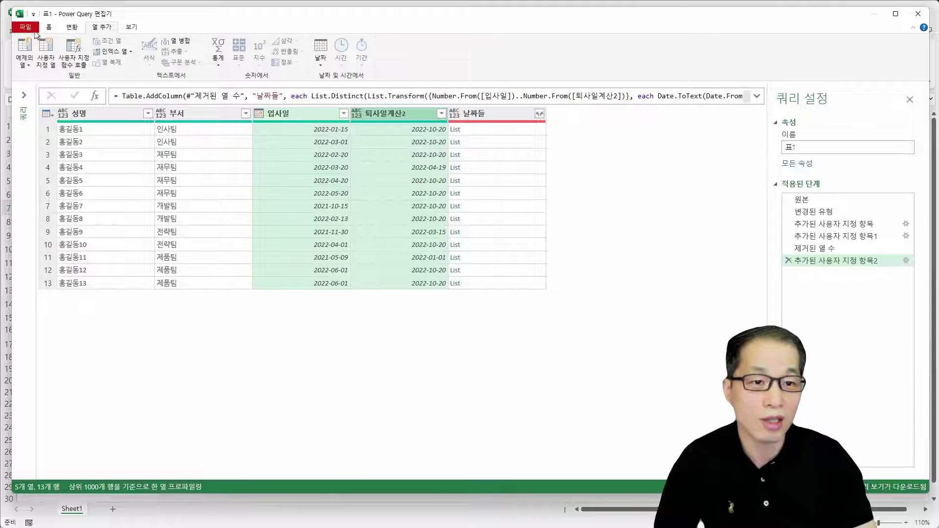
pyautogui.click(49, 27)
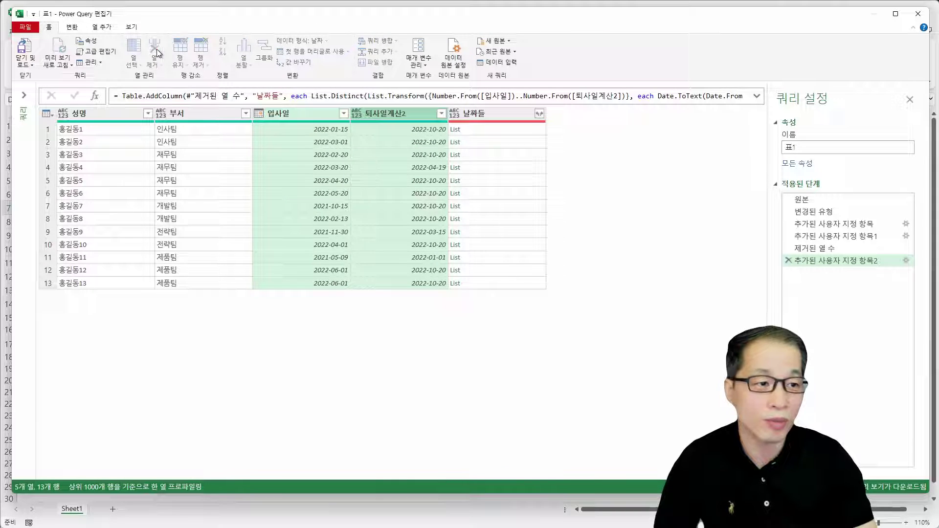
pyautogui.click(155, 49)
# Step: Expand the lists in the 날짜들 column to new rows and look through the resulting months
pyautogui.click(343, 113)
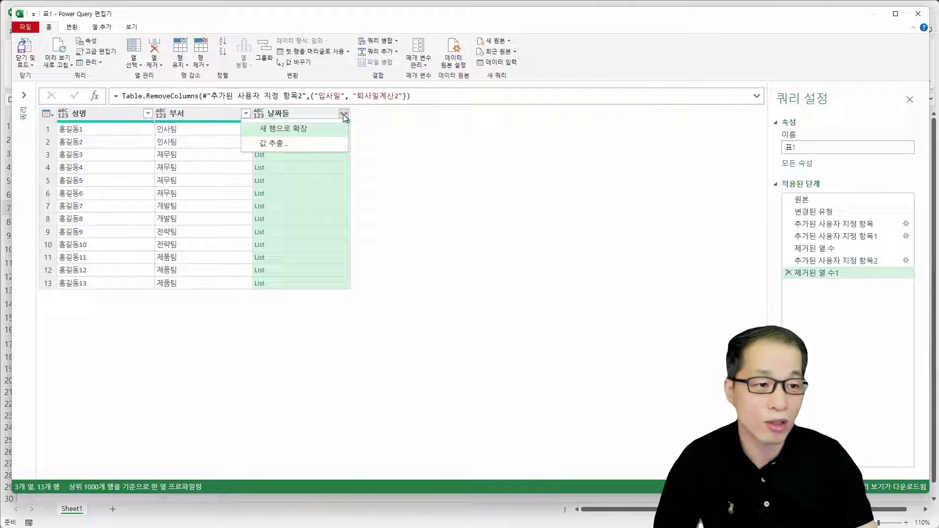
pyautogui.click(319, 131)
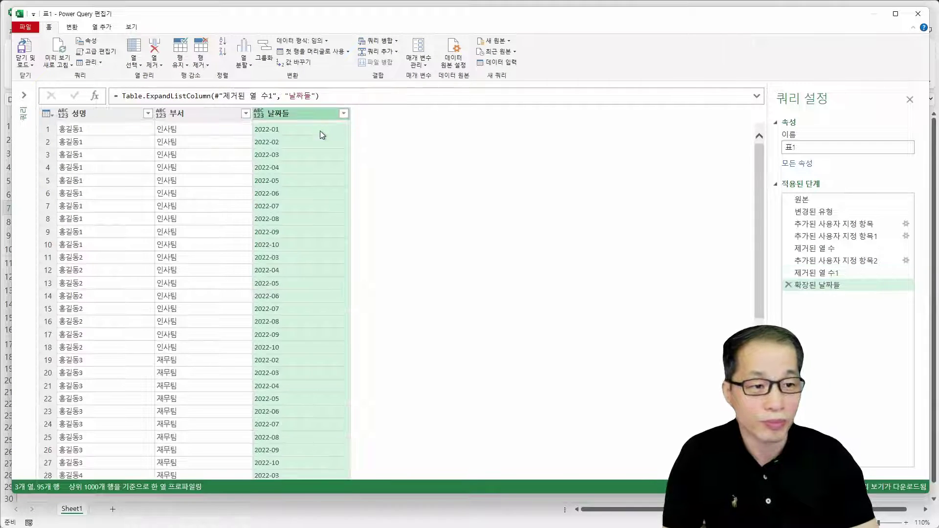
pyautogui.scroll(-15, 288, 251)
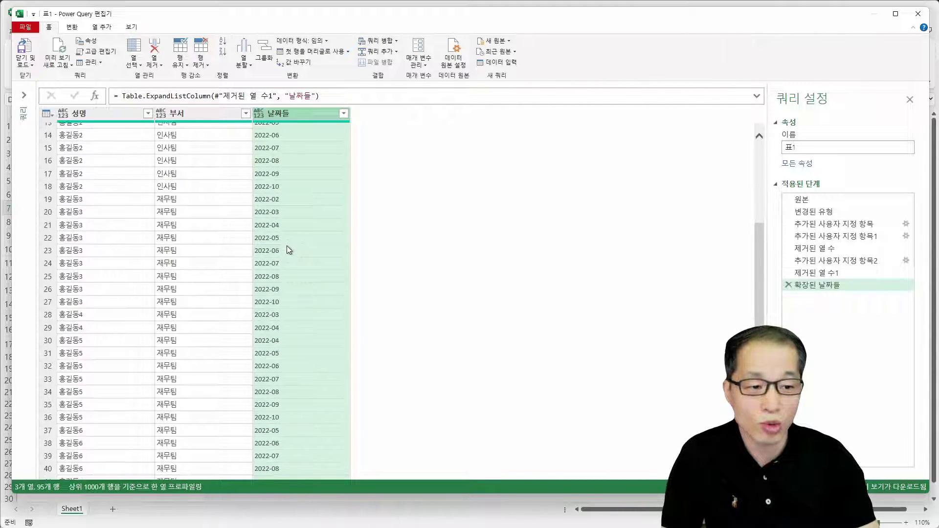
pyautogui.scroll(15, 286, 245)
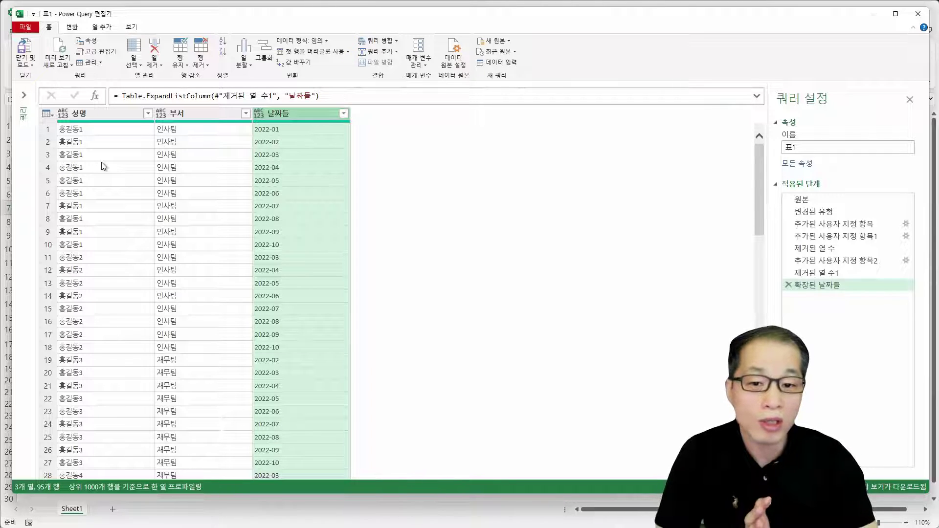
# Step: Check the requested summary layout on the web page, and split the 날짜들 column at each "-" delimiter
pyautogui.click(187, 117)
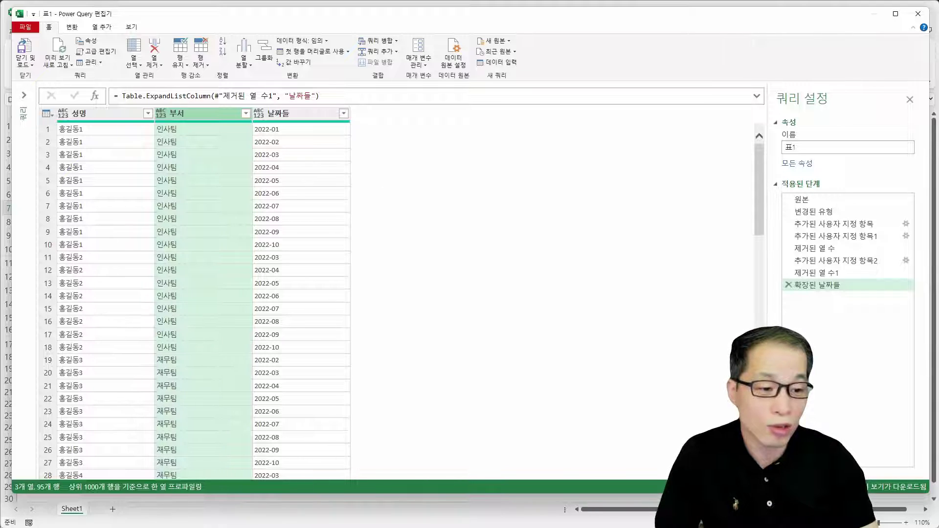
pyautogui.click(302, 527)
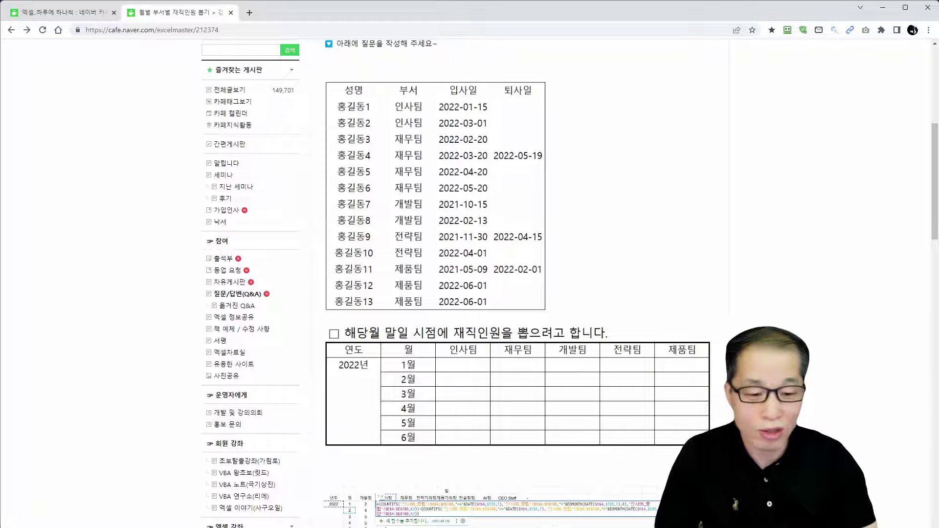
pyautogui.hotkey('alt', 'Tab')
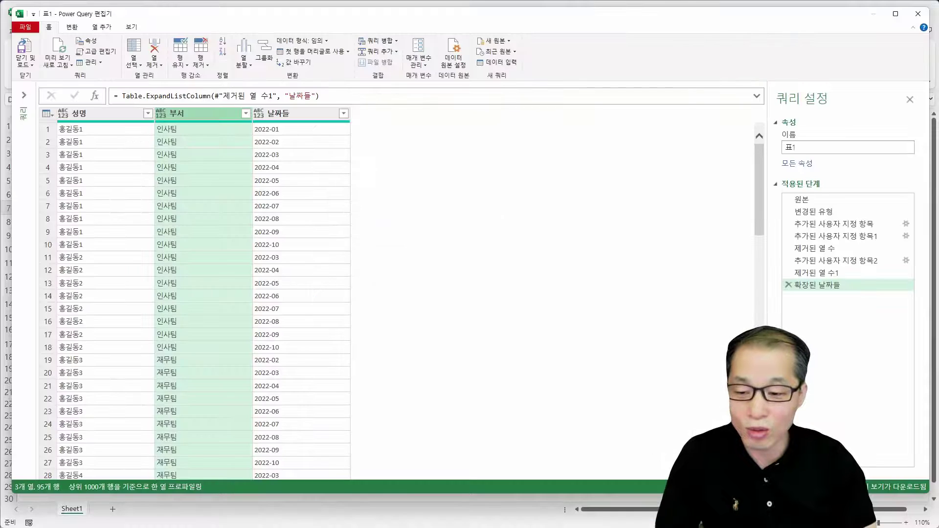
pyautogui.click(298, 116)
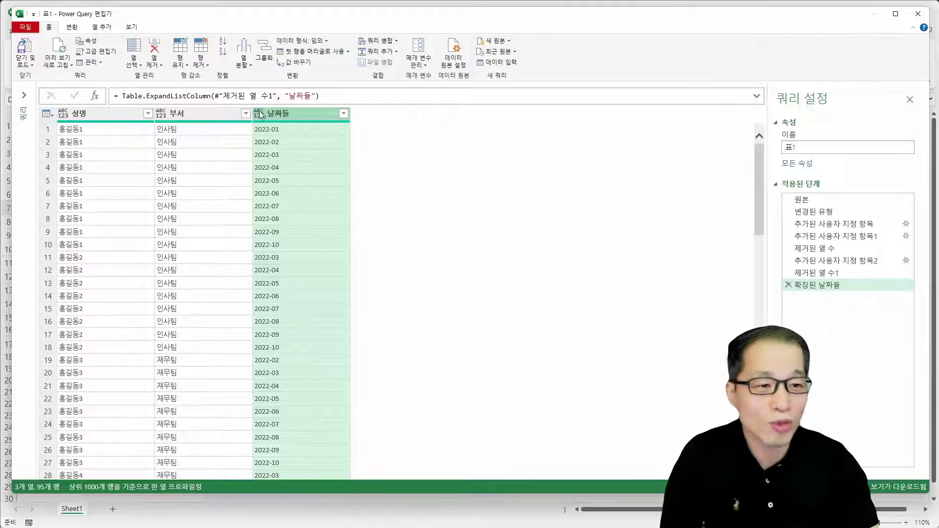
pyautogui.click(244, 58)
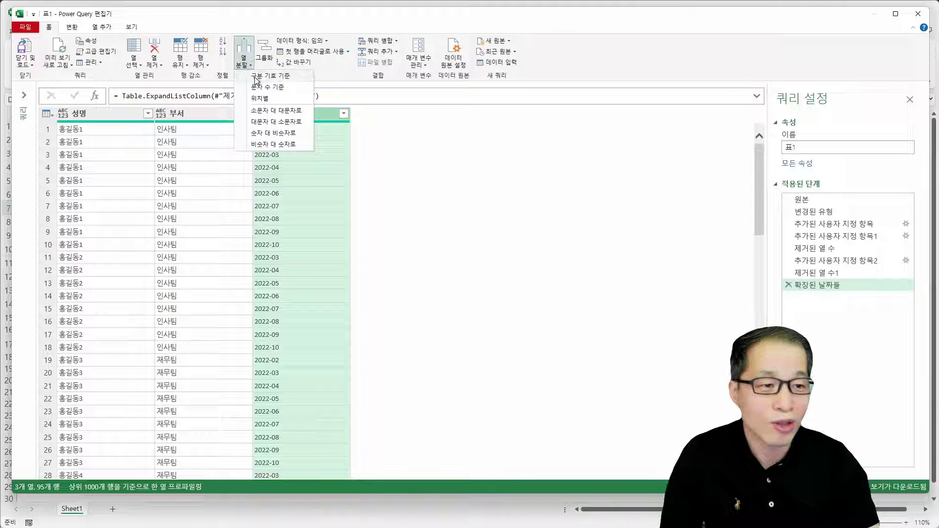
pyautogui.click(255, 76)
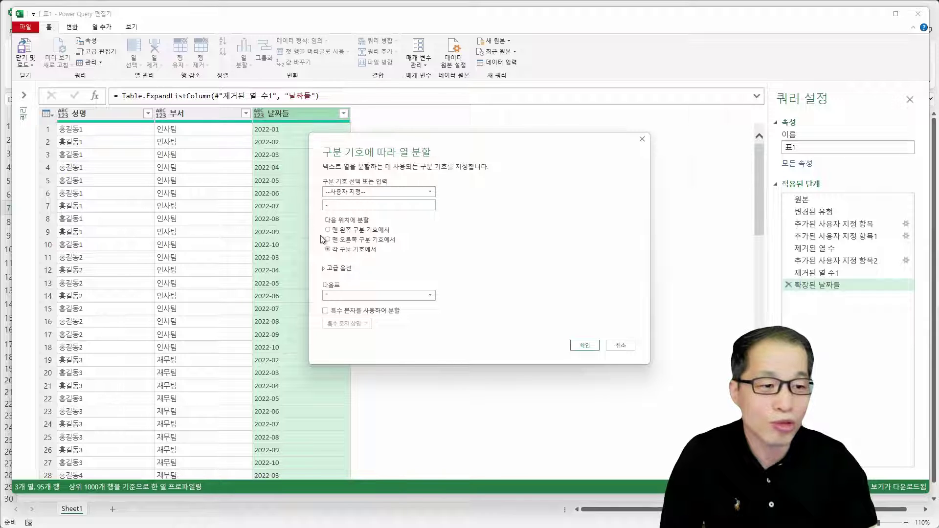
pyautogui.click(589, 345)
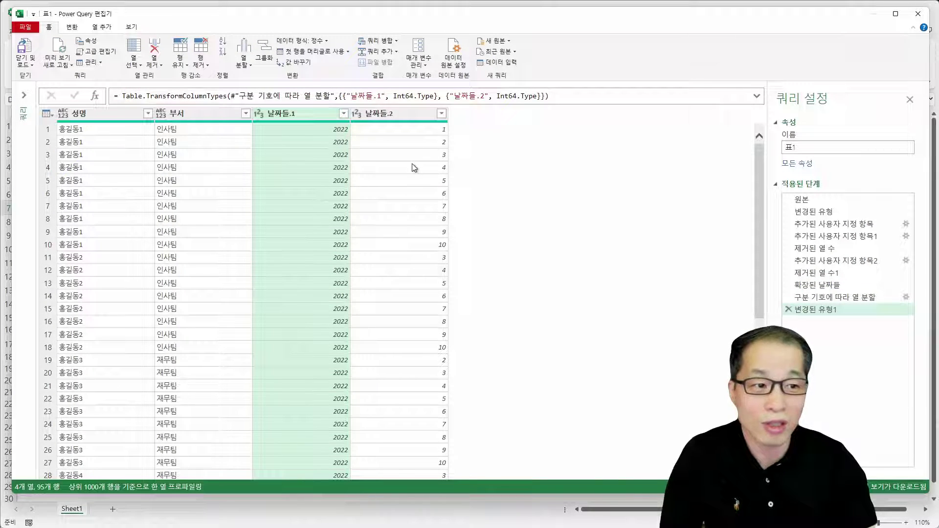
# Step: Rename the split columns 날짜들.1 and 날짜들.2 as 연도 and 월
pyautogui.doubleClick(275, 117)
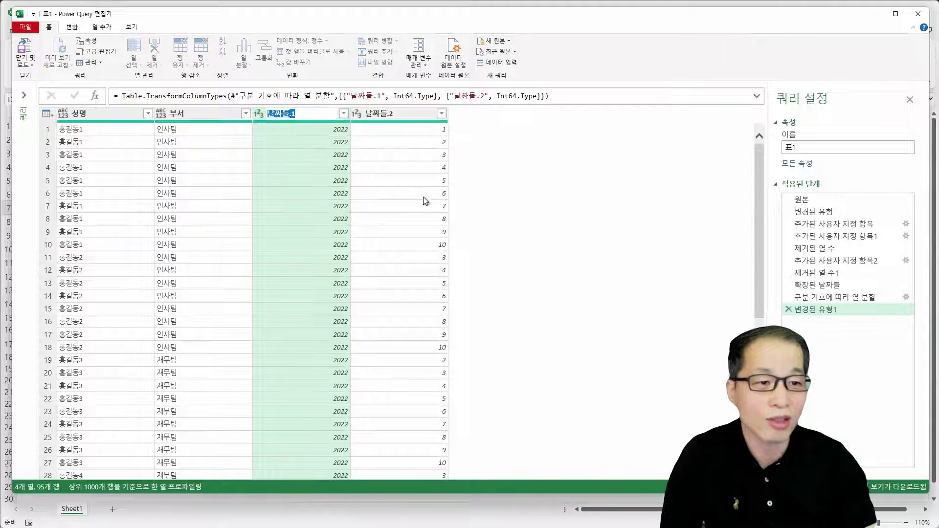
pyautogui.write('du')
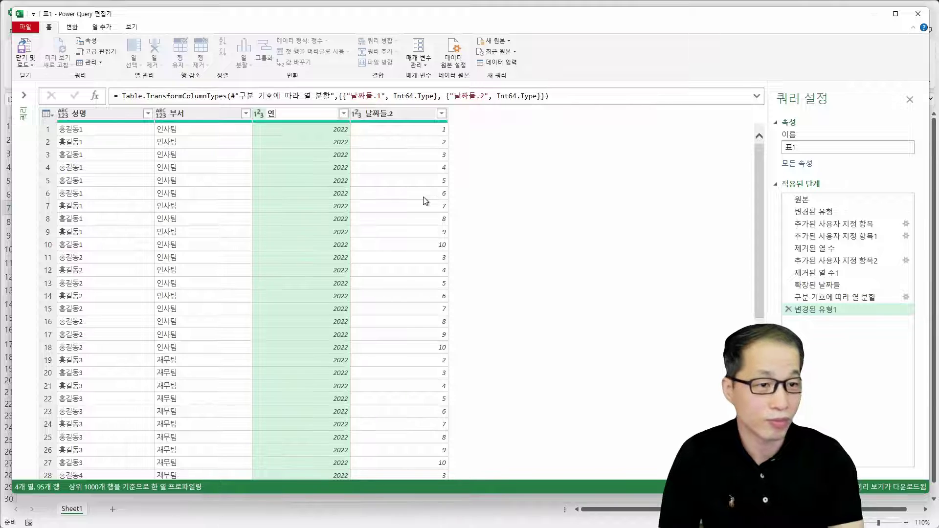
pyautogui.write('eh')
pyautogui.press('Return')
pyautogui.click(380, 116)
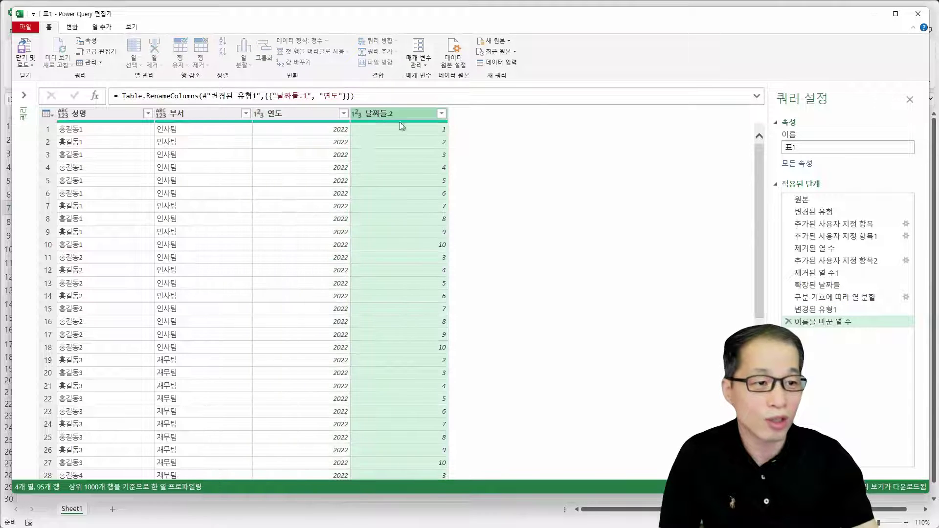
pyautogui.doubleClick(400, 121)
pyautogui.write('dnjf')
pyautogui.press('Return')
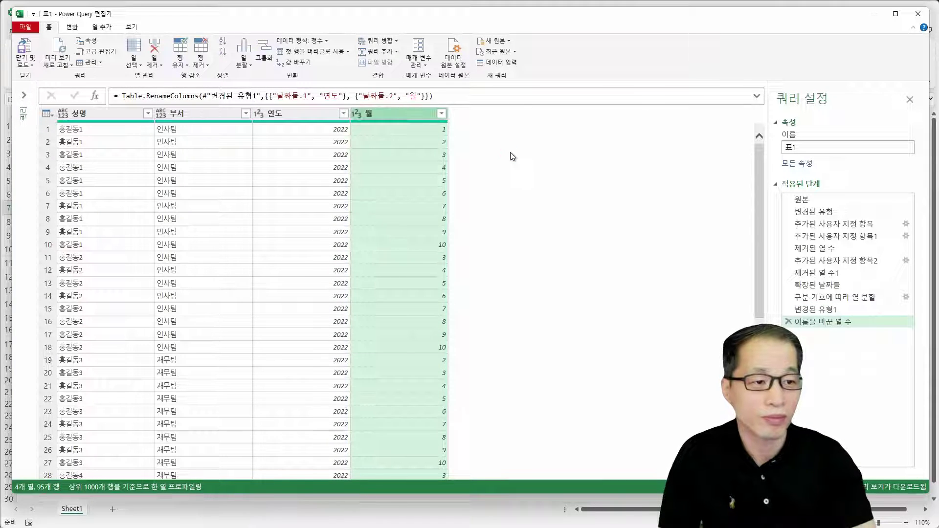
# Step: Compare with the requested table on the web page, and filter the 연도 column to keep only 2022
pyautogui.hotkey('alt', 'Tab')
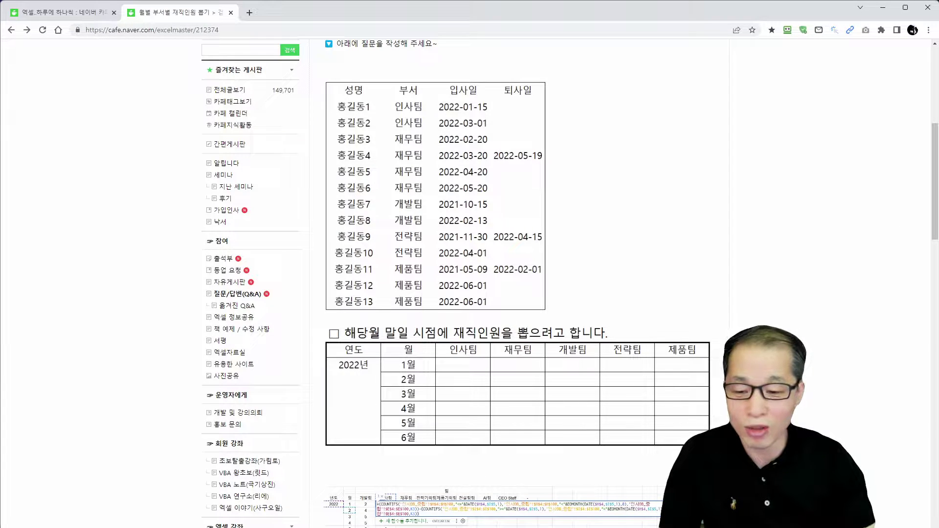
pyautogui.hotkey('alt', 'Tab')
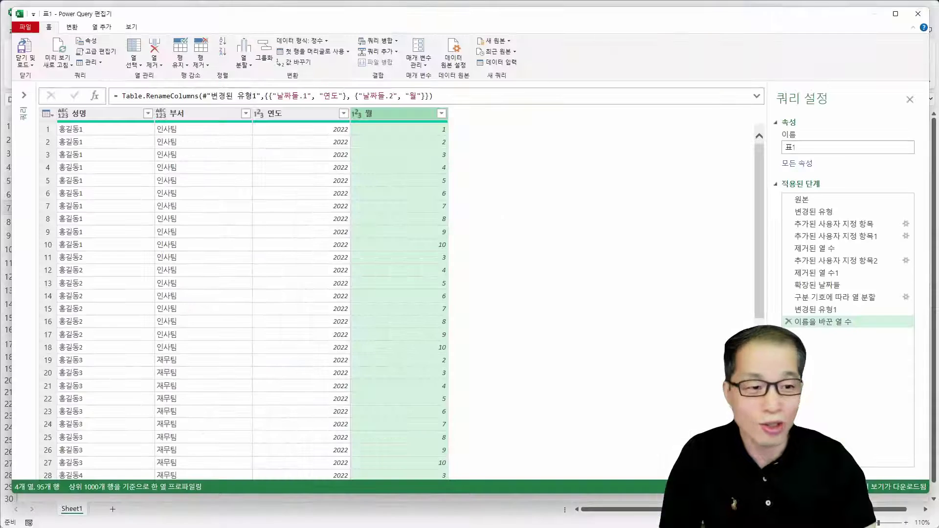
pyautogui.click(343, 114)
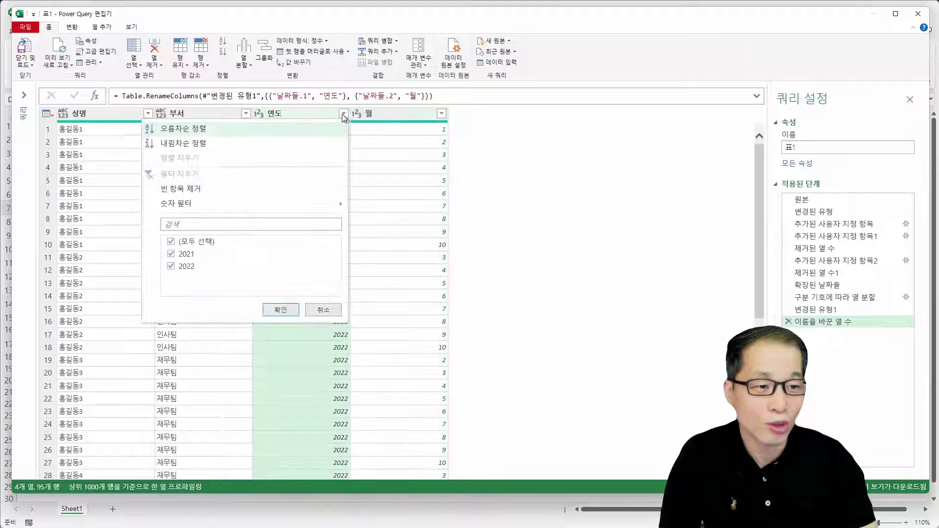
pyautogui.click(171, 241)
pyautogui.click(172, 267)
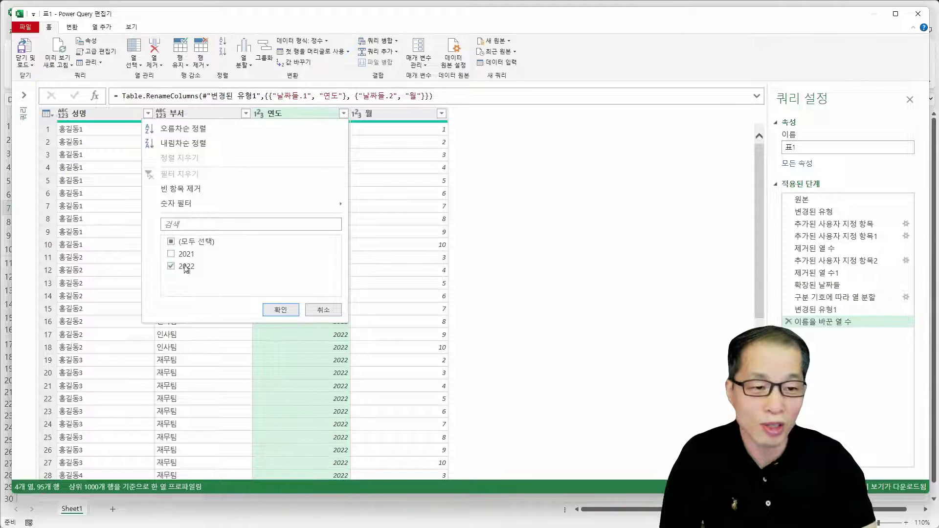
pyautogui.click(287, 312)
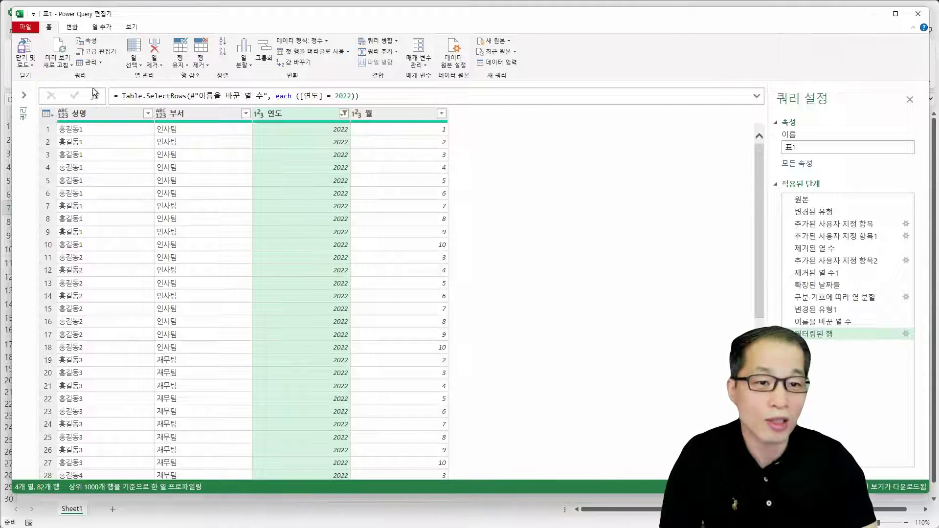
# Step: Close the query editor and load the query as a PivotTable report at cell J2 of the existing Sheet1 worksheet
pyautogui.click(28, 28)
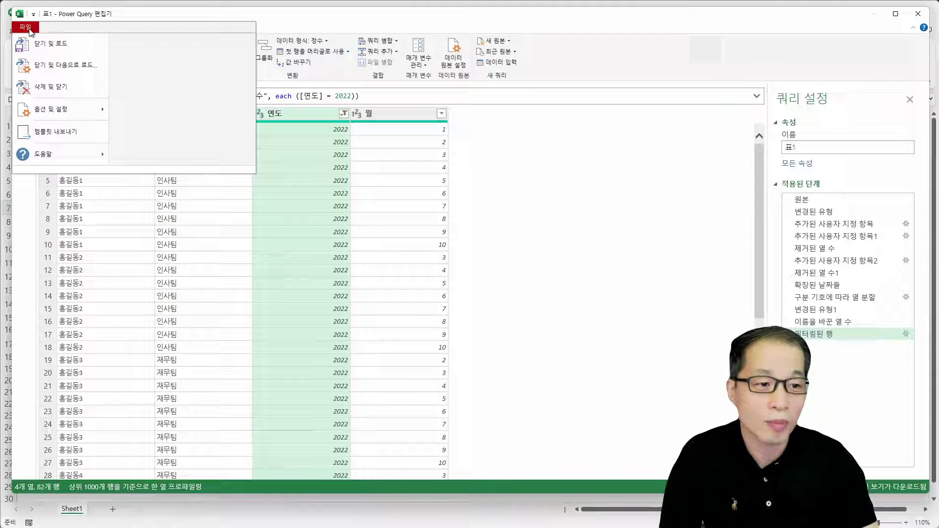
pyautogui.click(55, 65)
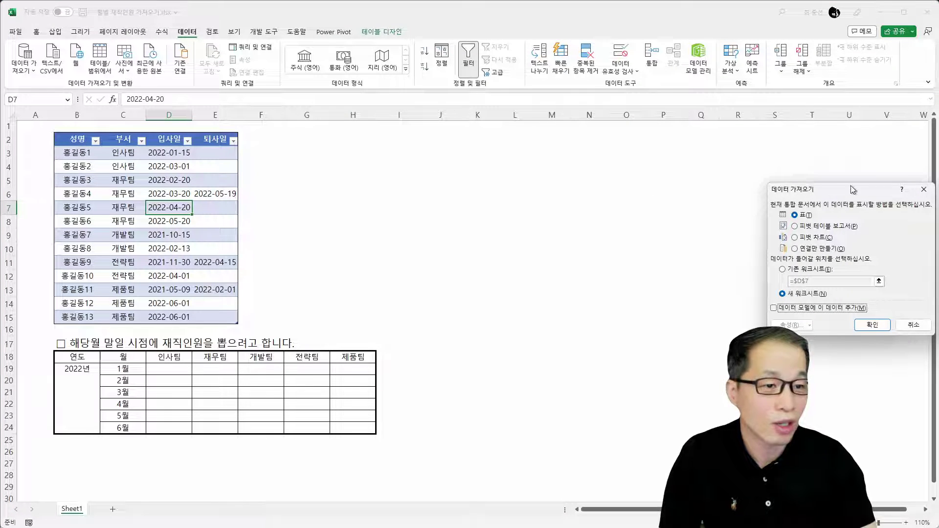
pyautogui.moveTo(850, 186); pyautogui.dragTo(270, 230)
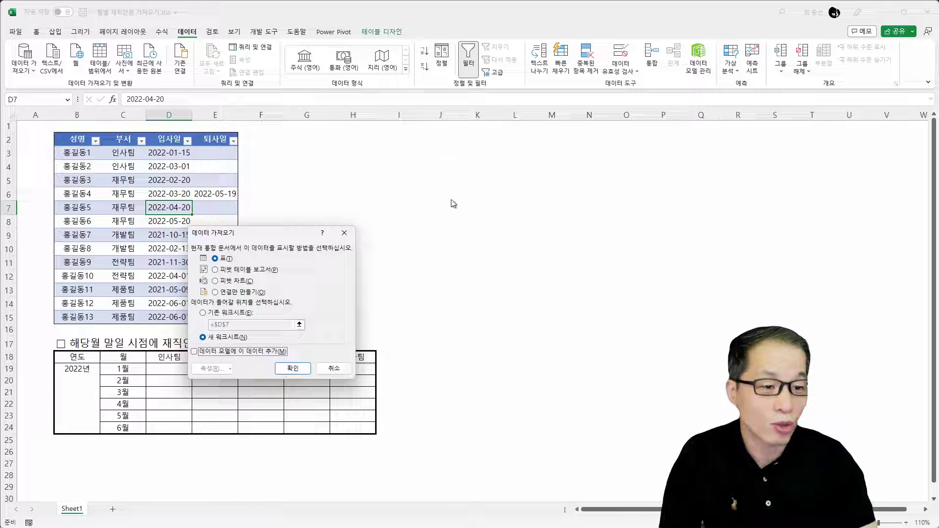
pyautogui.click(233, 270)
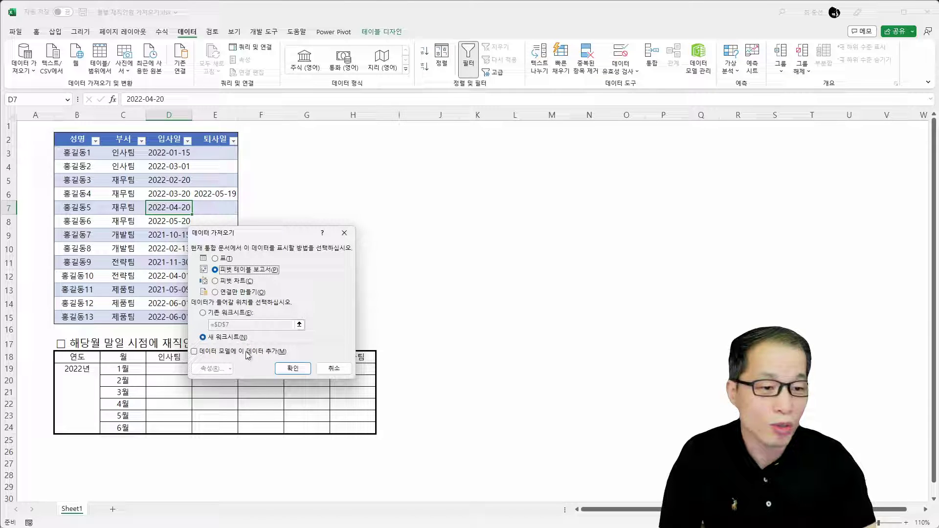
pyautogui.click(235, 309)
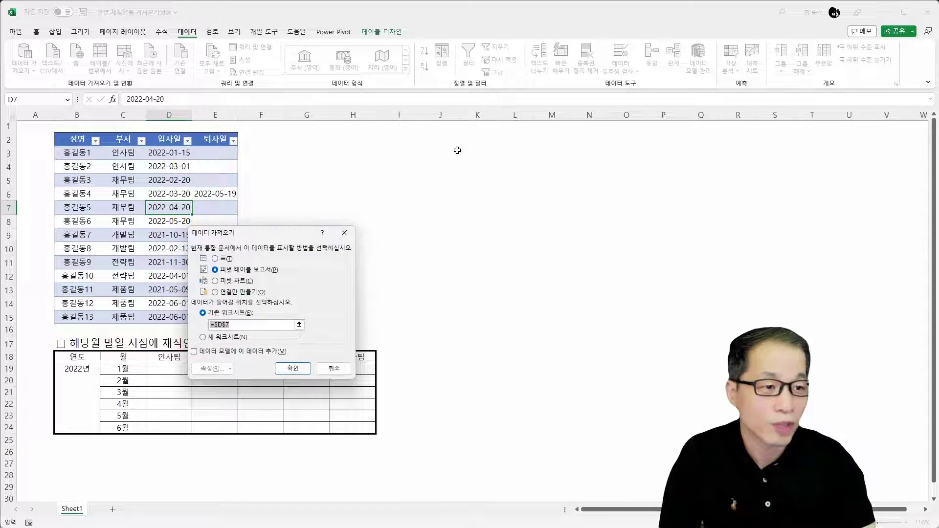
pyautogui.click(443, 141)
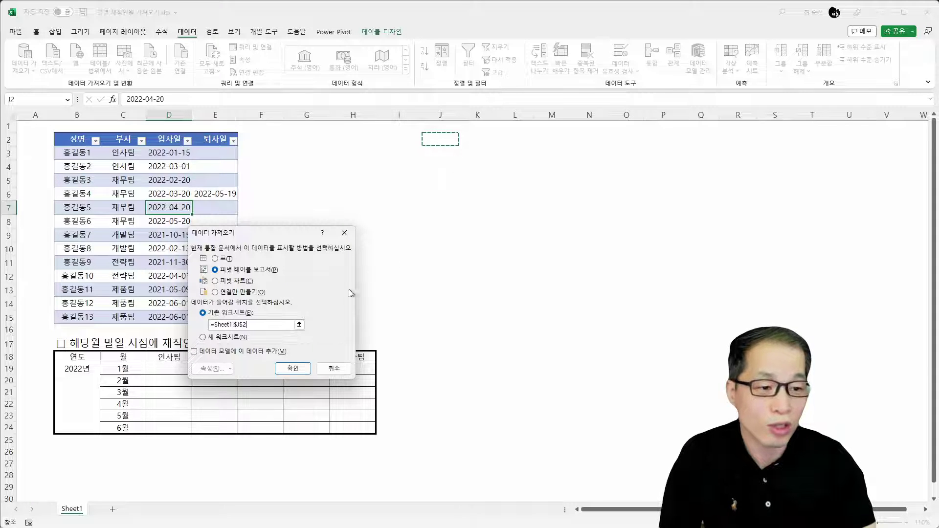
pyautogui.click(293, 368)
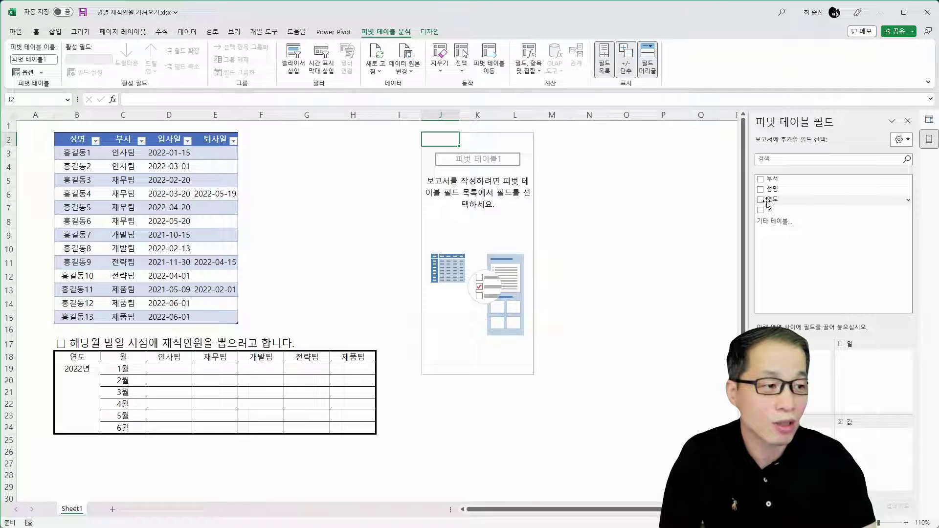
# Step: Lay out the PivotTable with 연도 and 월 as rows, 부서 as columns, and the count of 성명 as values
pyautogui.click(761, 200)
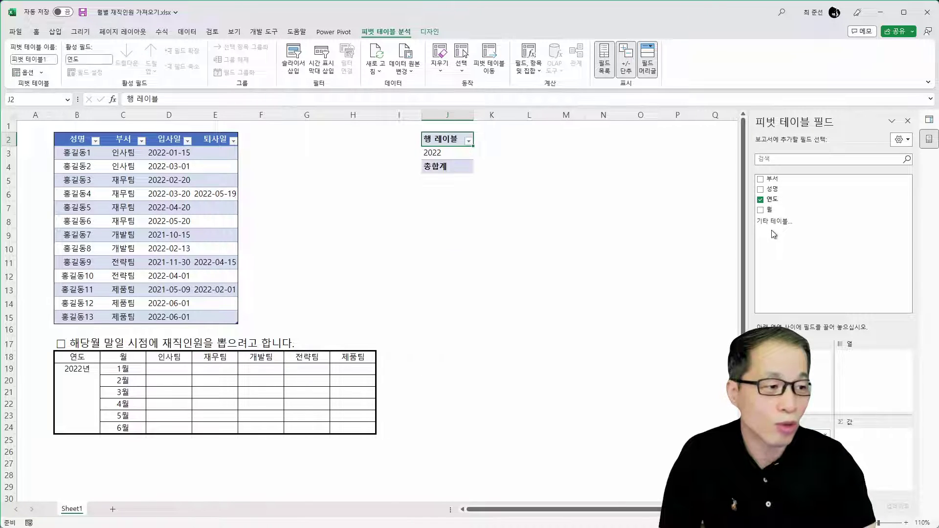
pyautogui.click(761, 210)
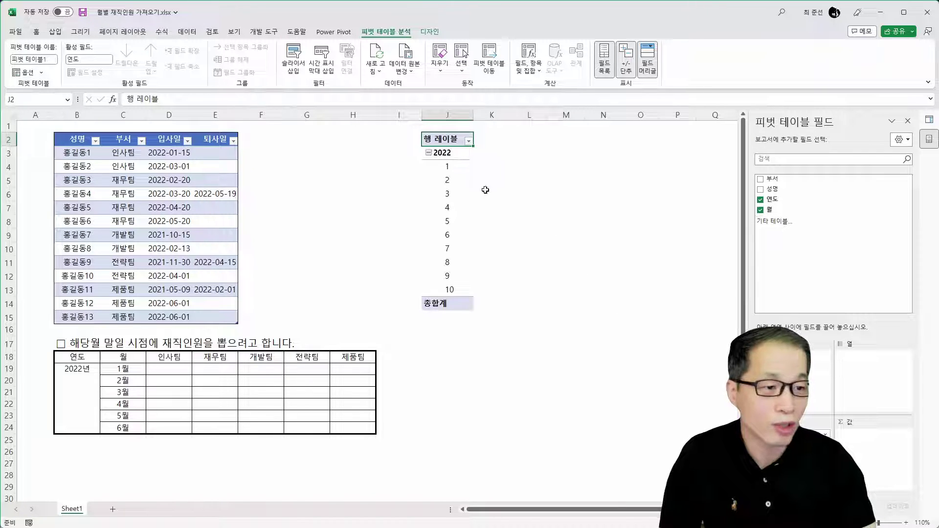
pyautogui.moveTo(770, 183); pyautogui.dragTo(861, 360)
pyautogui.moveTo(771, 192); pyautogui.dragTo(876, 433)
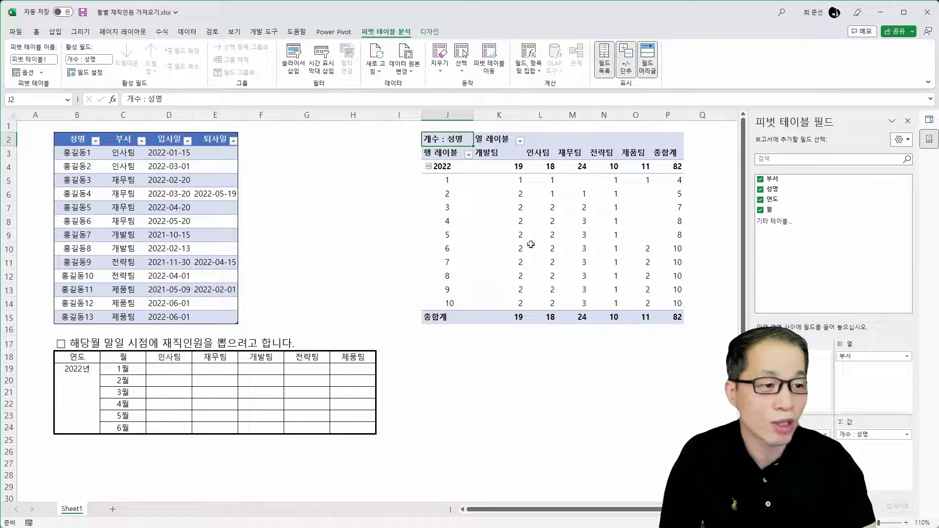
# Step: Show the PivotTable report in tabular form so 연도 and 월 occupy separate columns
pyautogui.moveTo(601, 248)
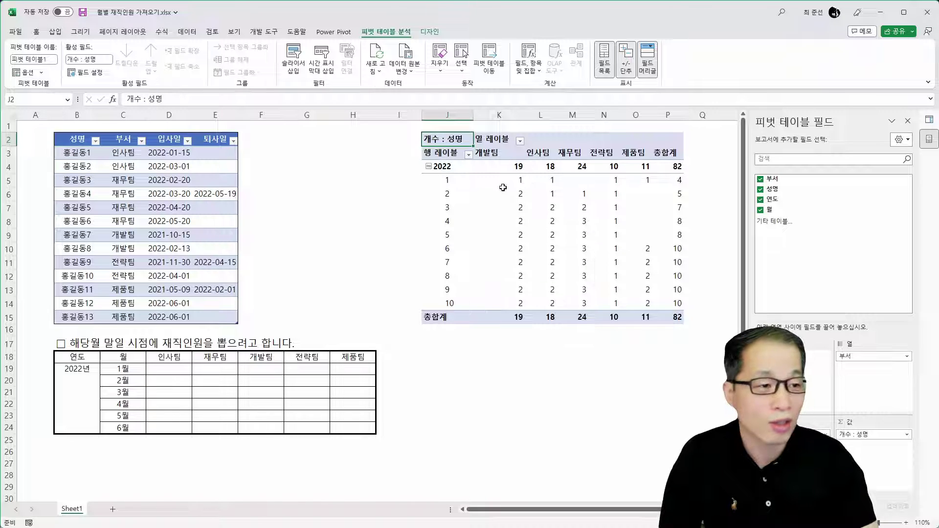
pyautogui.click(446, 168)
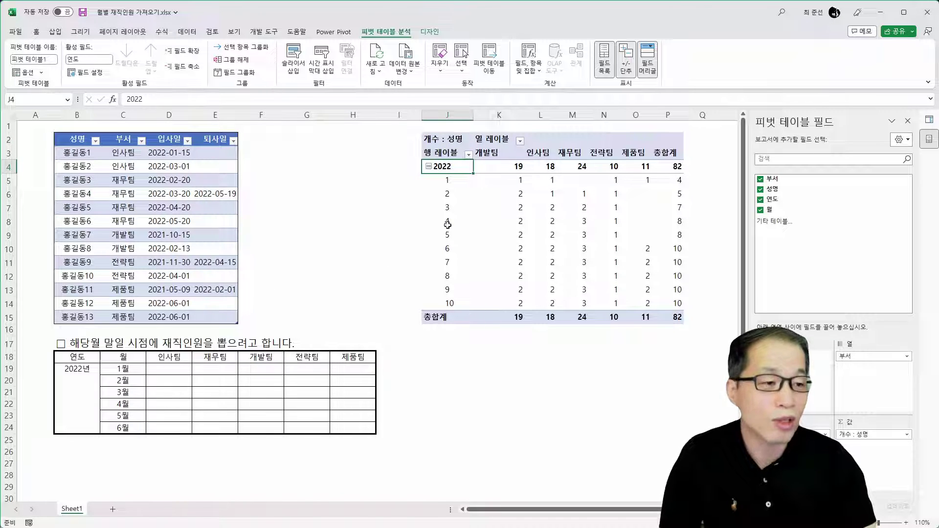
pyautogui.click(427, 32)
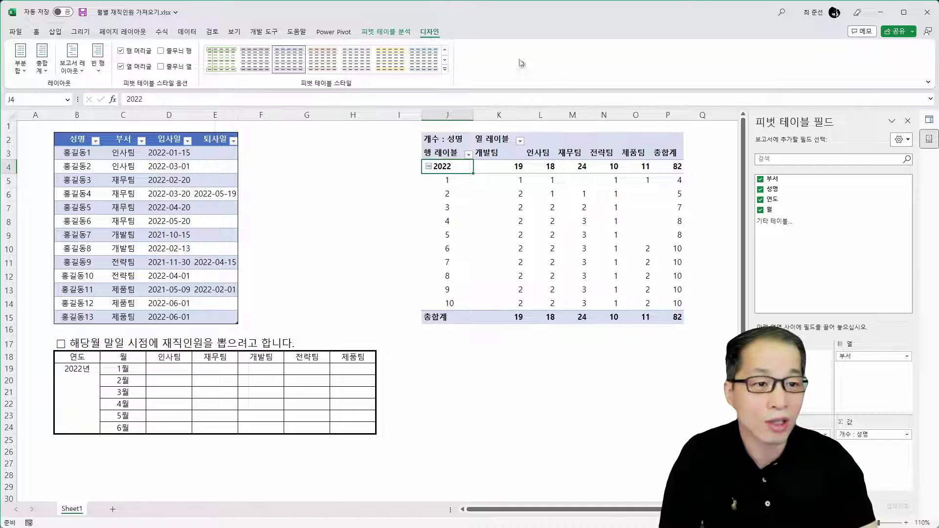
pyautogui.click(76, 68)
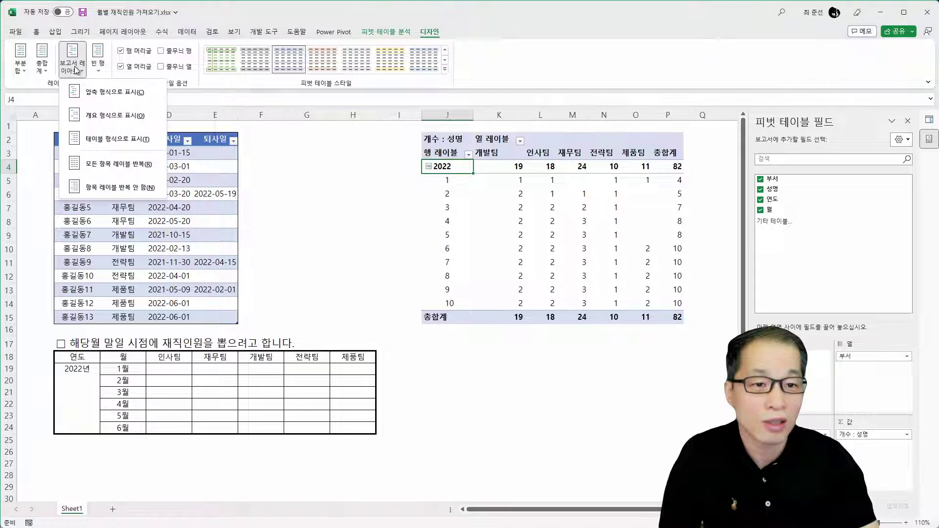
pyautogui.click(103, 139)
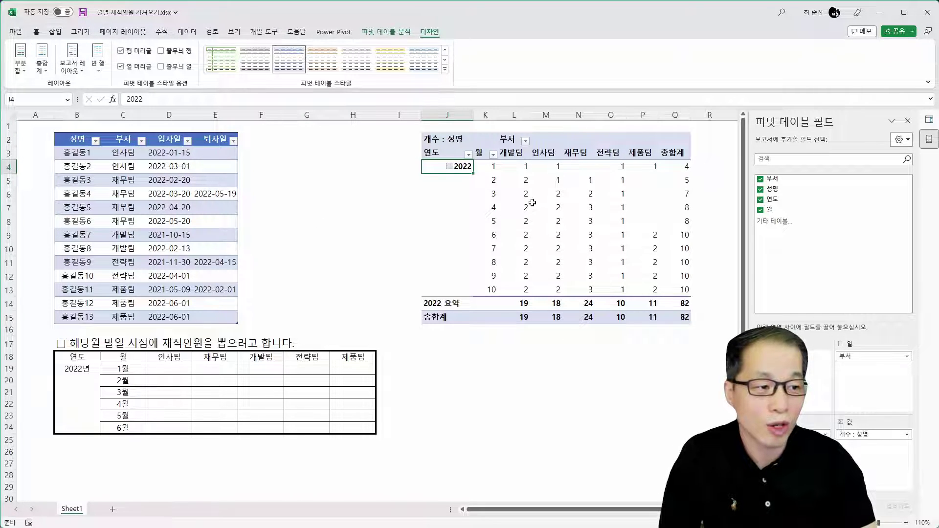
# Step: Remove the 연도 subtotal and the 총합계 grand total row from the PivotTable, keeping the 총합계 column
pyautogui.click(430, 303)
pyautogui.rightClick(435, 305)
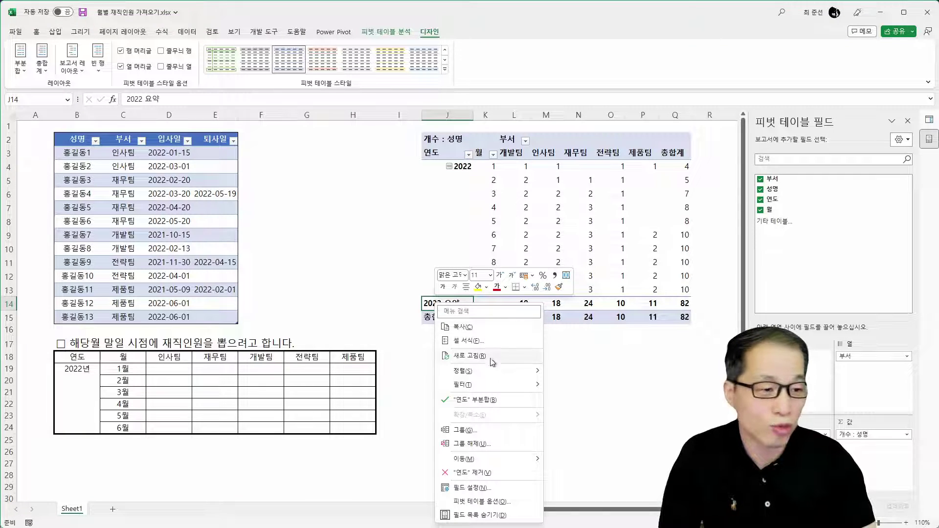
pyautogui.click(484, 400)
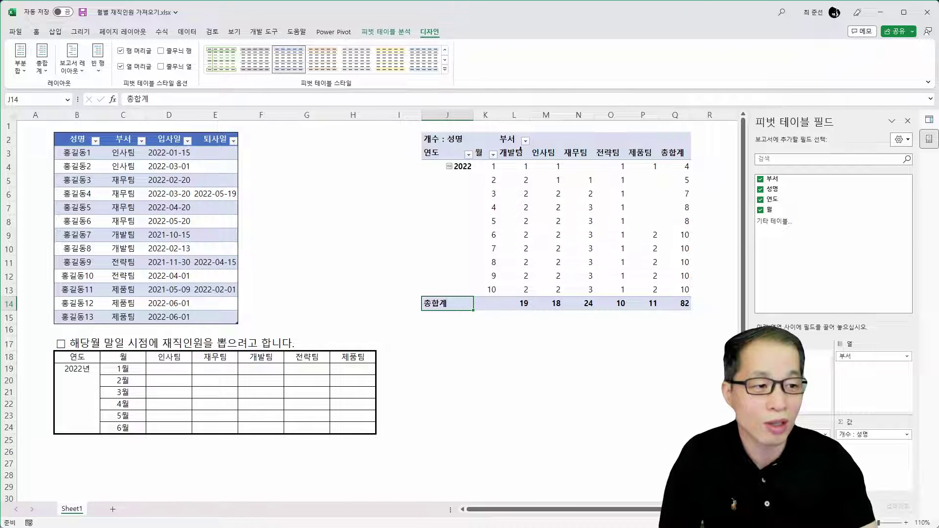
pyautogui.rightClick(446, 304)
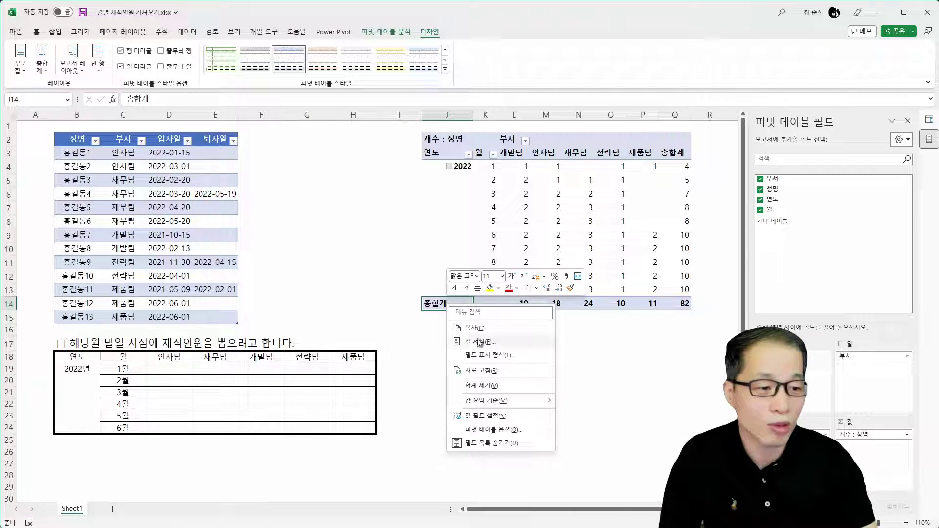
pyautogui.click(495, 387)
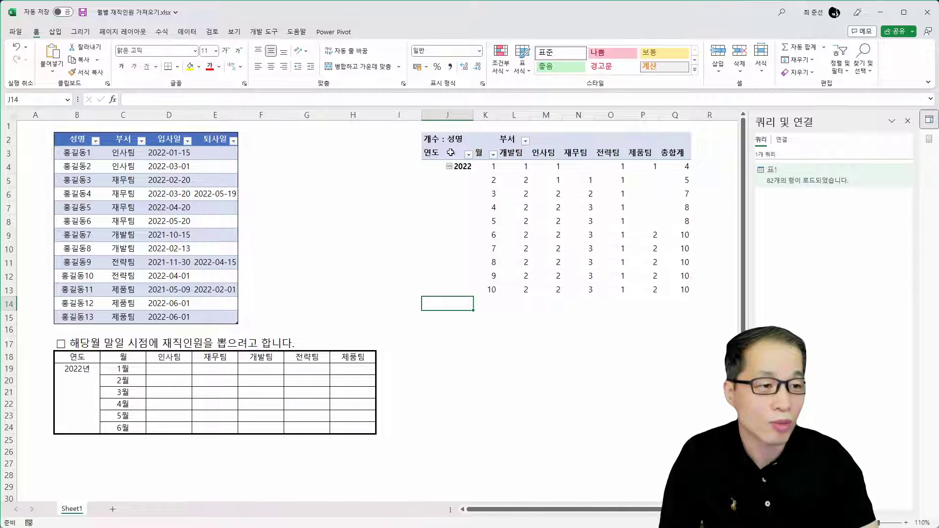
pyautogui.moveTo(445, 139); pyautogui.dragTo(681, 294)
pyautogui.click(678, 153)
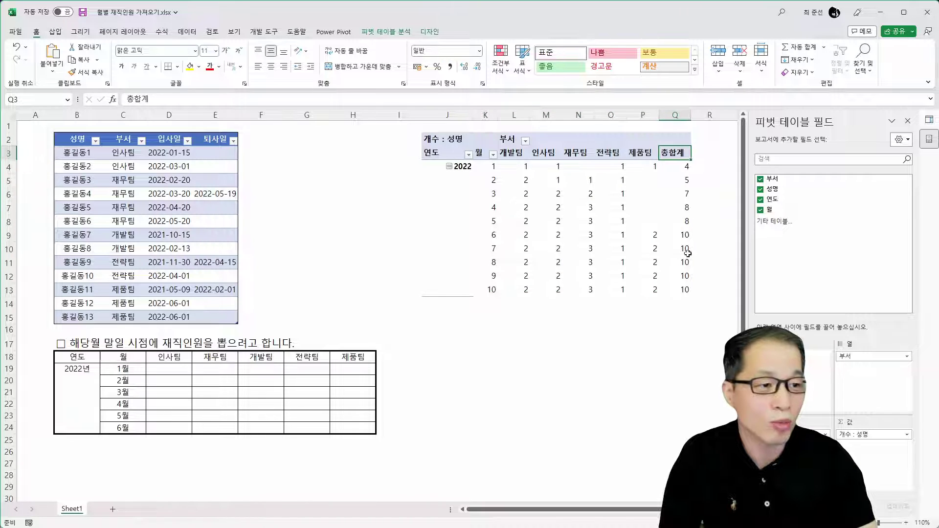